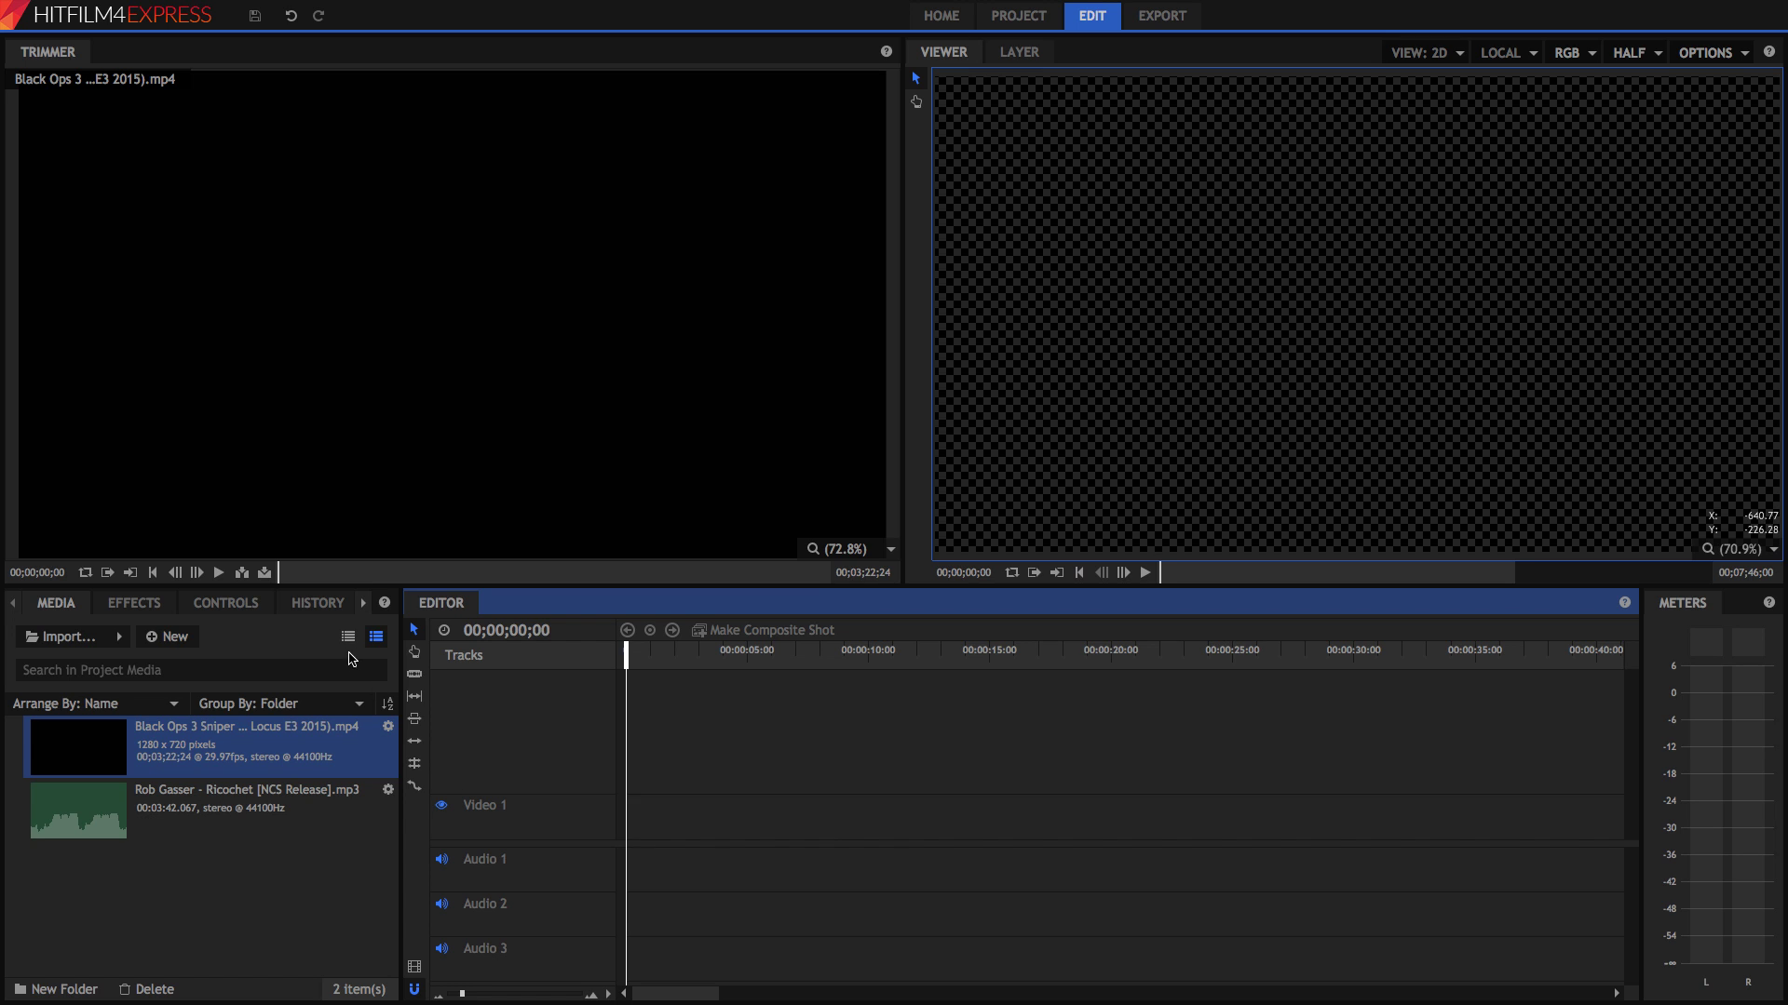
- Scrub through the Black Ops 3 footage in the Trimmer, then insert it onto Video 1 and Audio 1
drag(296, 573, 403, 583)
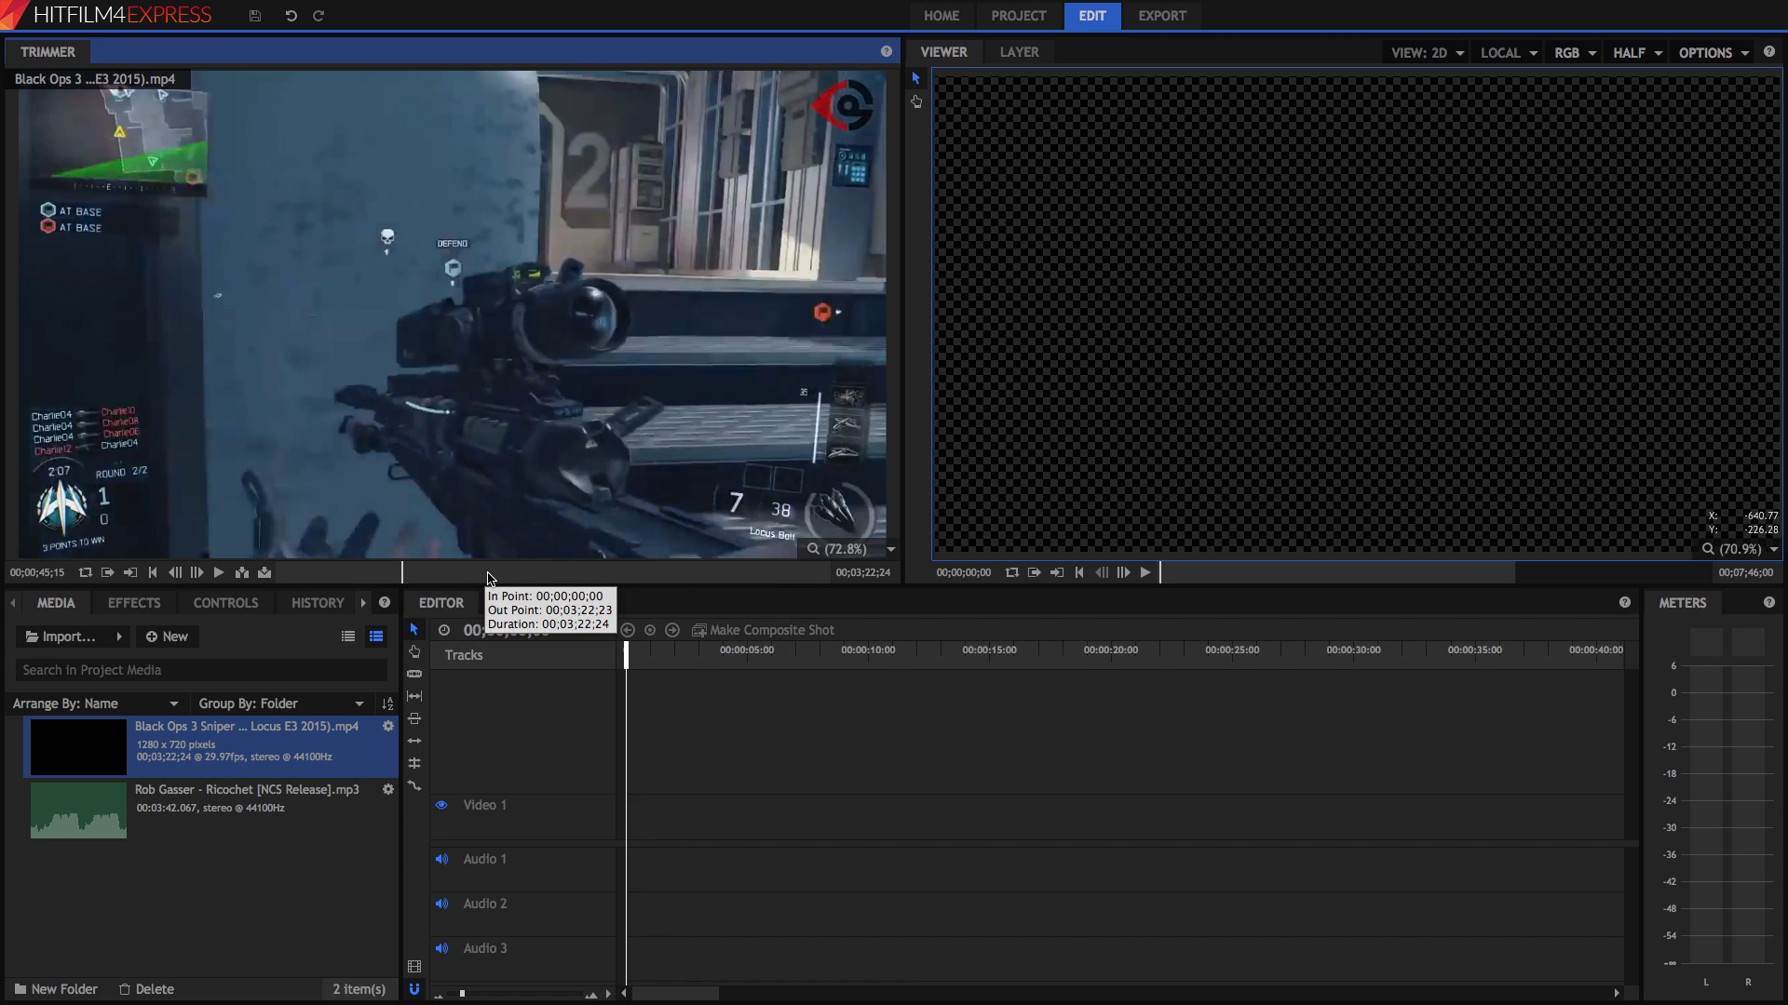
click(456, 572)
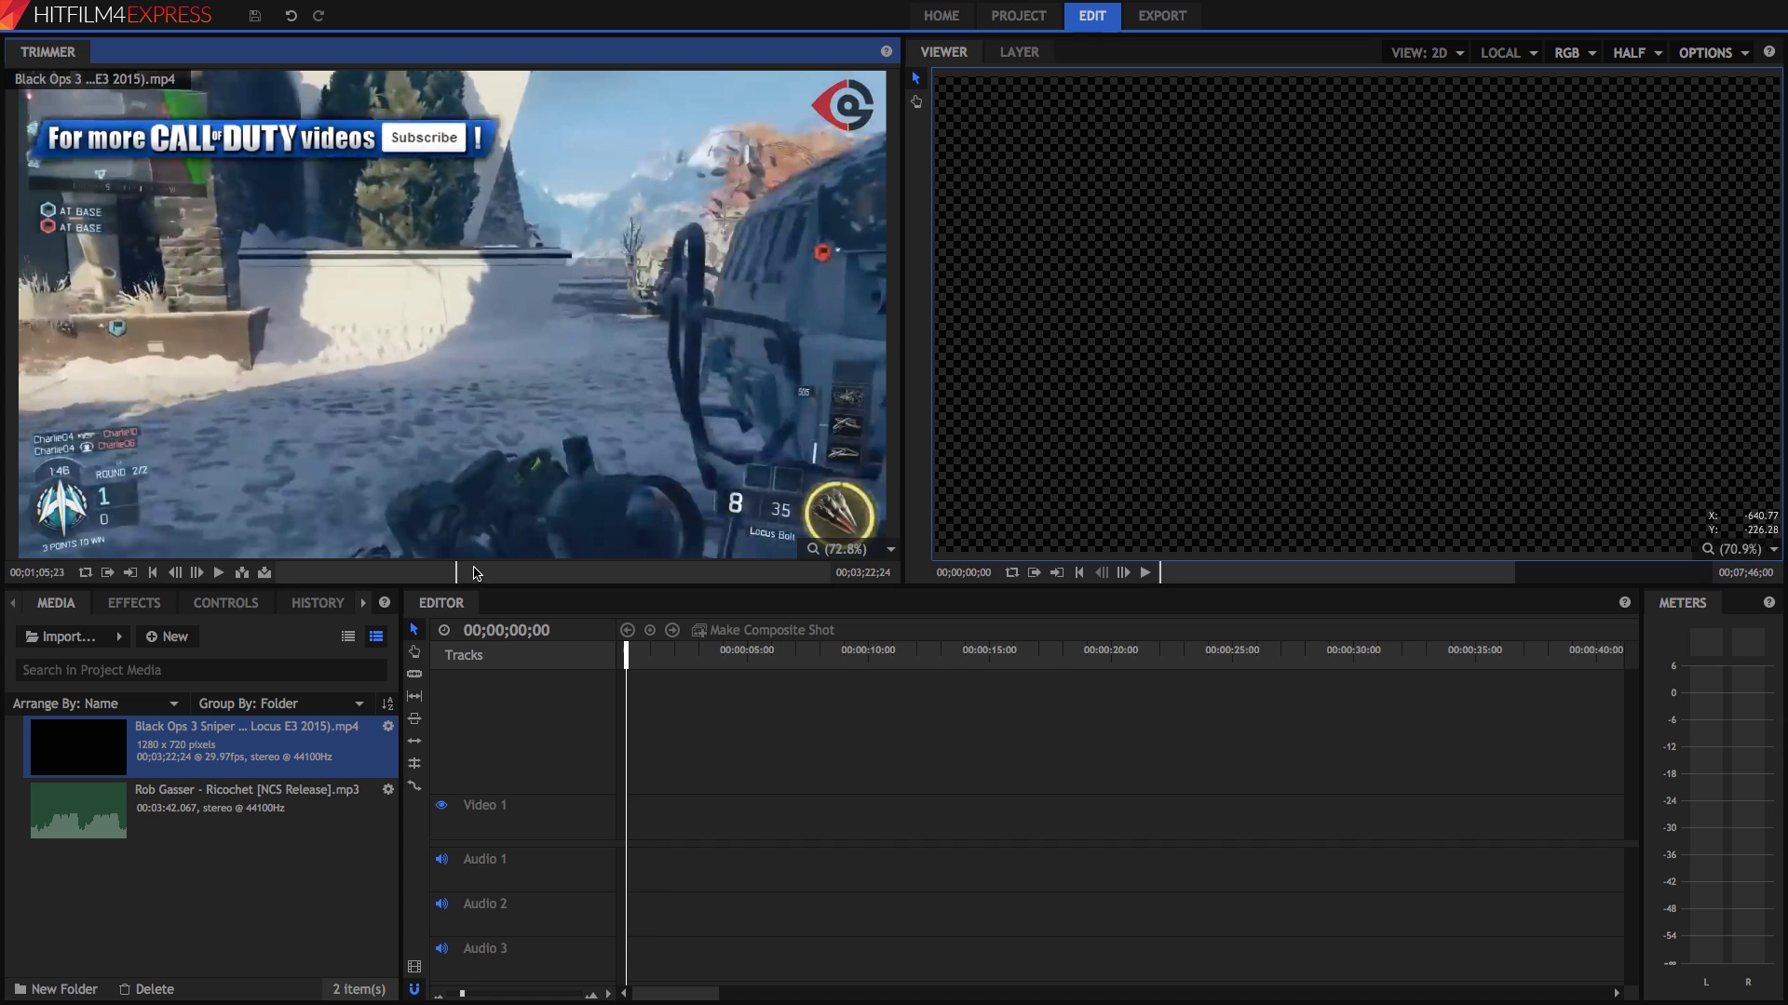
drag(476, 571, 483, 570)
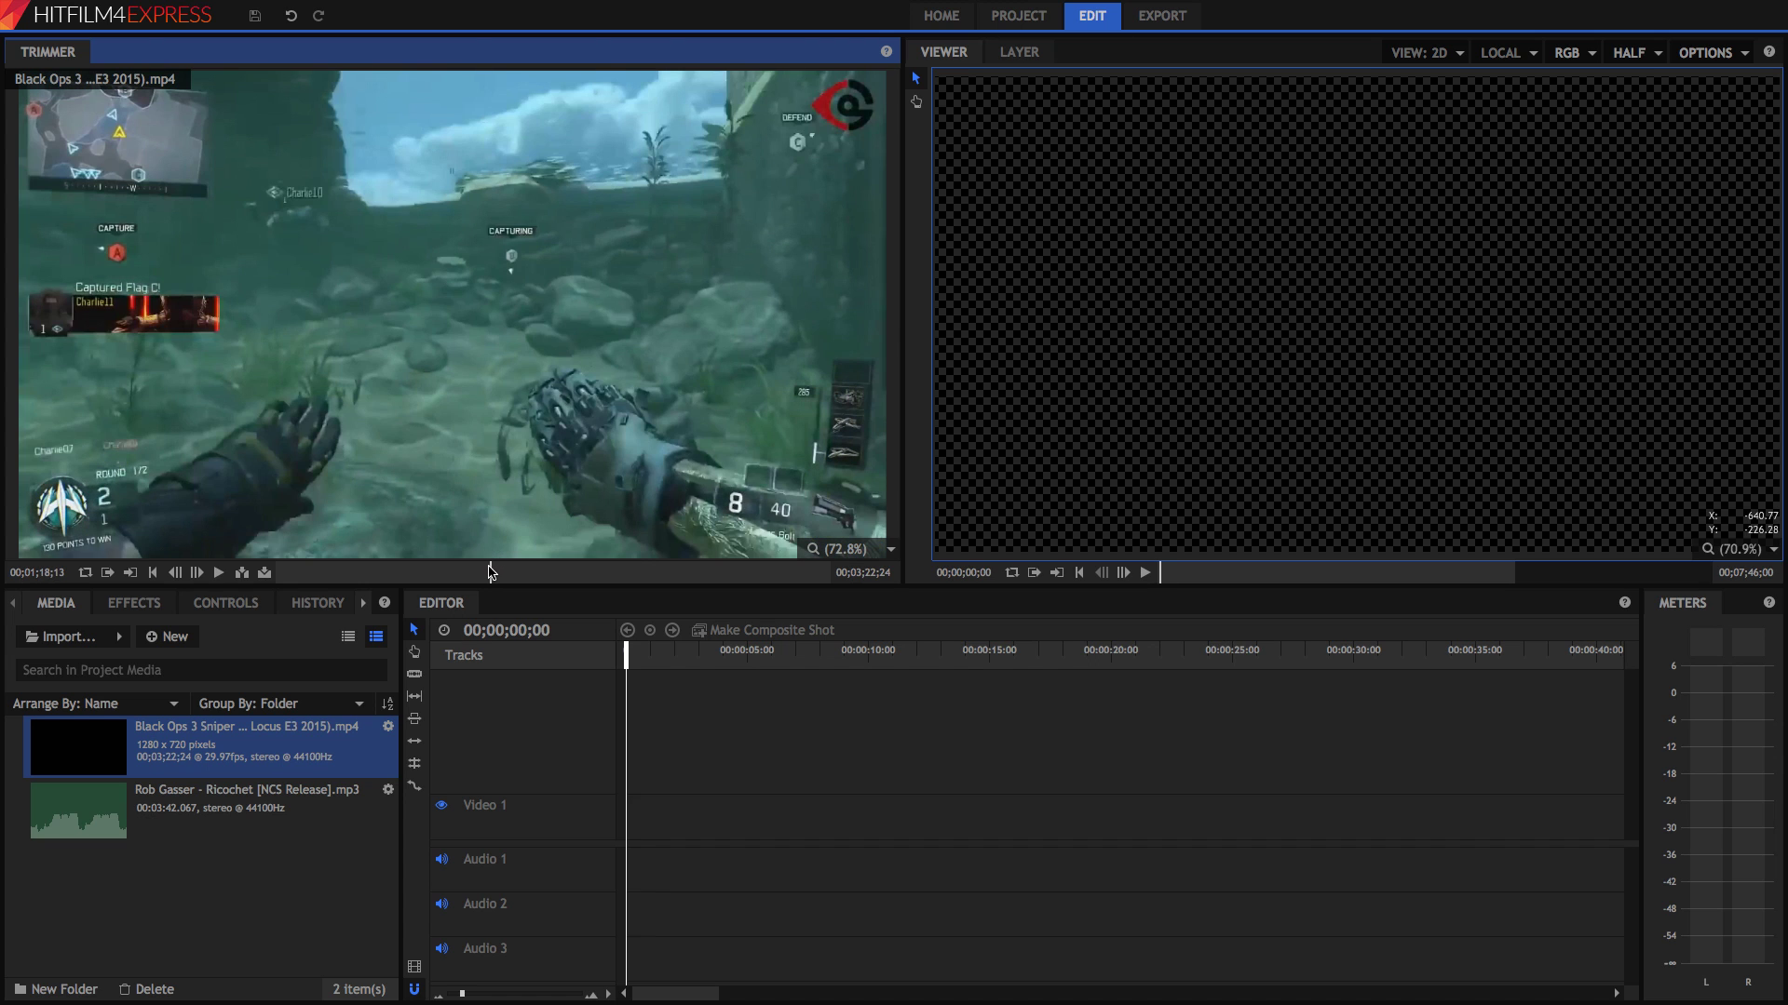
click(483, 570)
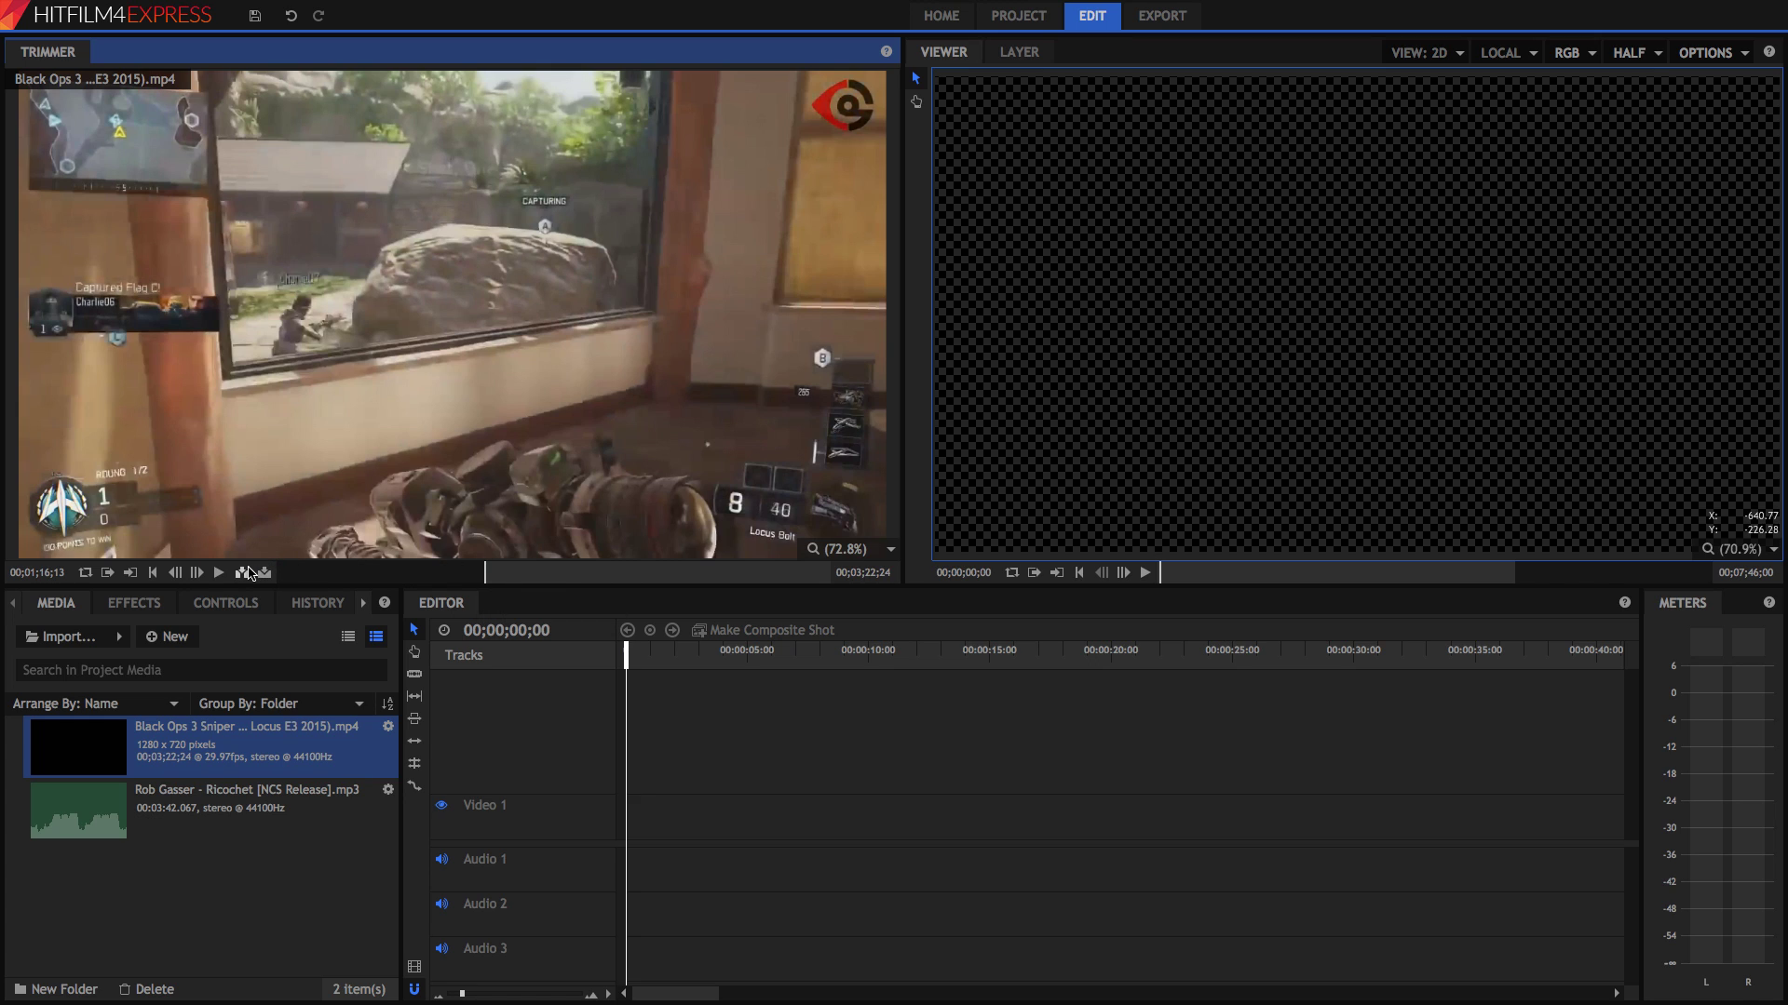
click(246, 572)
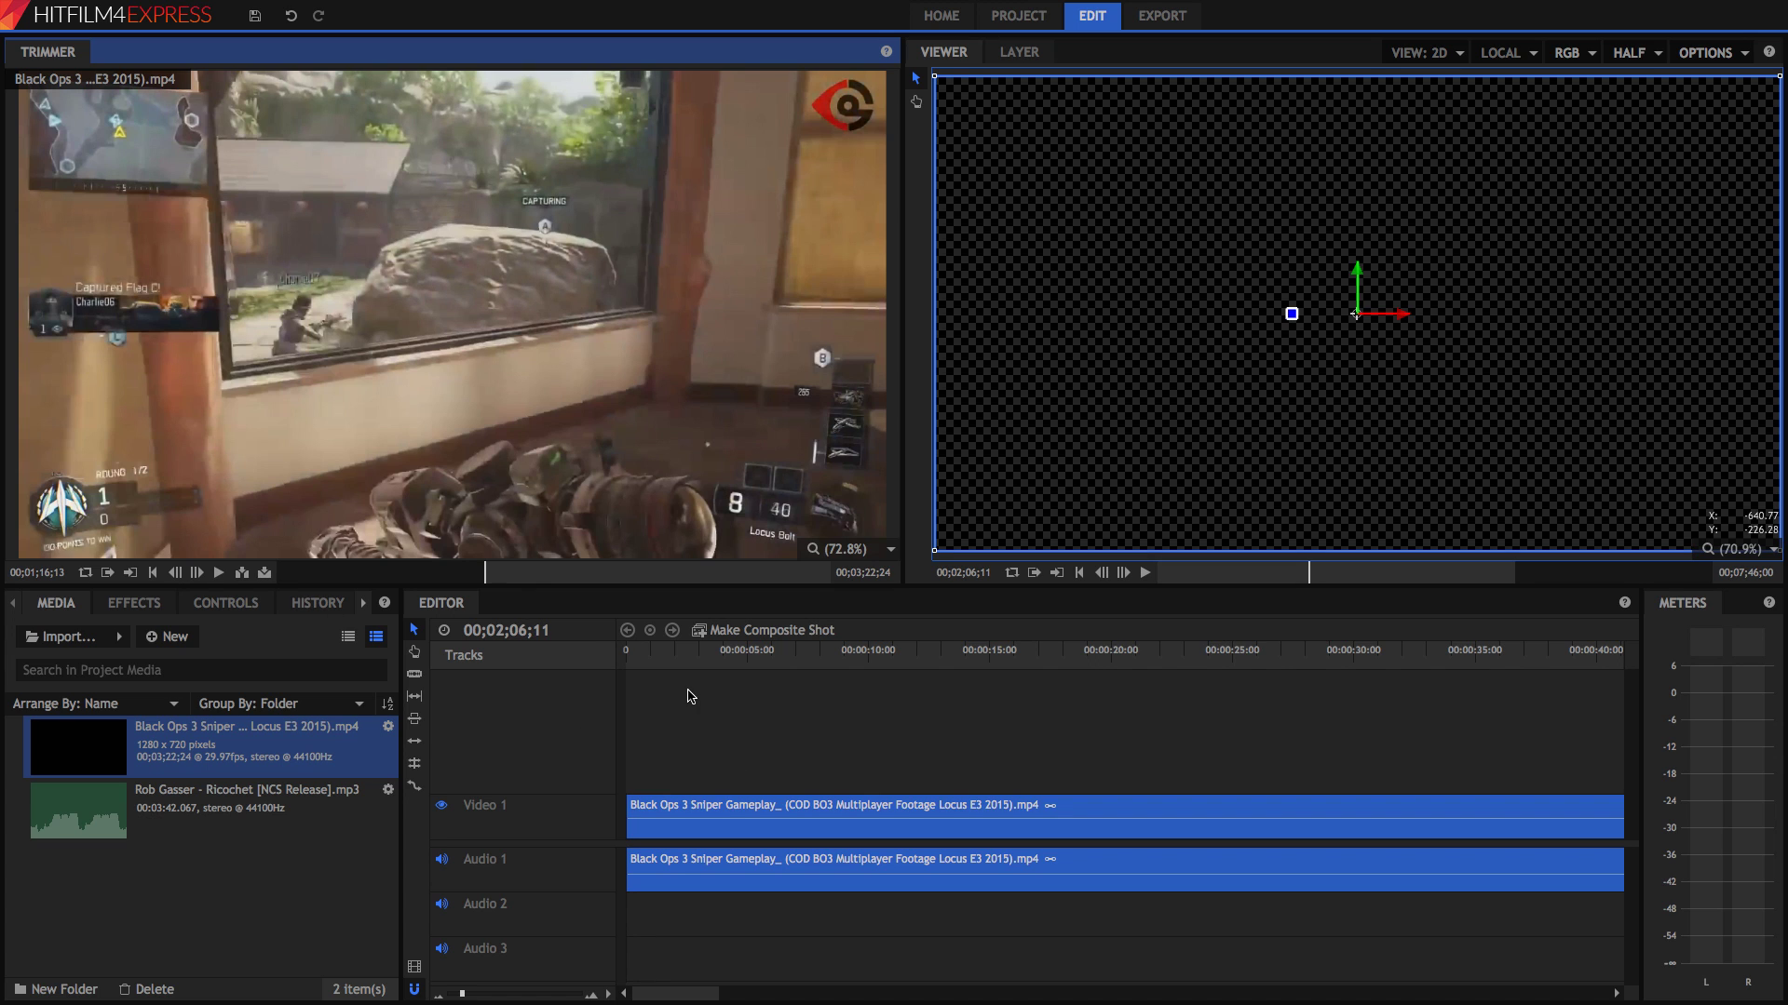
- Play the gameplay edit on the timeline from the start
click(603, 666)
key(Home)
key(space)
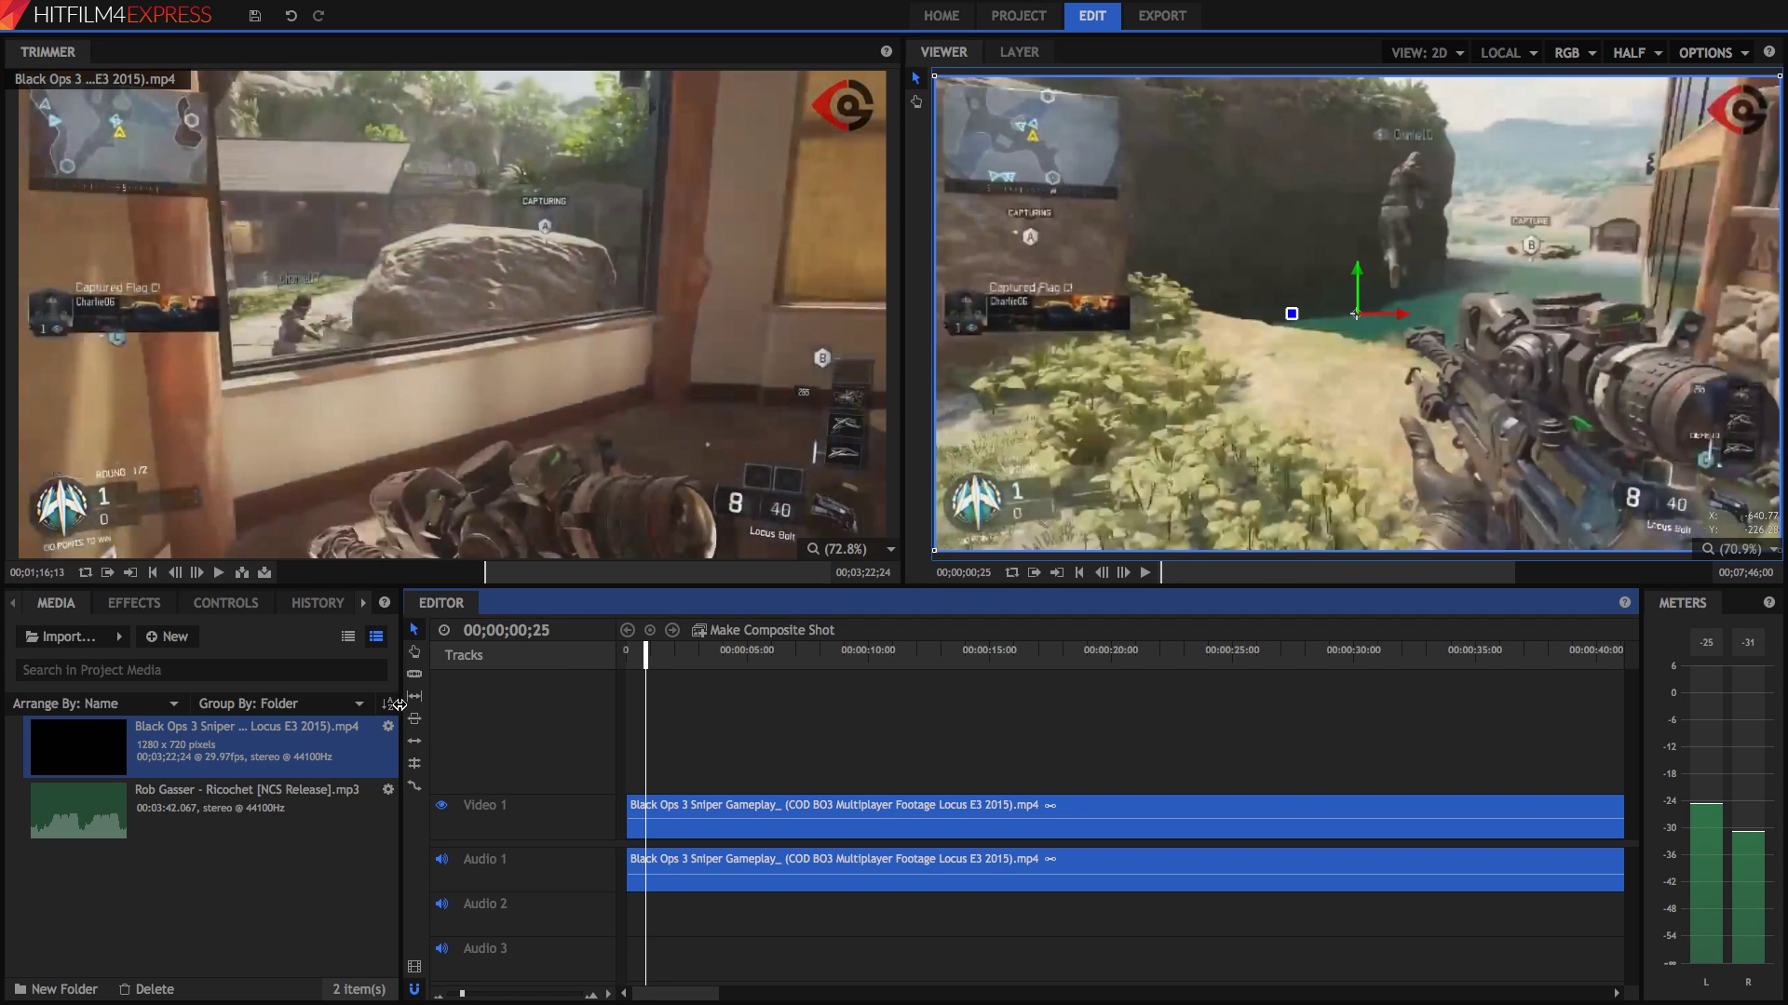
key(space)
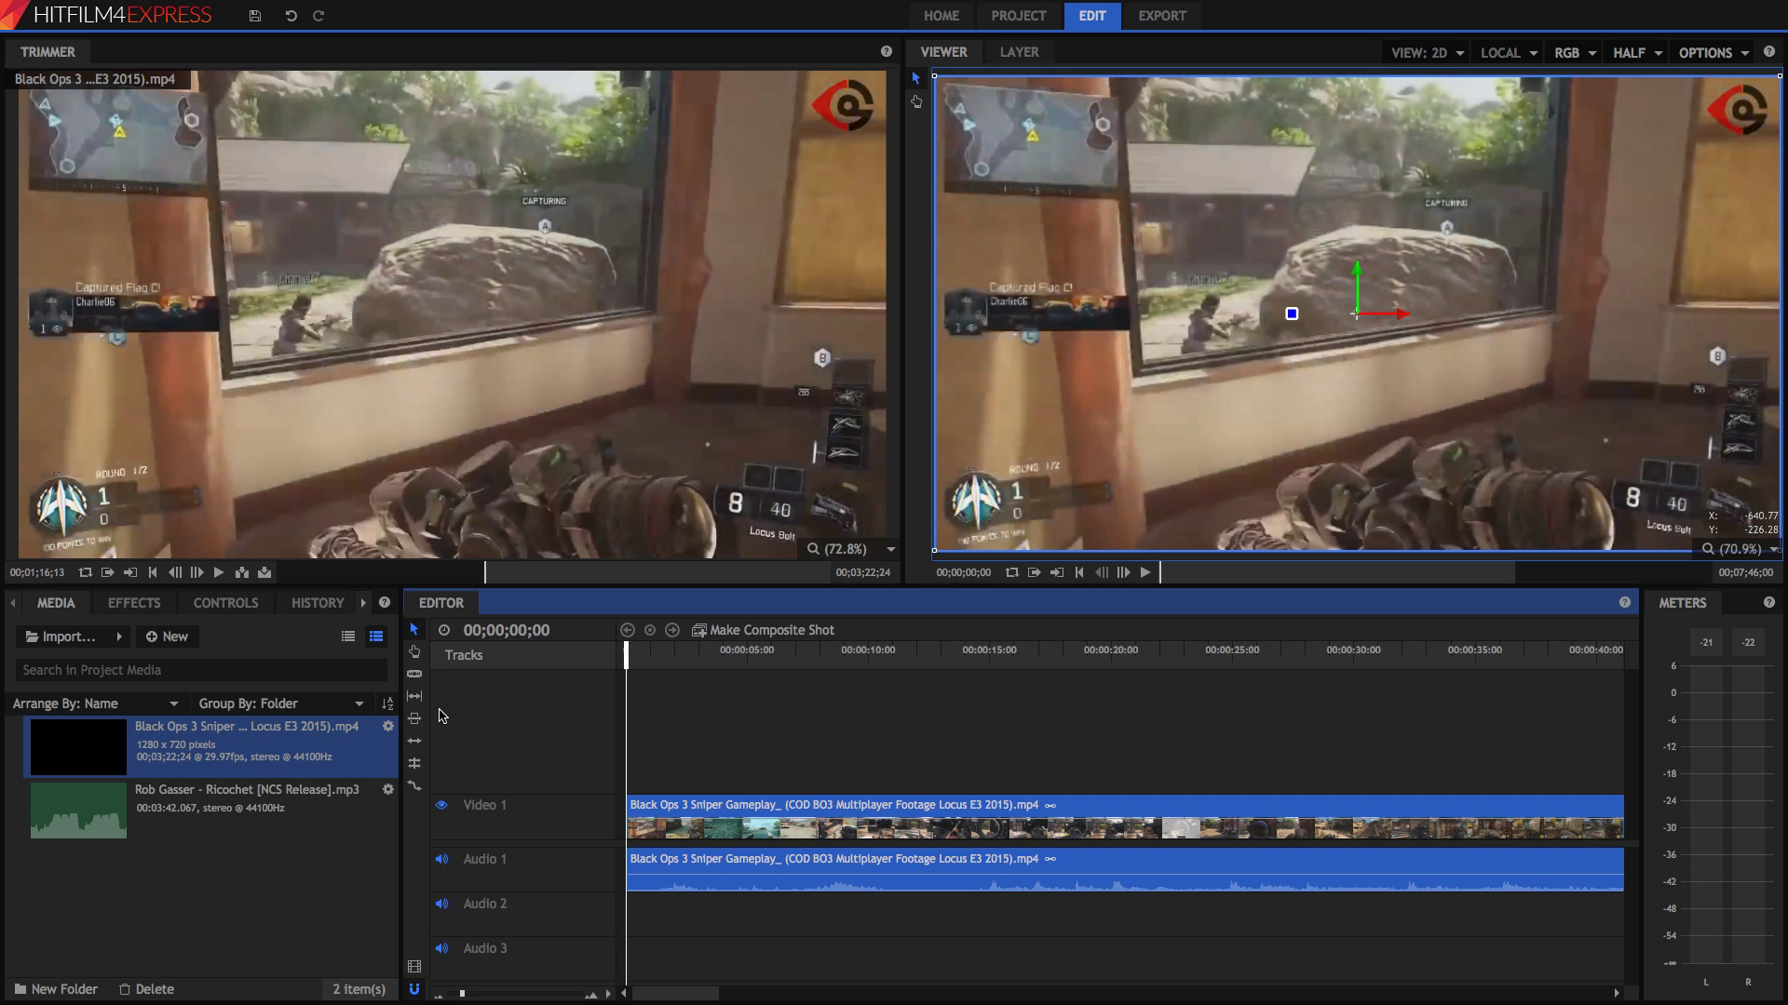
- Load the Ricochet MP3 into the Trimmer and play it to hear the beats
click(834, 652)
click(244, 799)
click(267, 576)
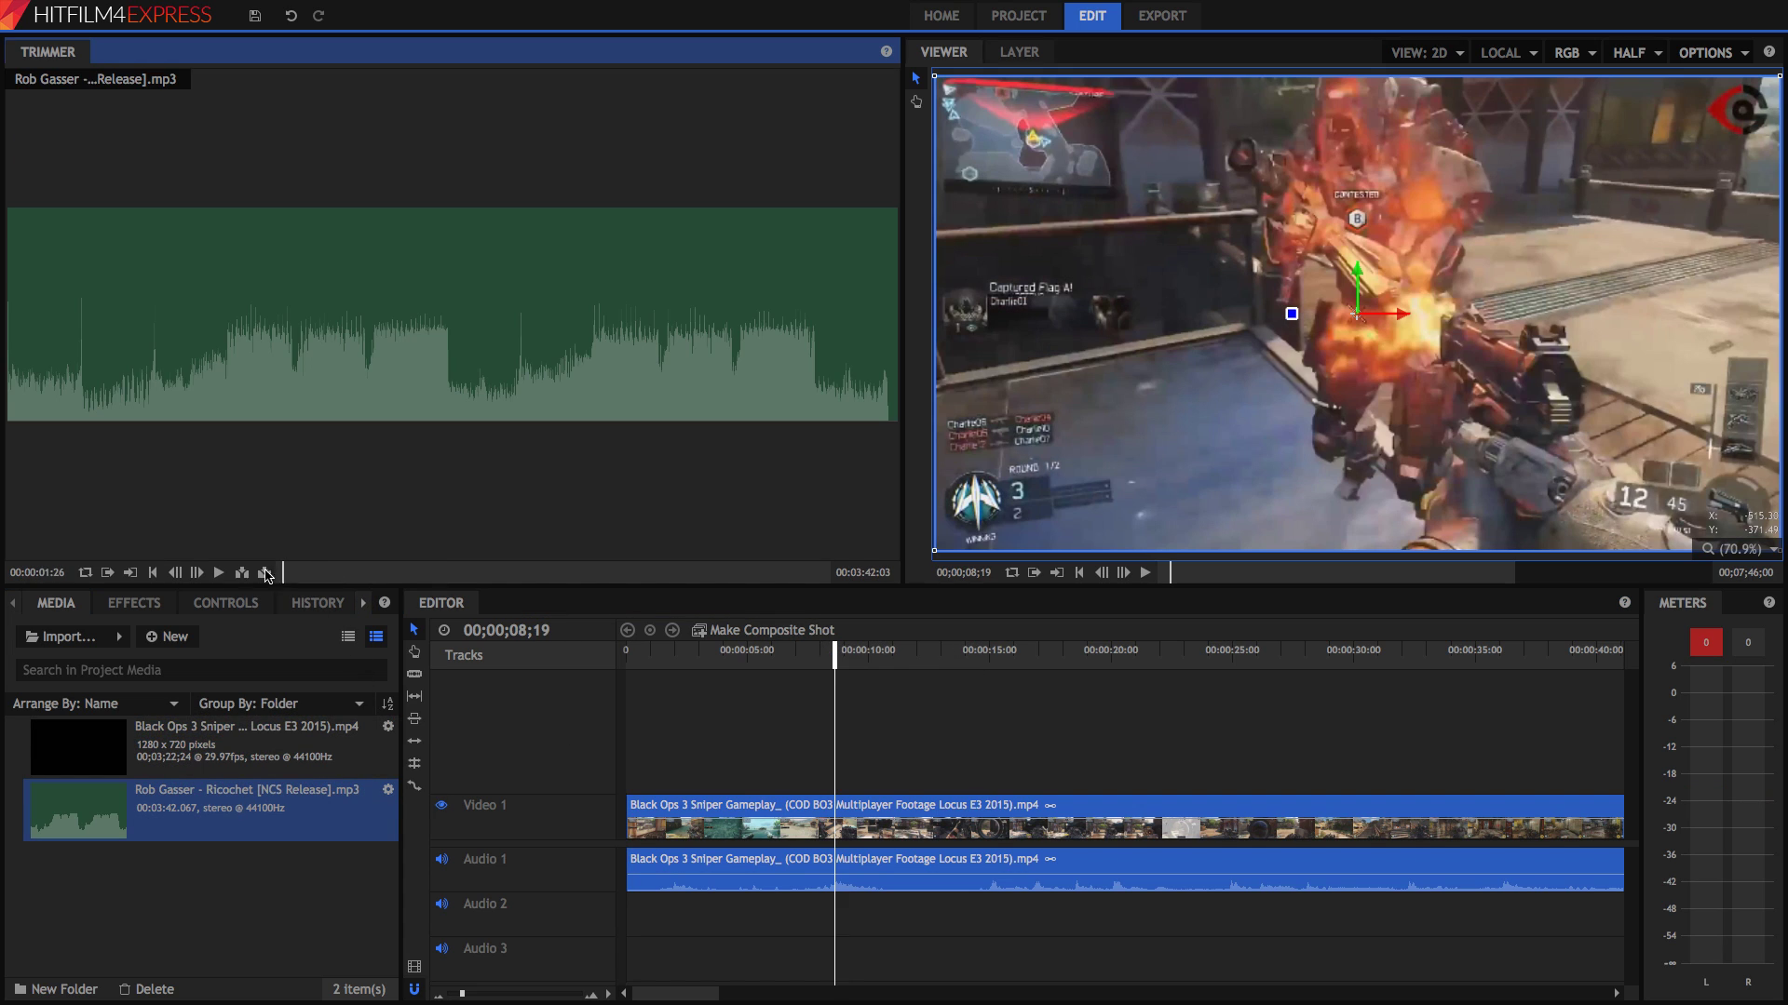
click(179, 576)
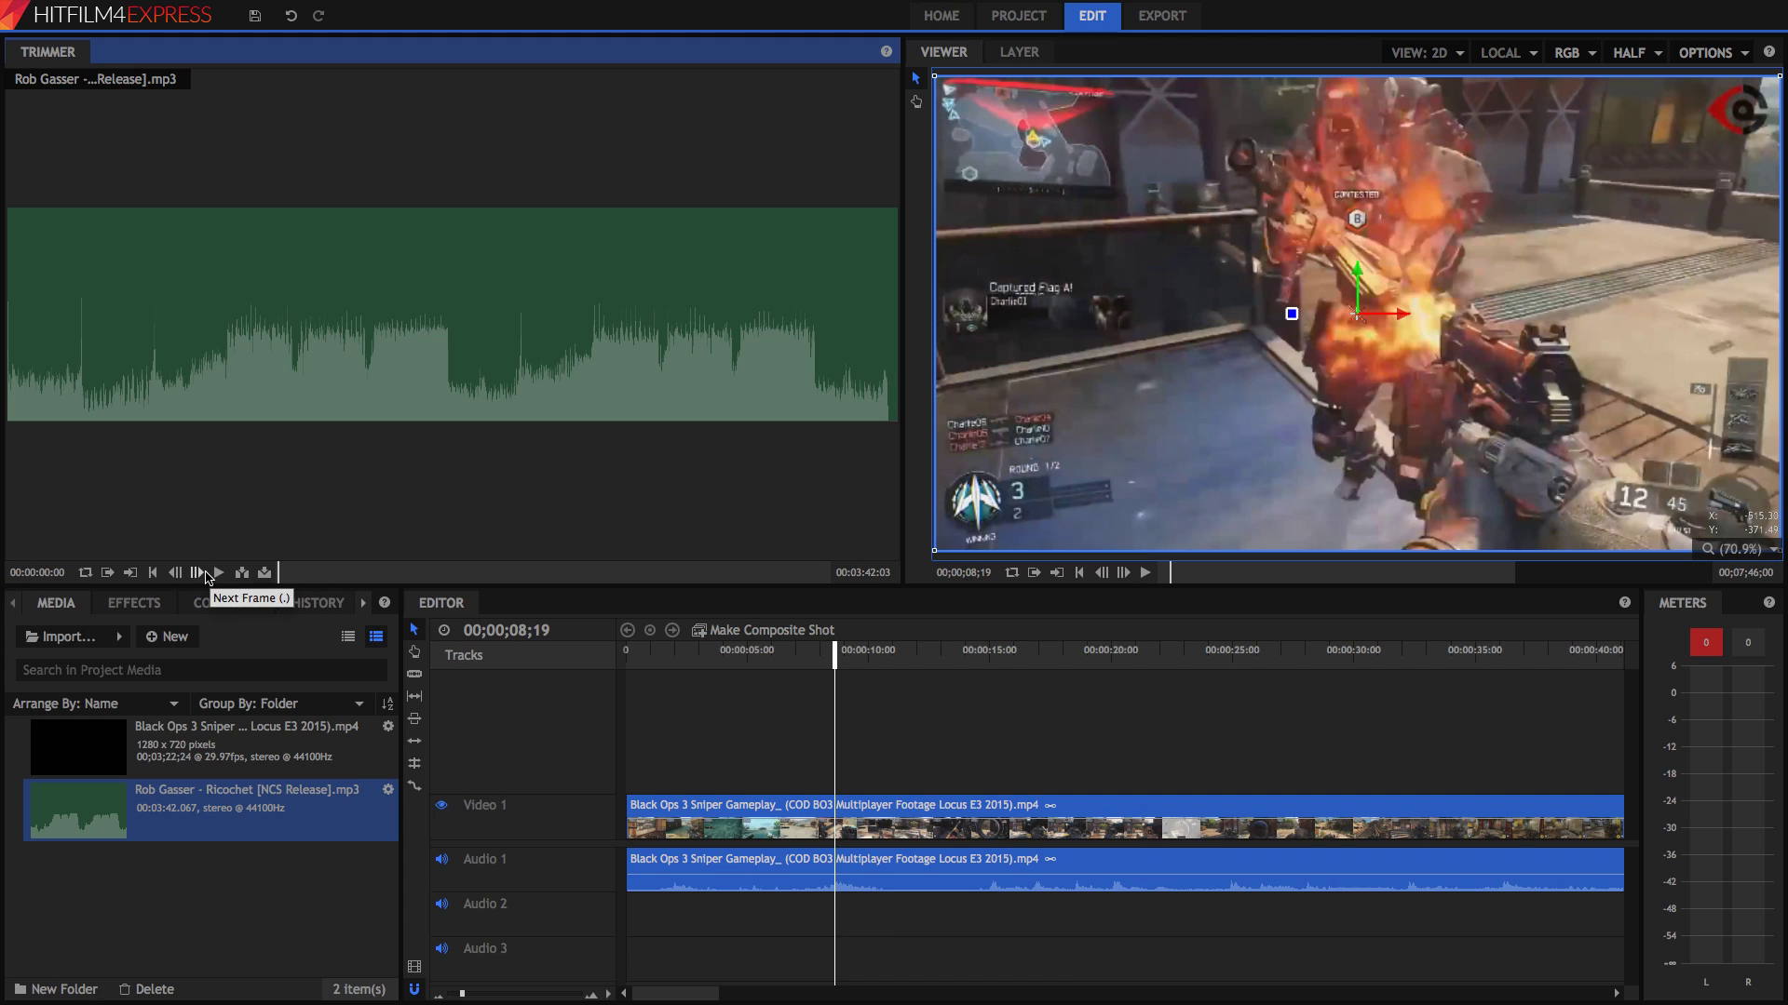
click(219, 574)
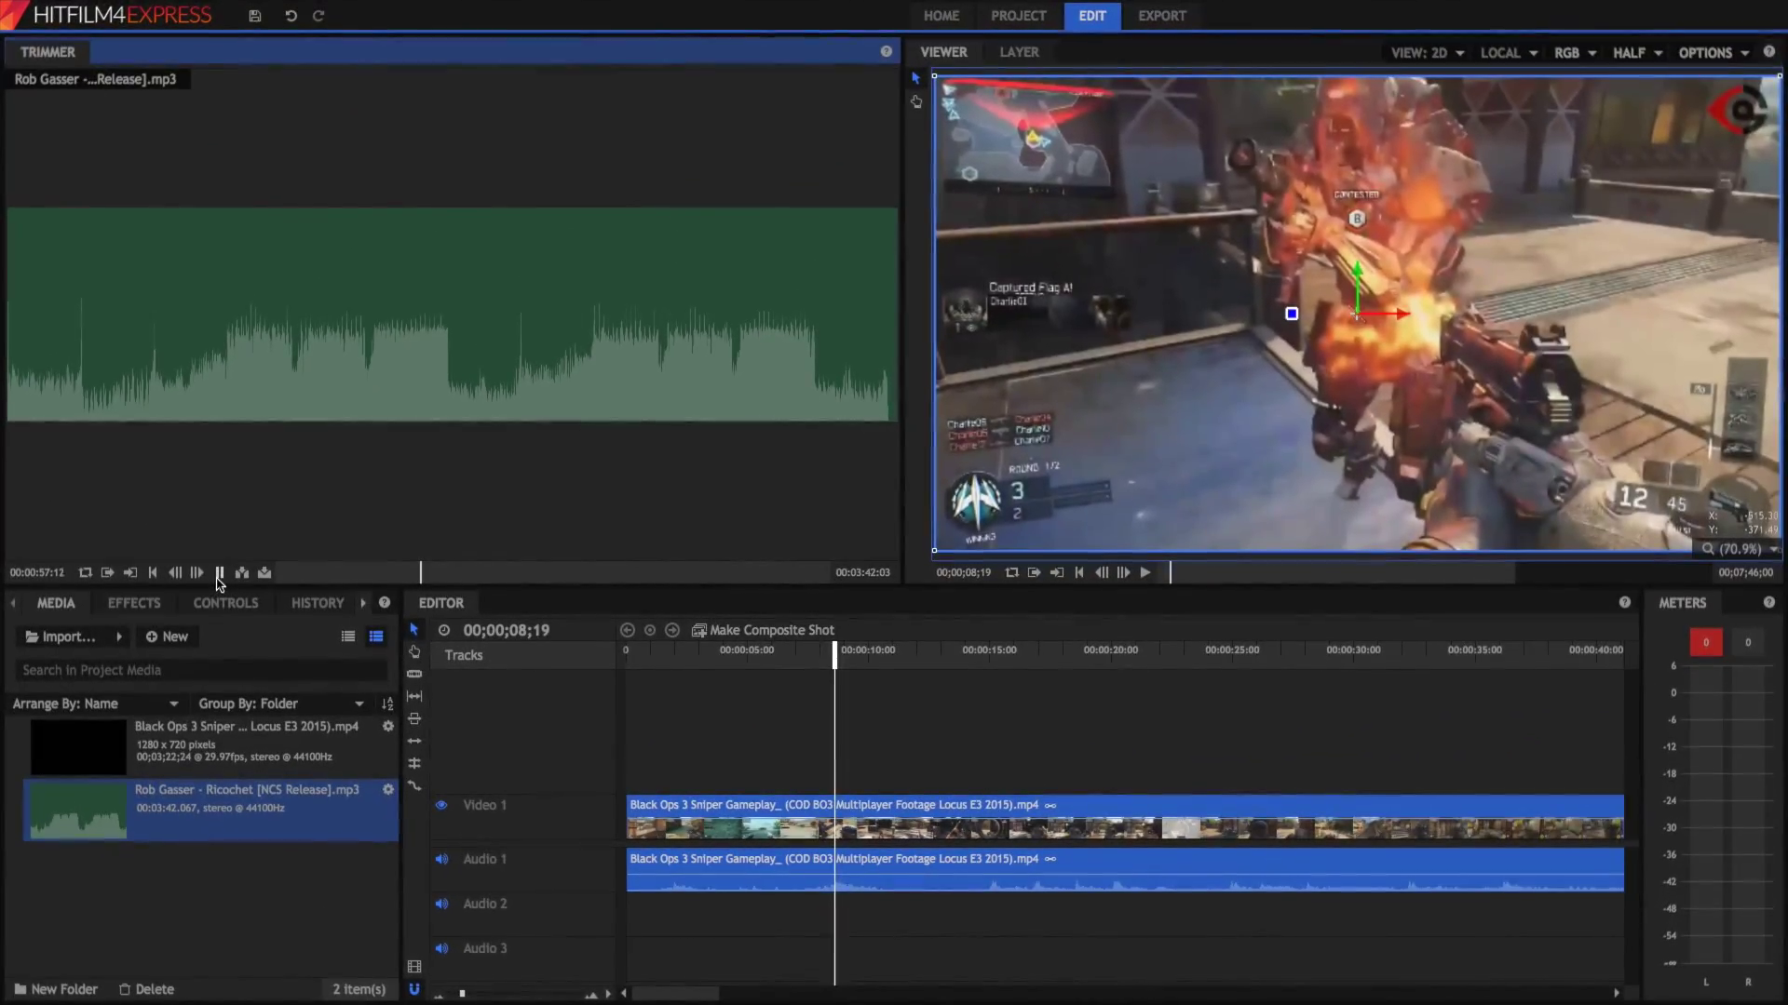
click(220, 572)
click(404, 573)
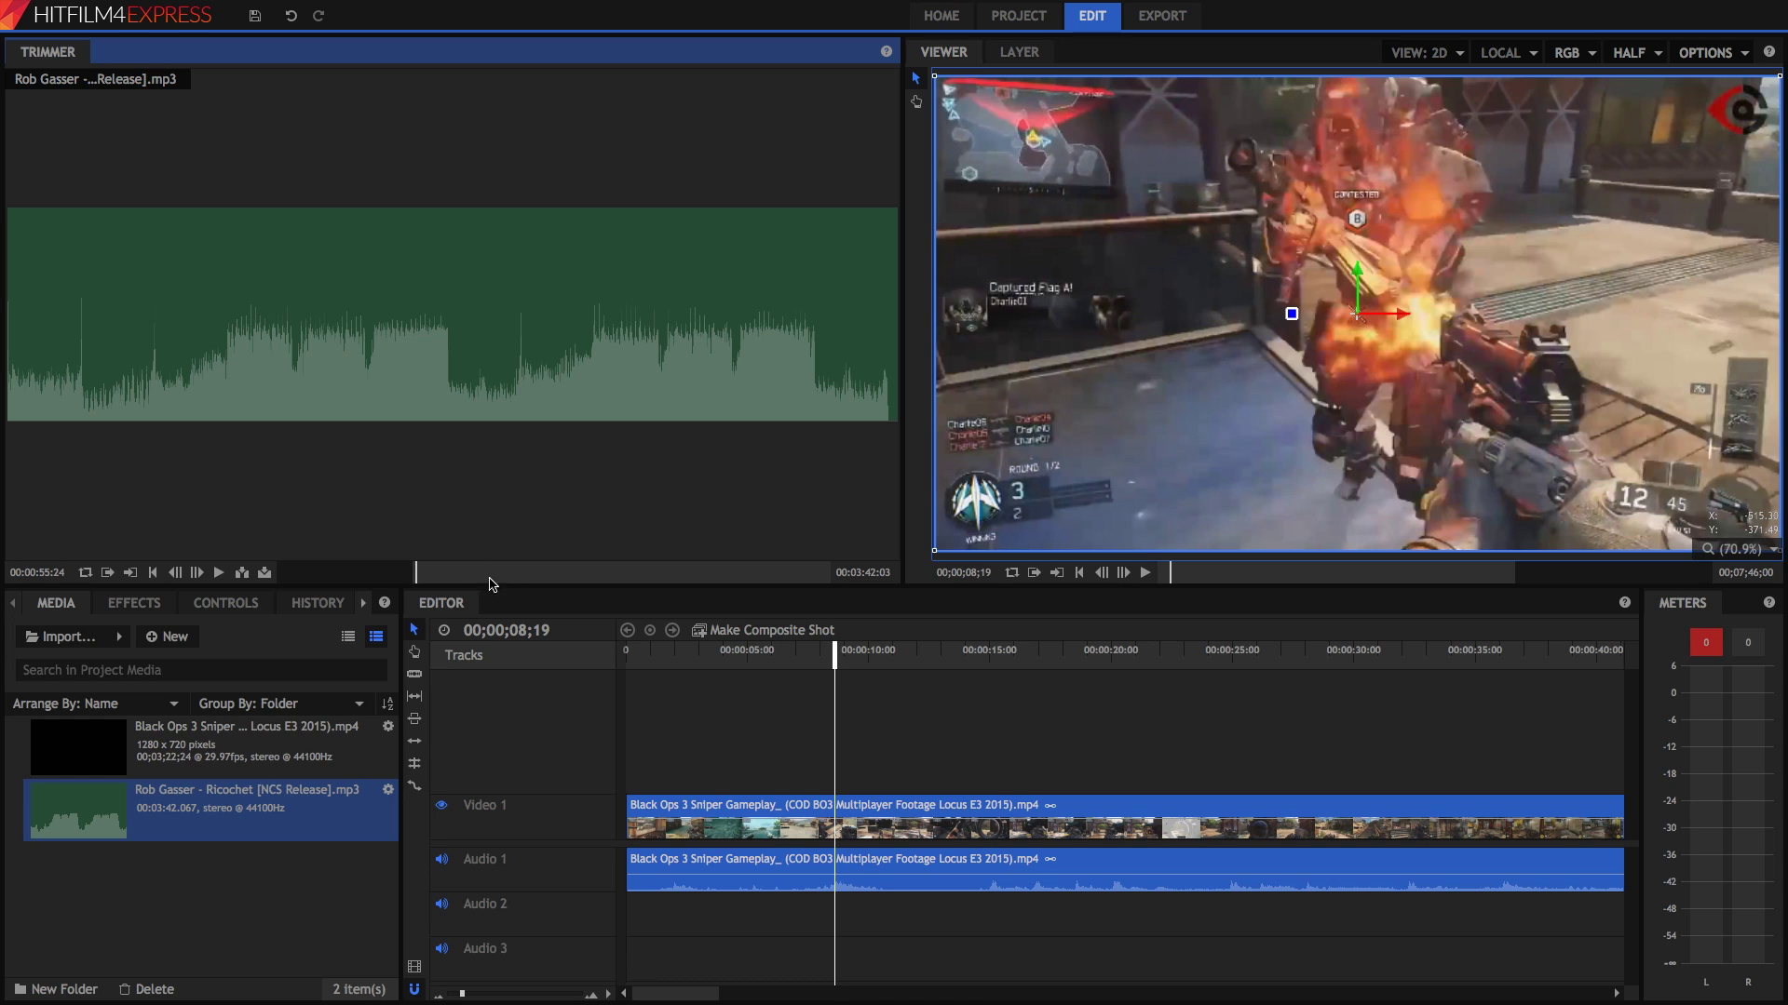
- Insert the Ricochet music after the gameplay clip and move it down onto Audio 2
drag(465, 994, 453, 995)
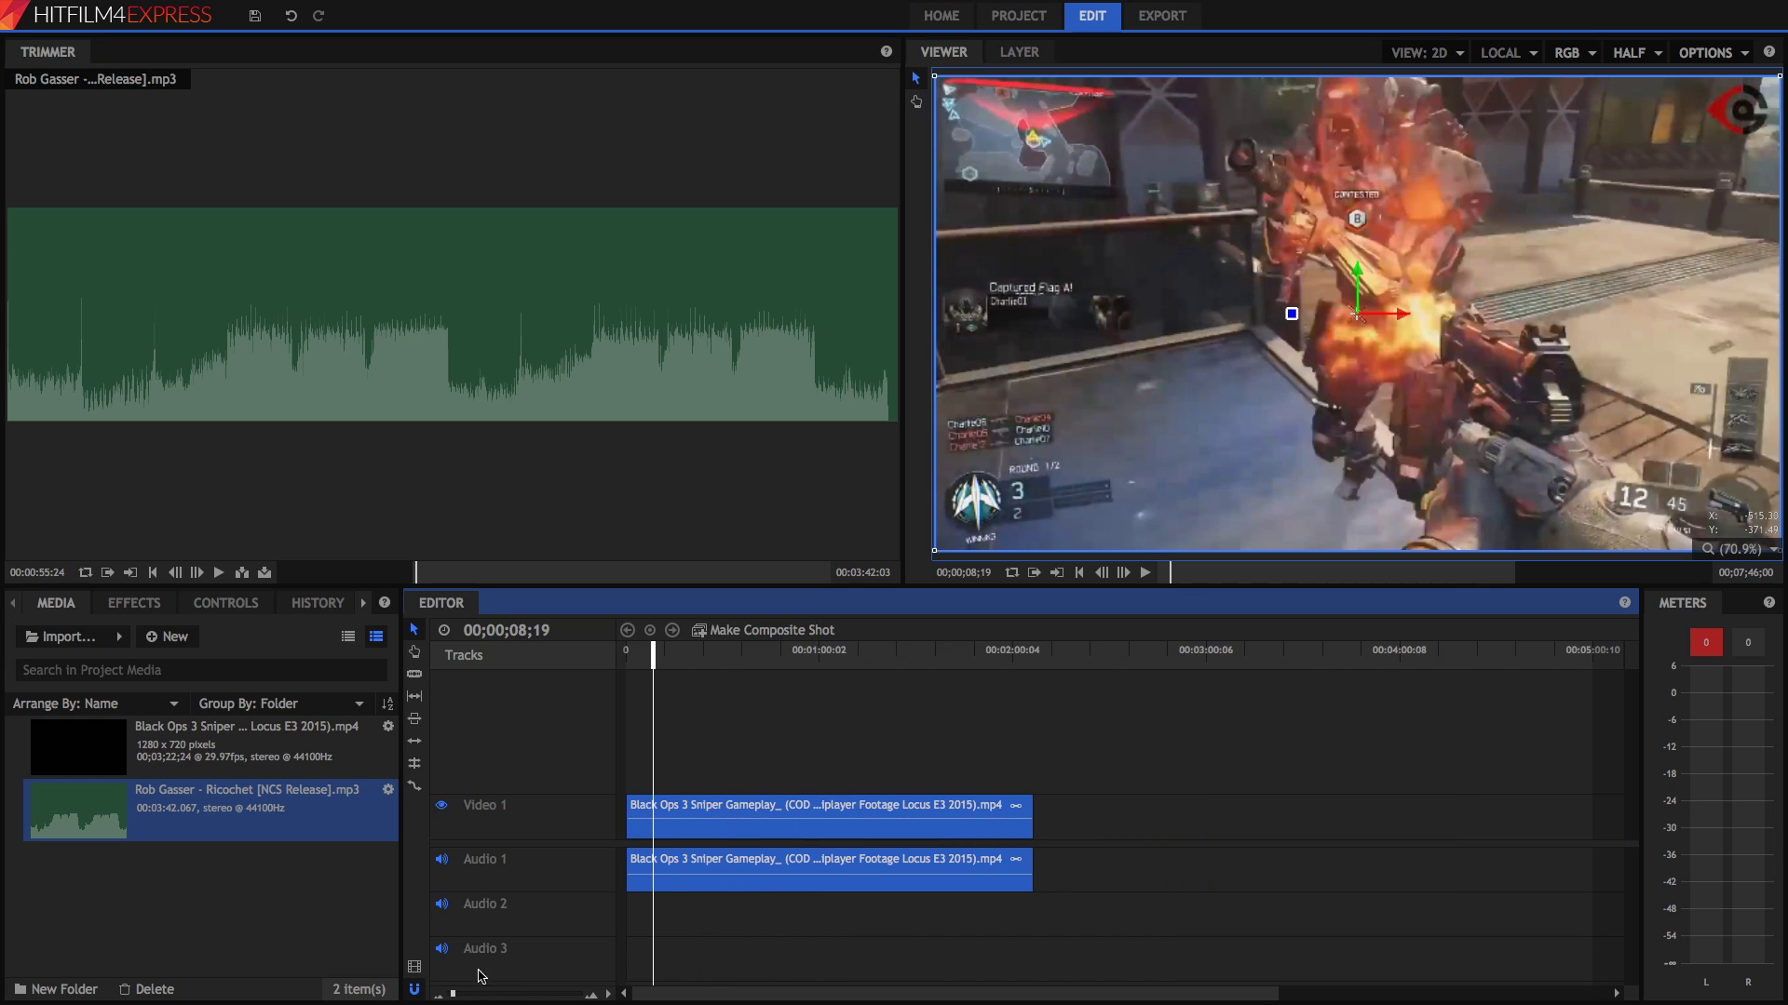
click(1056, 657)
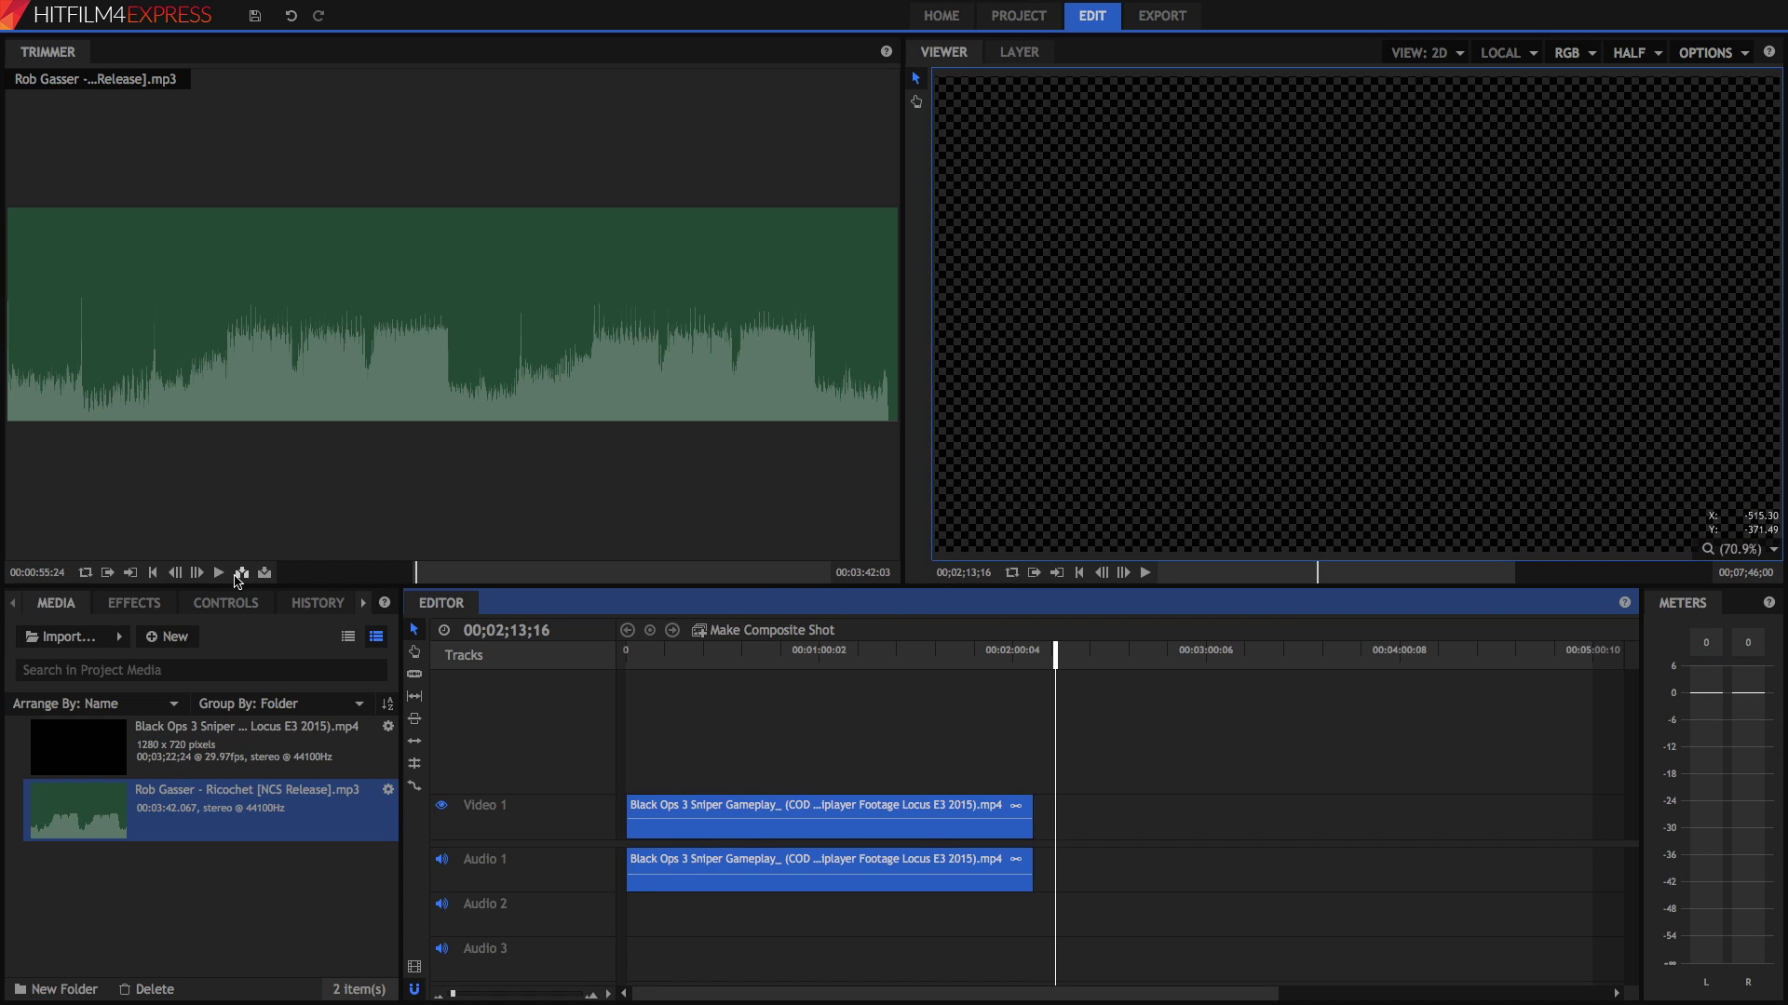
click(239, 578)
click(241, 574)
drag(1104, 866, 687, 911)
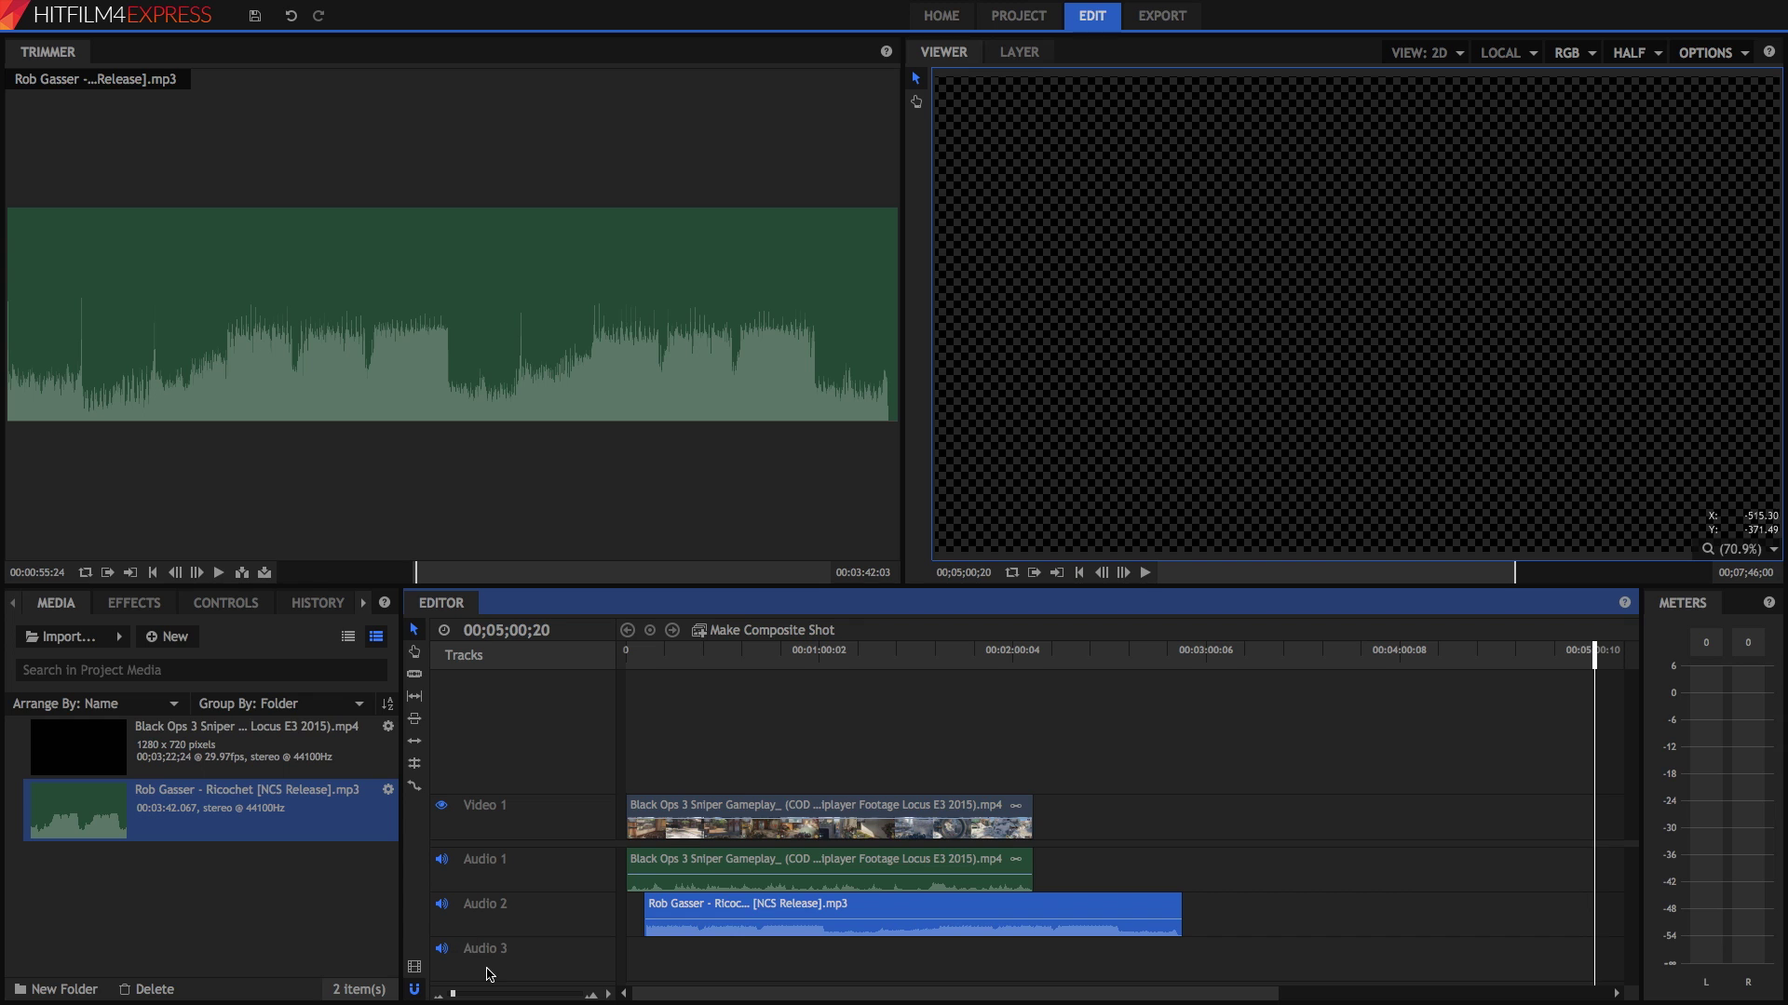
- Slide the music clip so it starts at 00;00;00;00 beneath the gameplay
click(638, 658)
drag(463, 994, 463, 994)
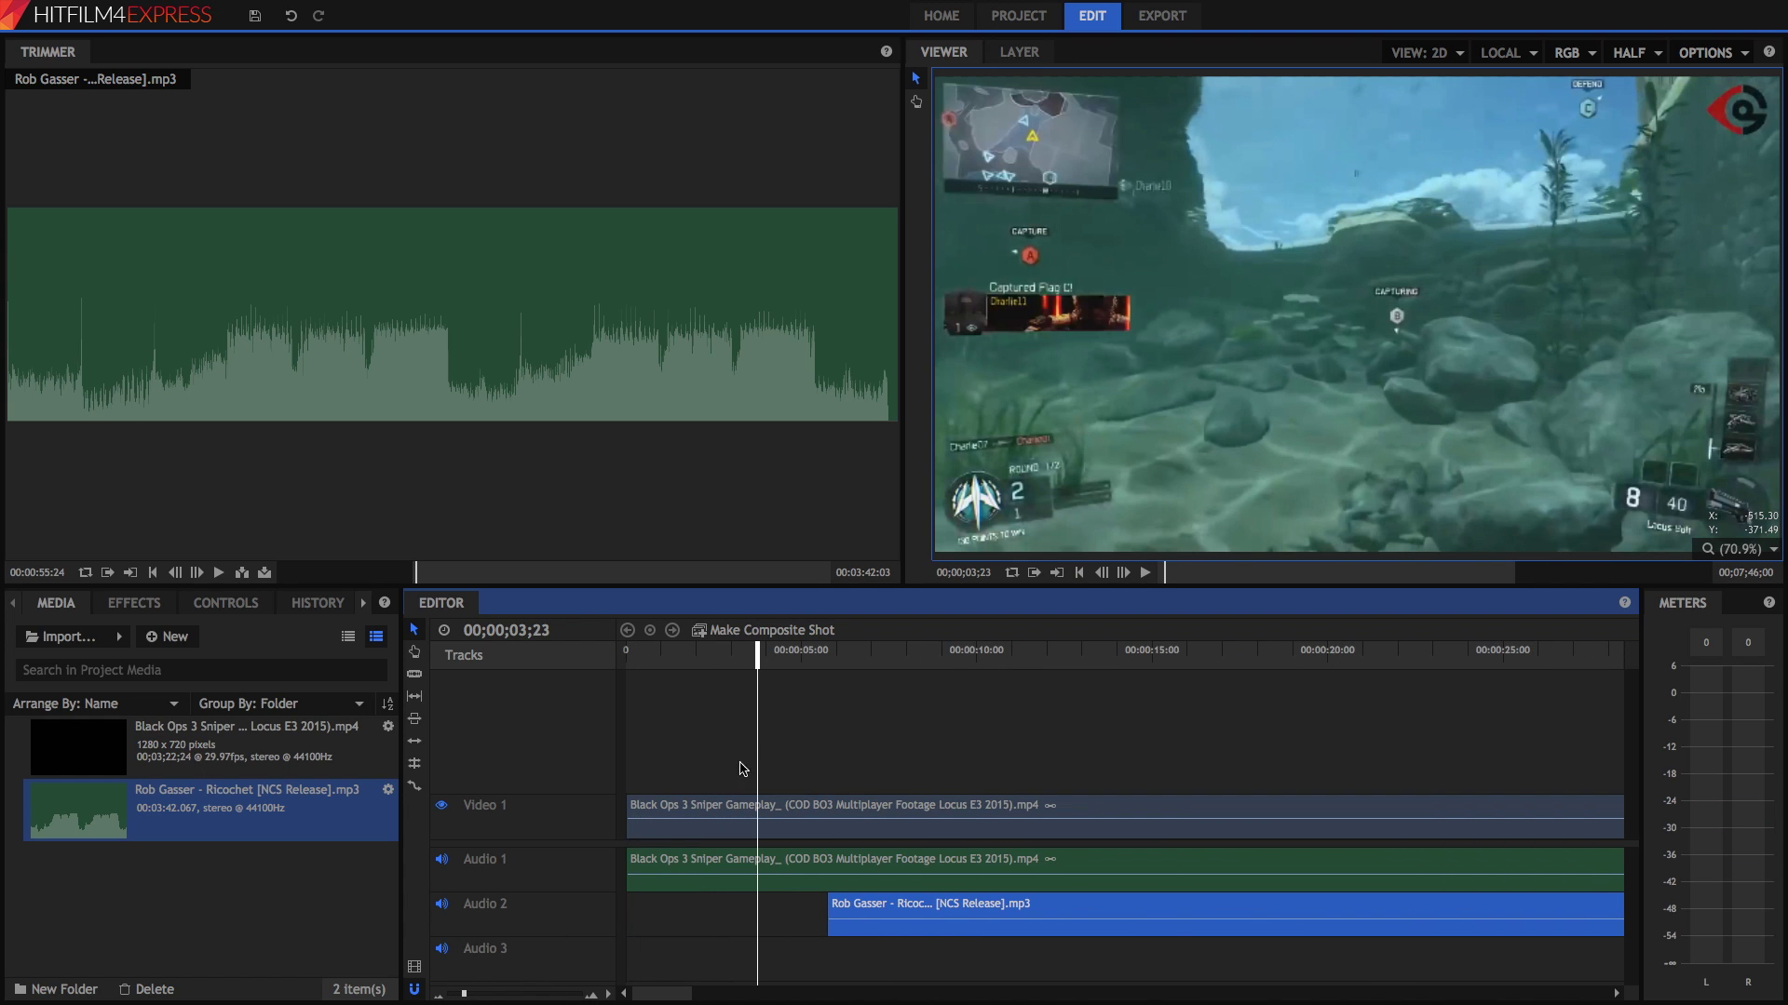
click(796, 658)
drag(796, 658, 925, 663)
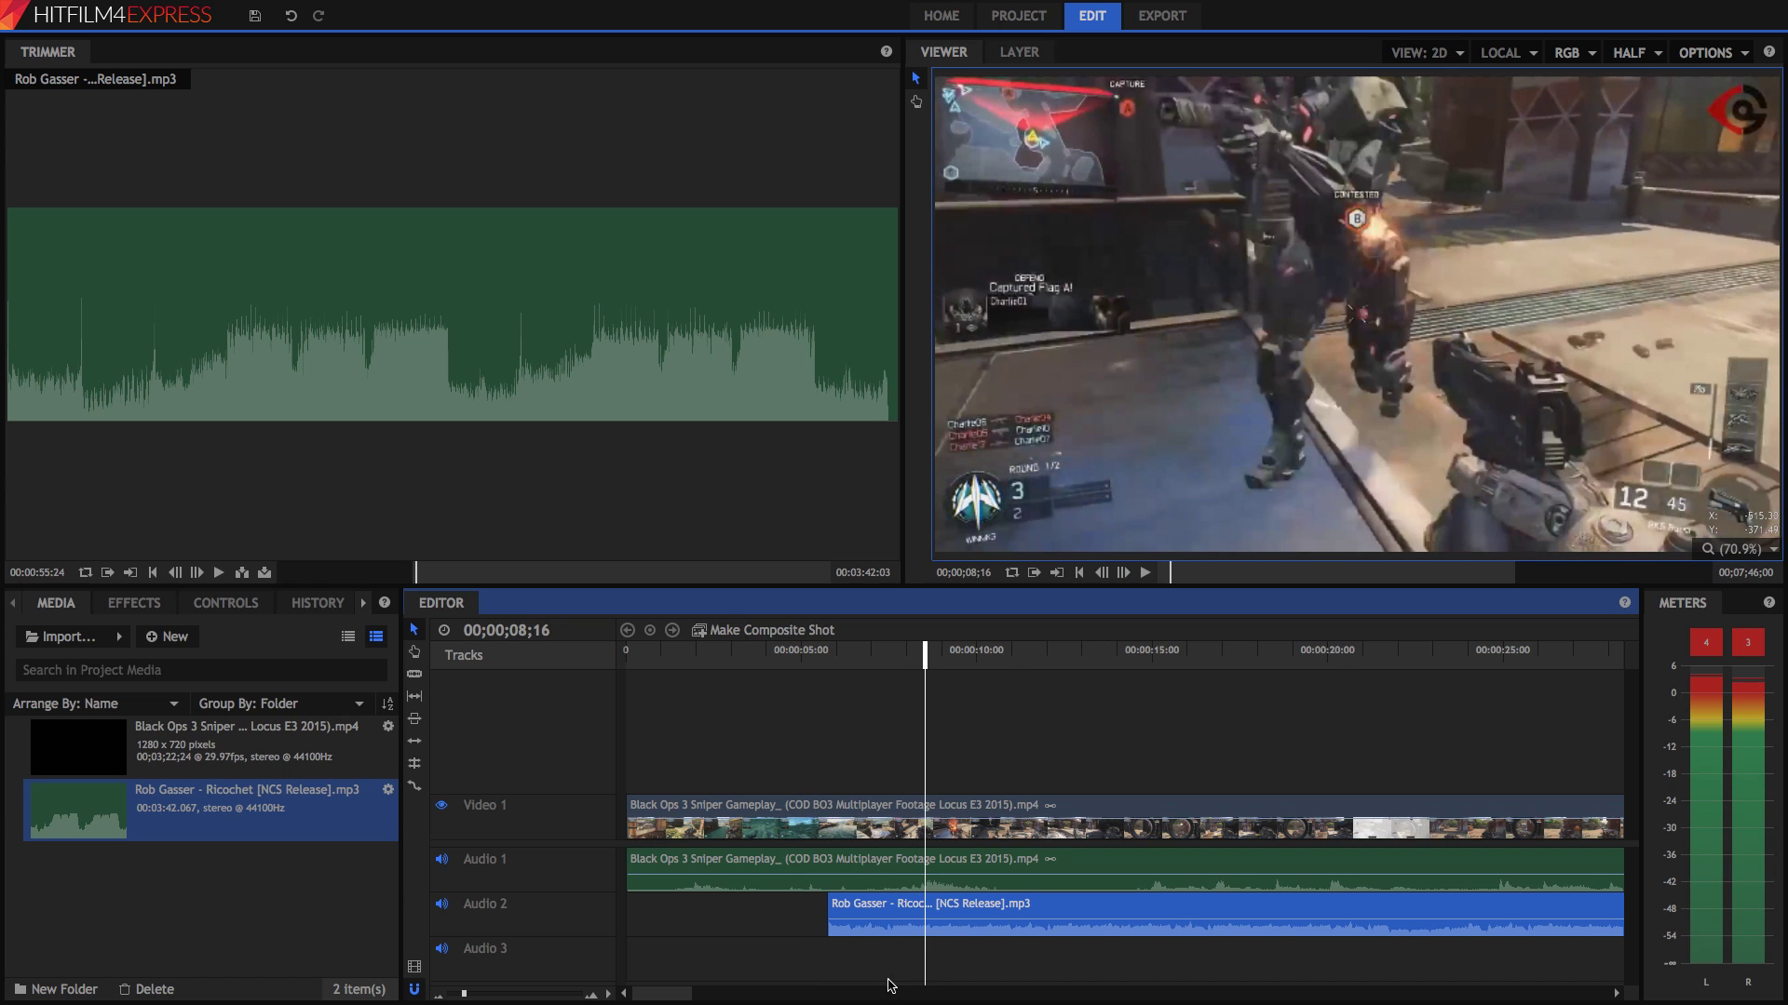
key(Left)
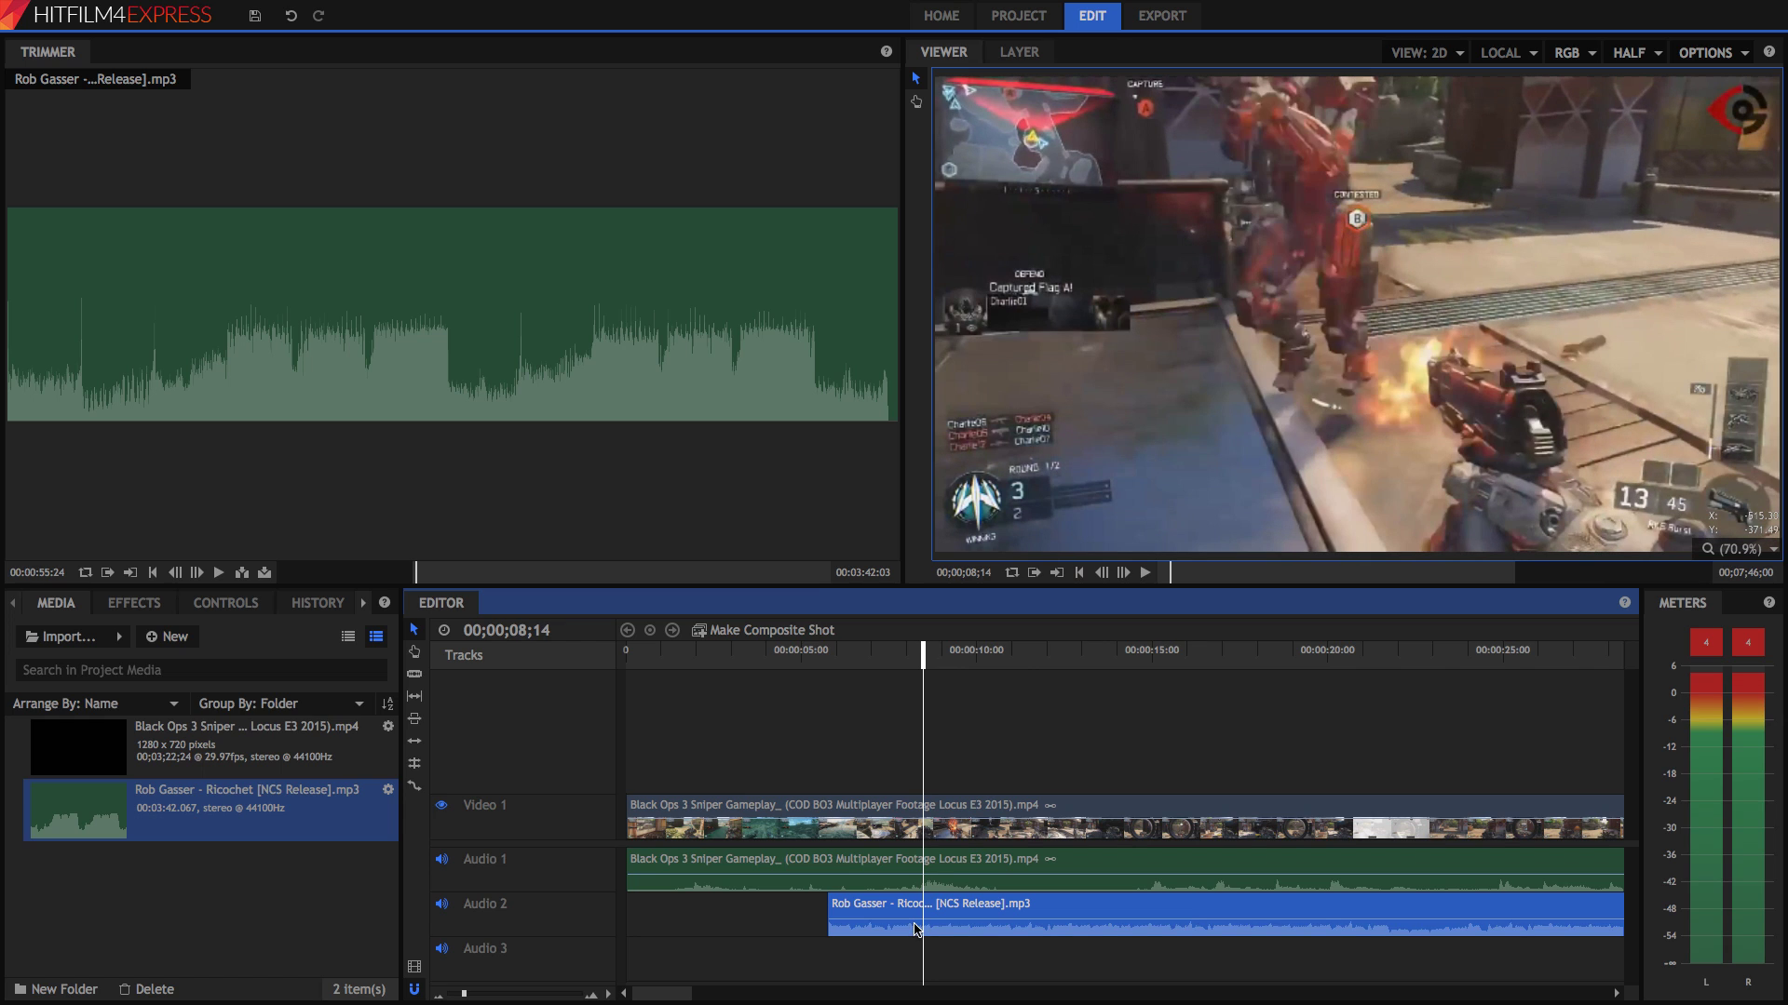
drag(901, 914, 631, 935)
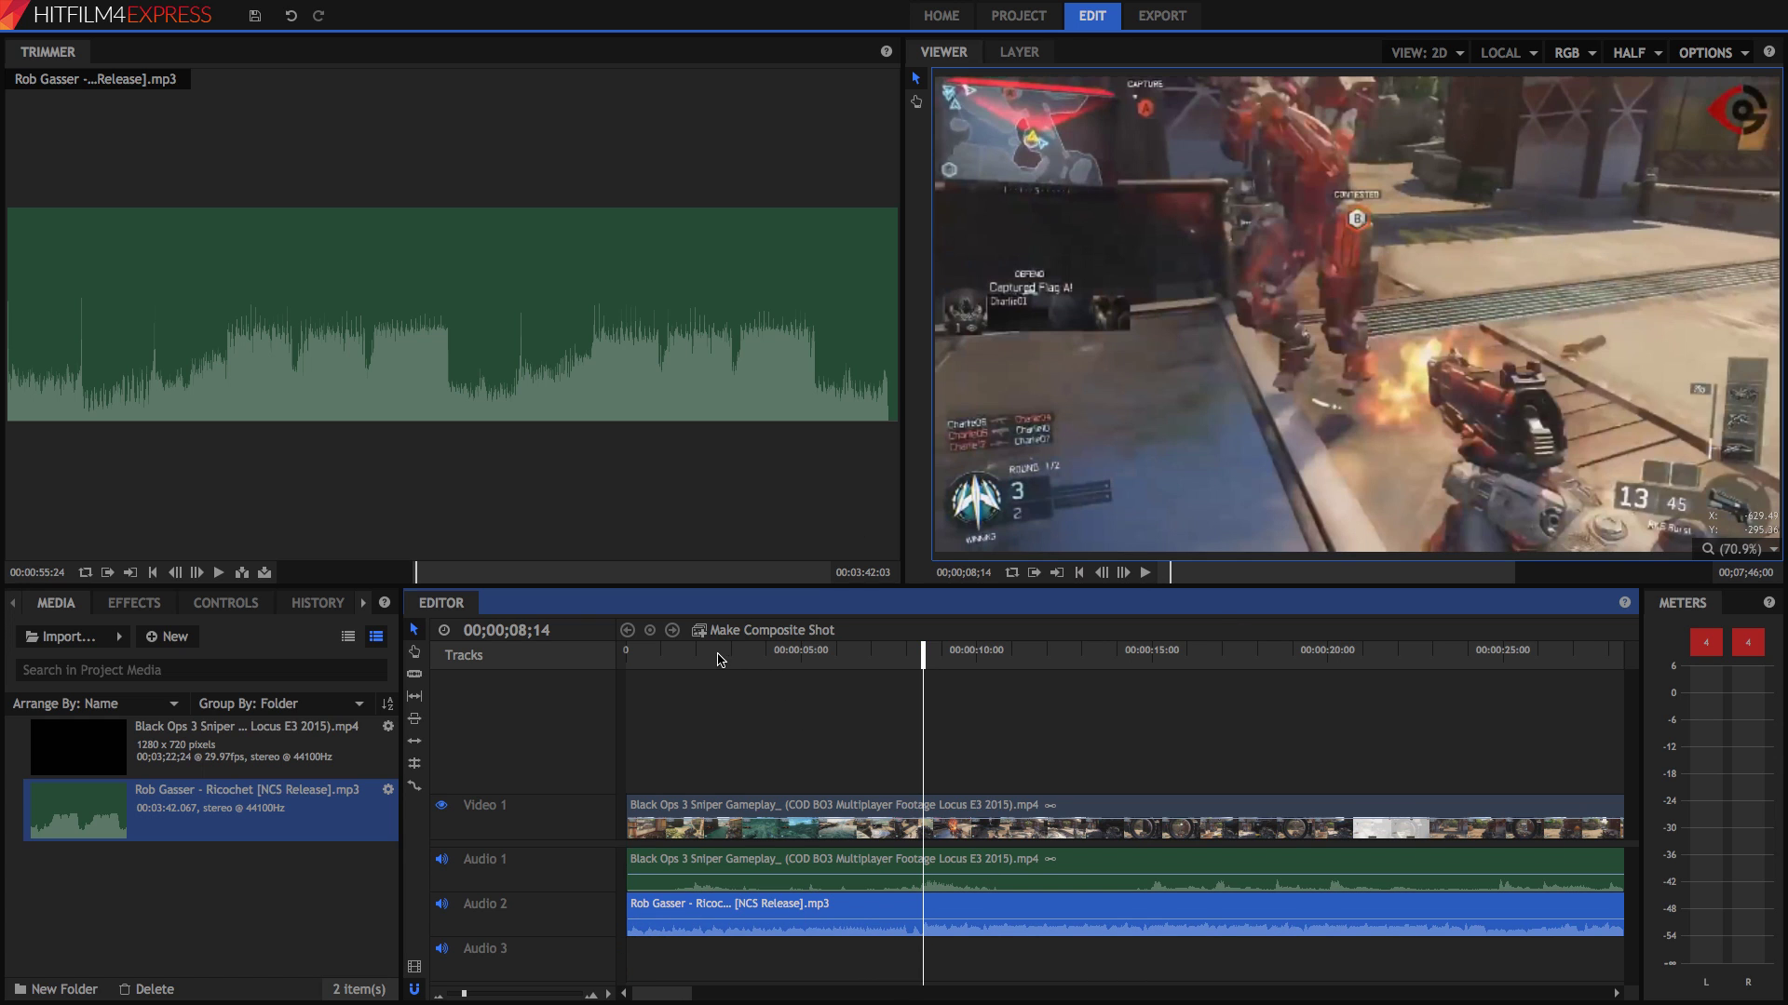
drag(718, 659, 626, 659)
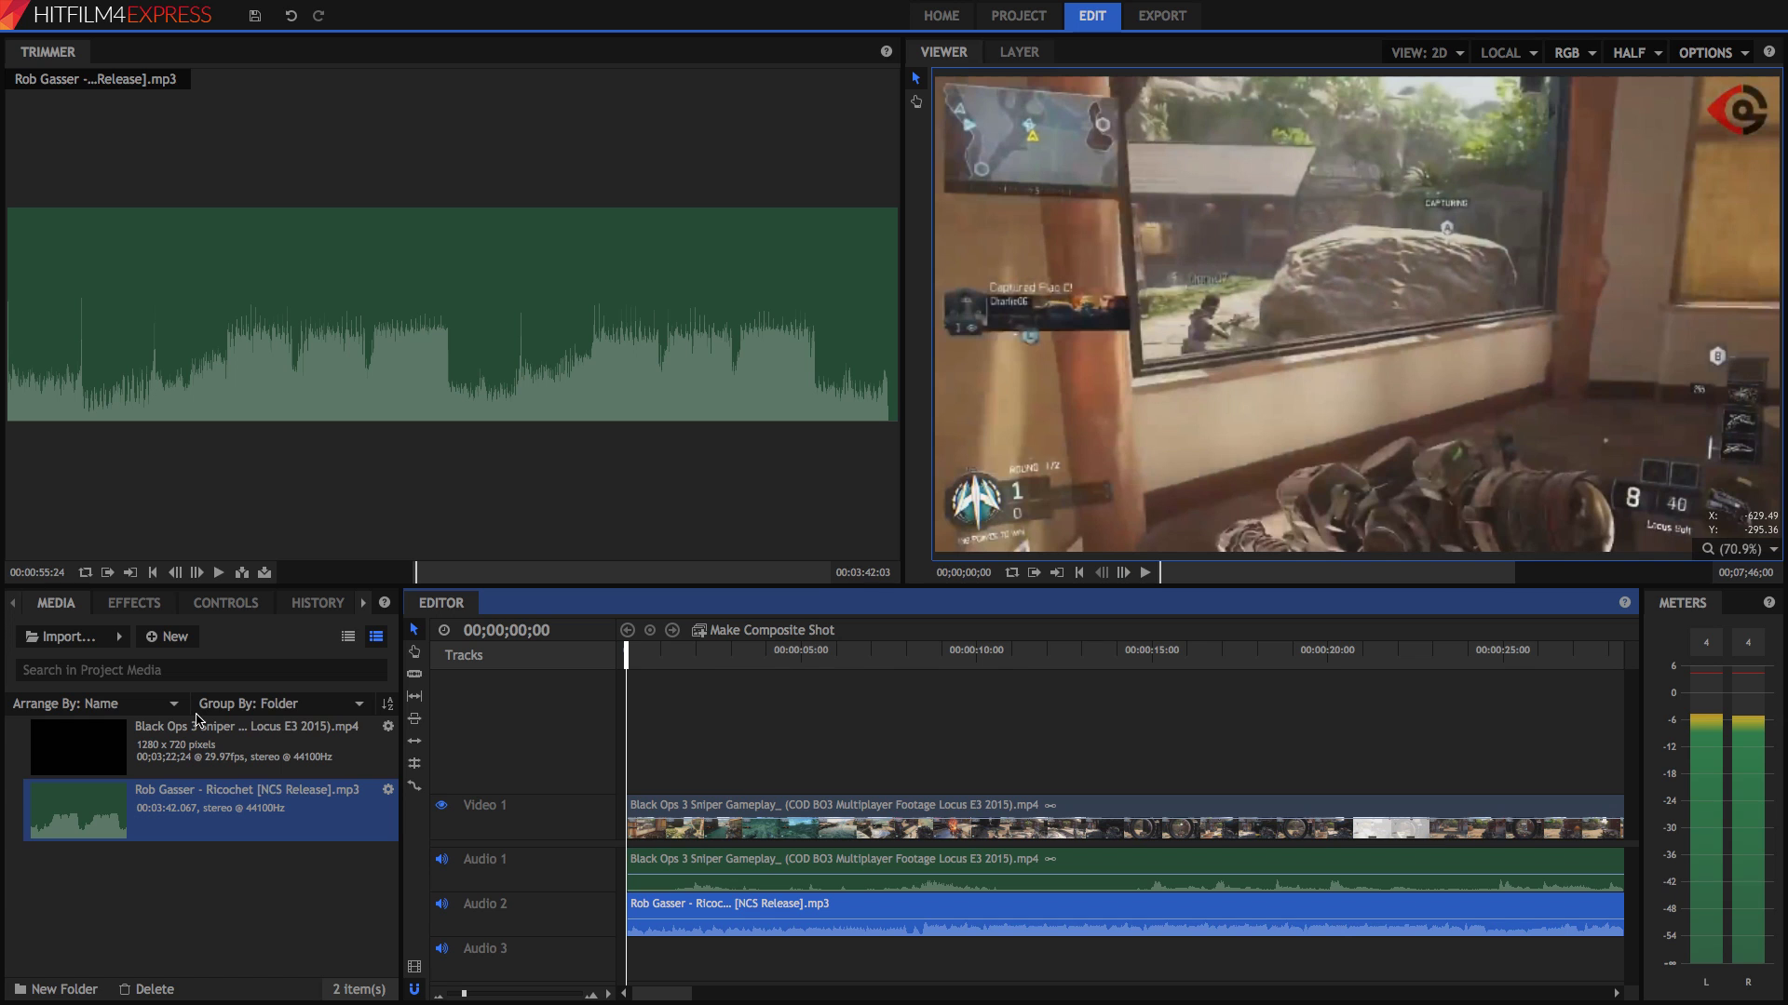
key(space)
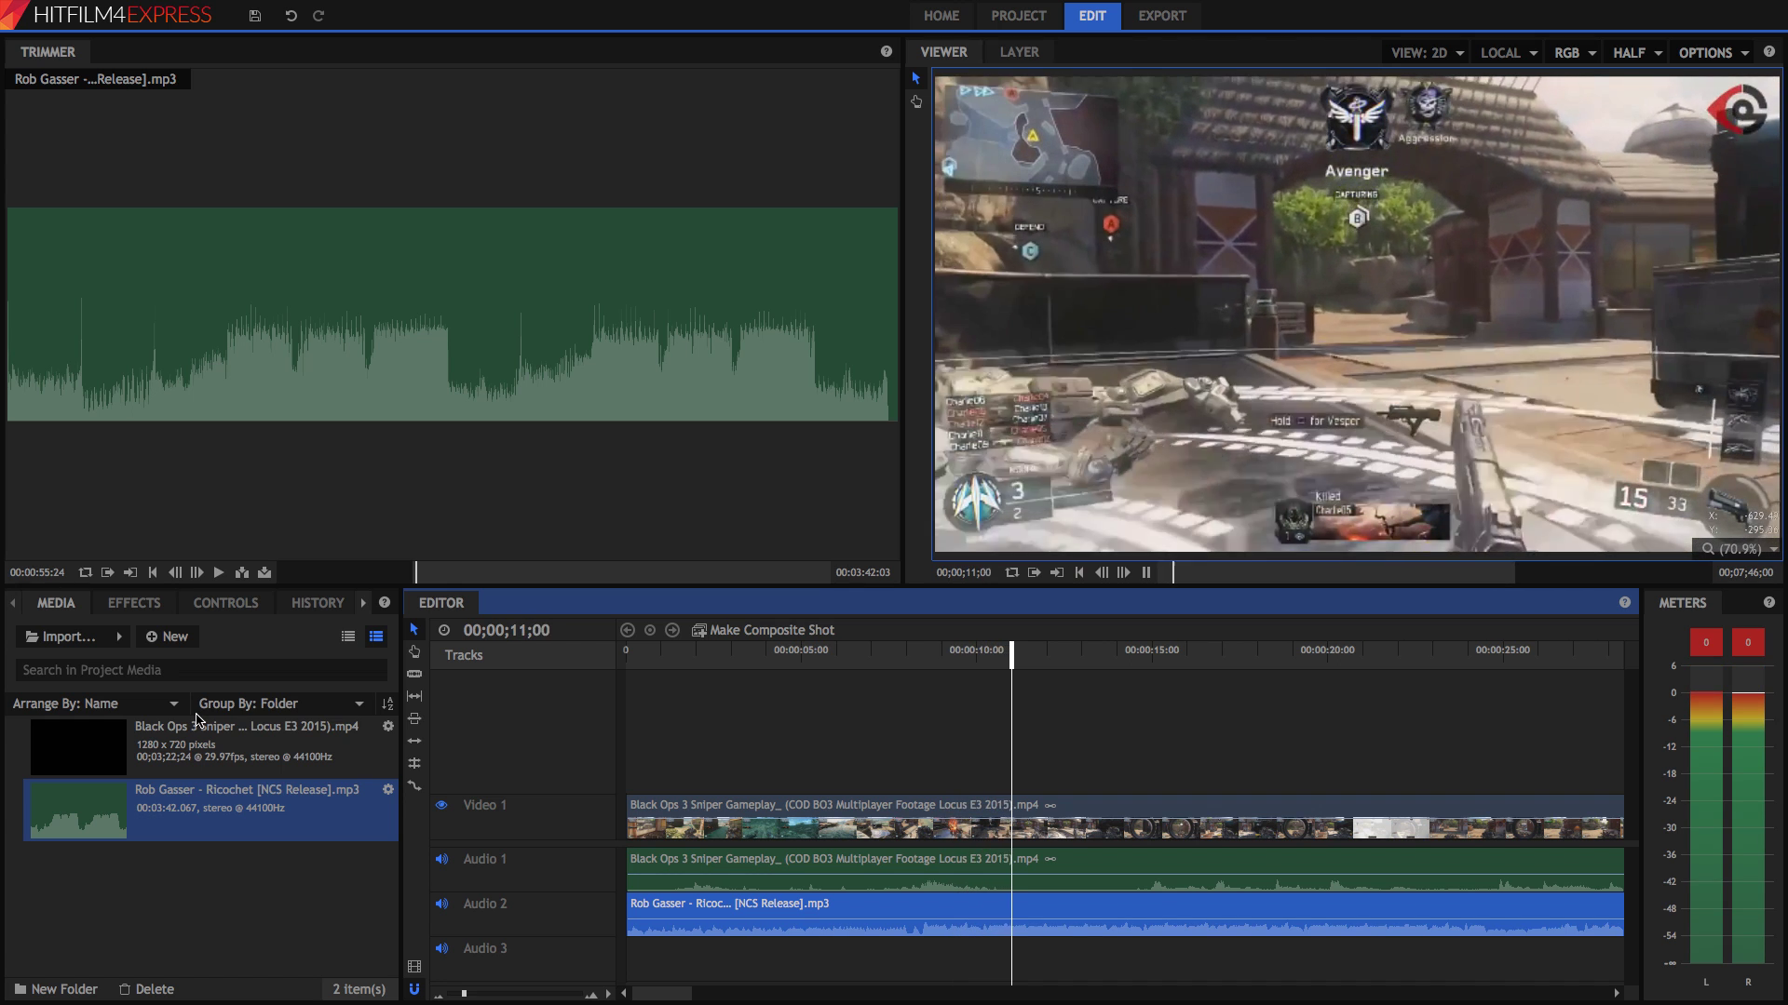
key(space)
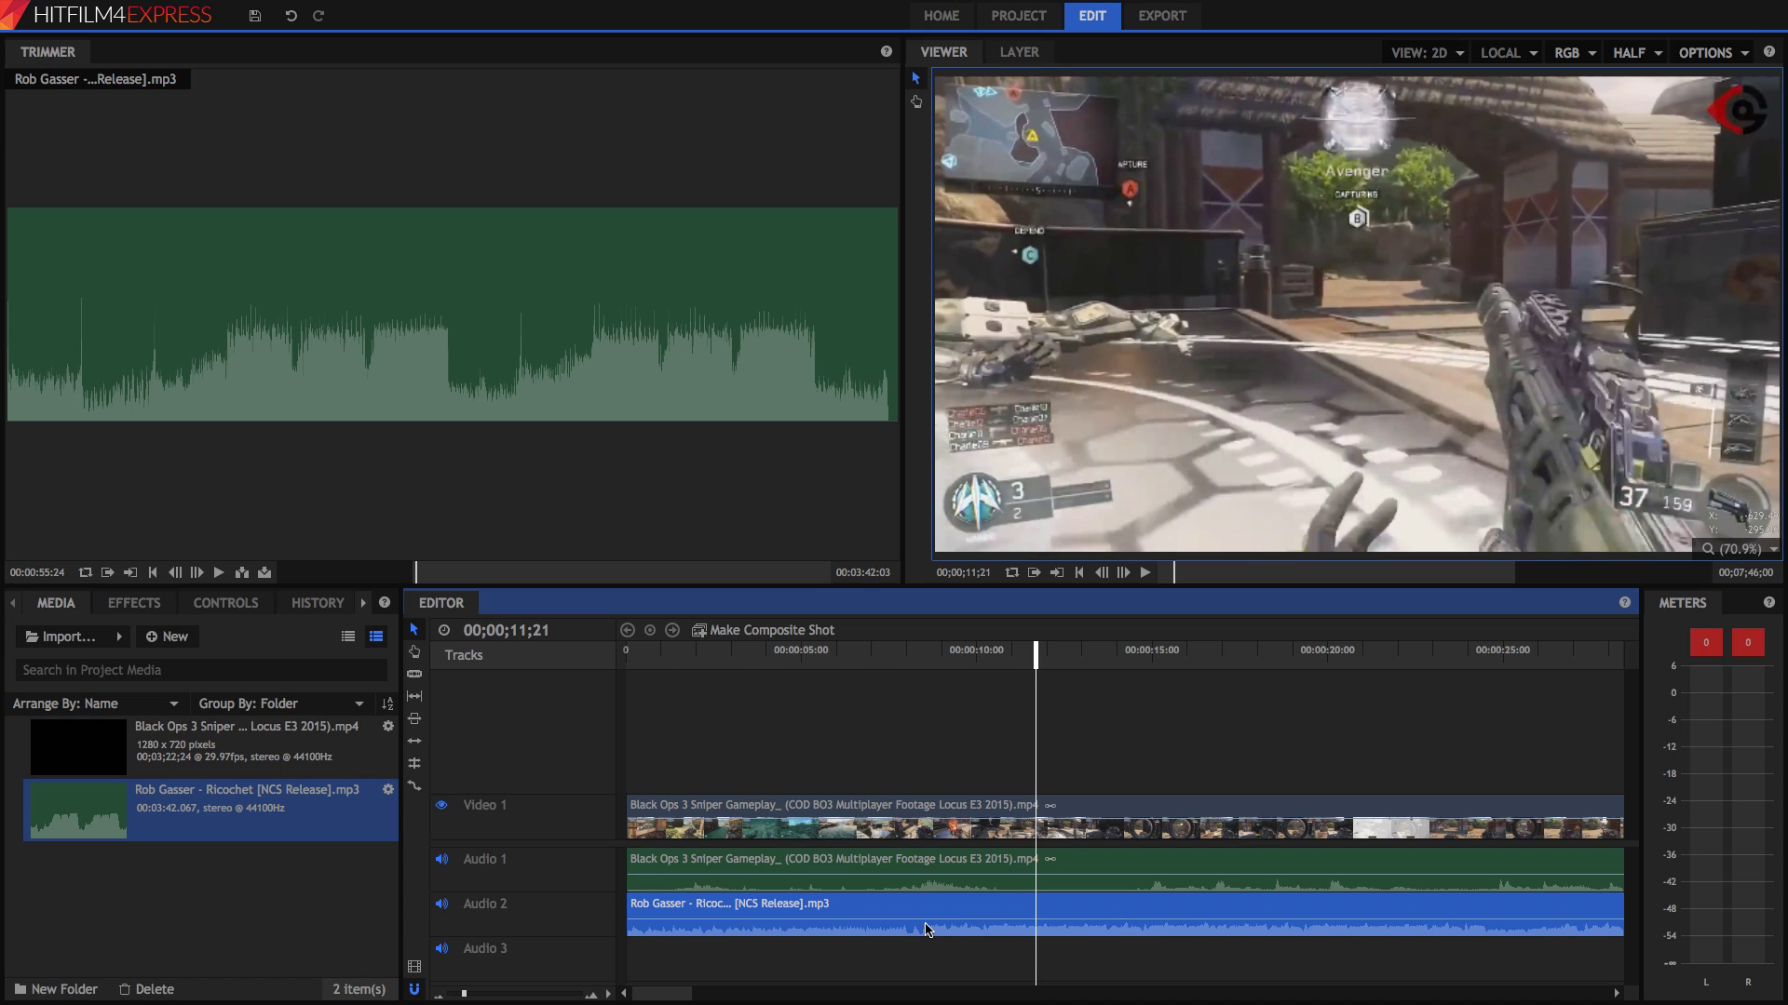
click(911, 651)
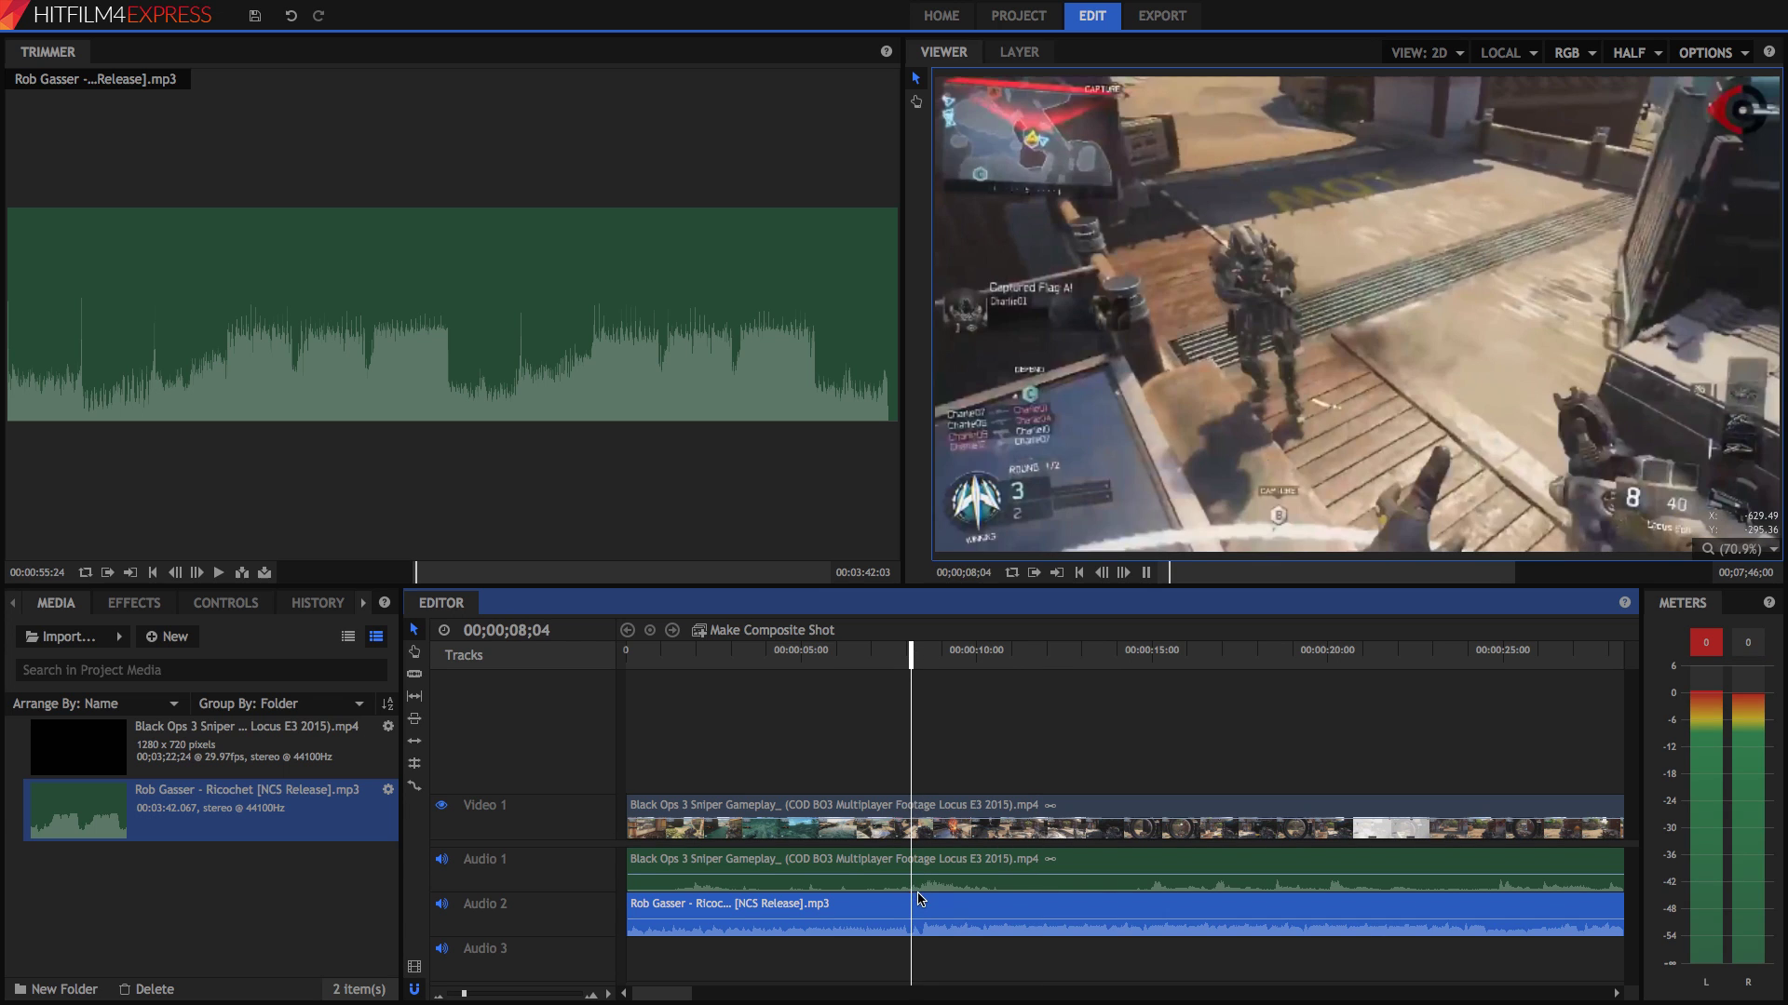
key(space)
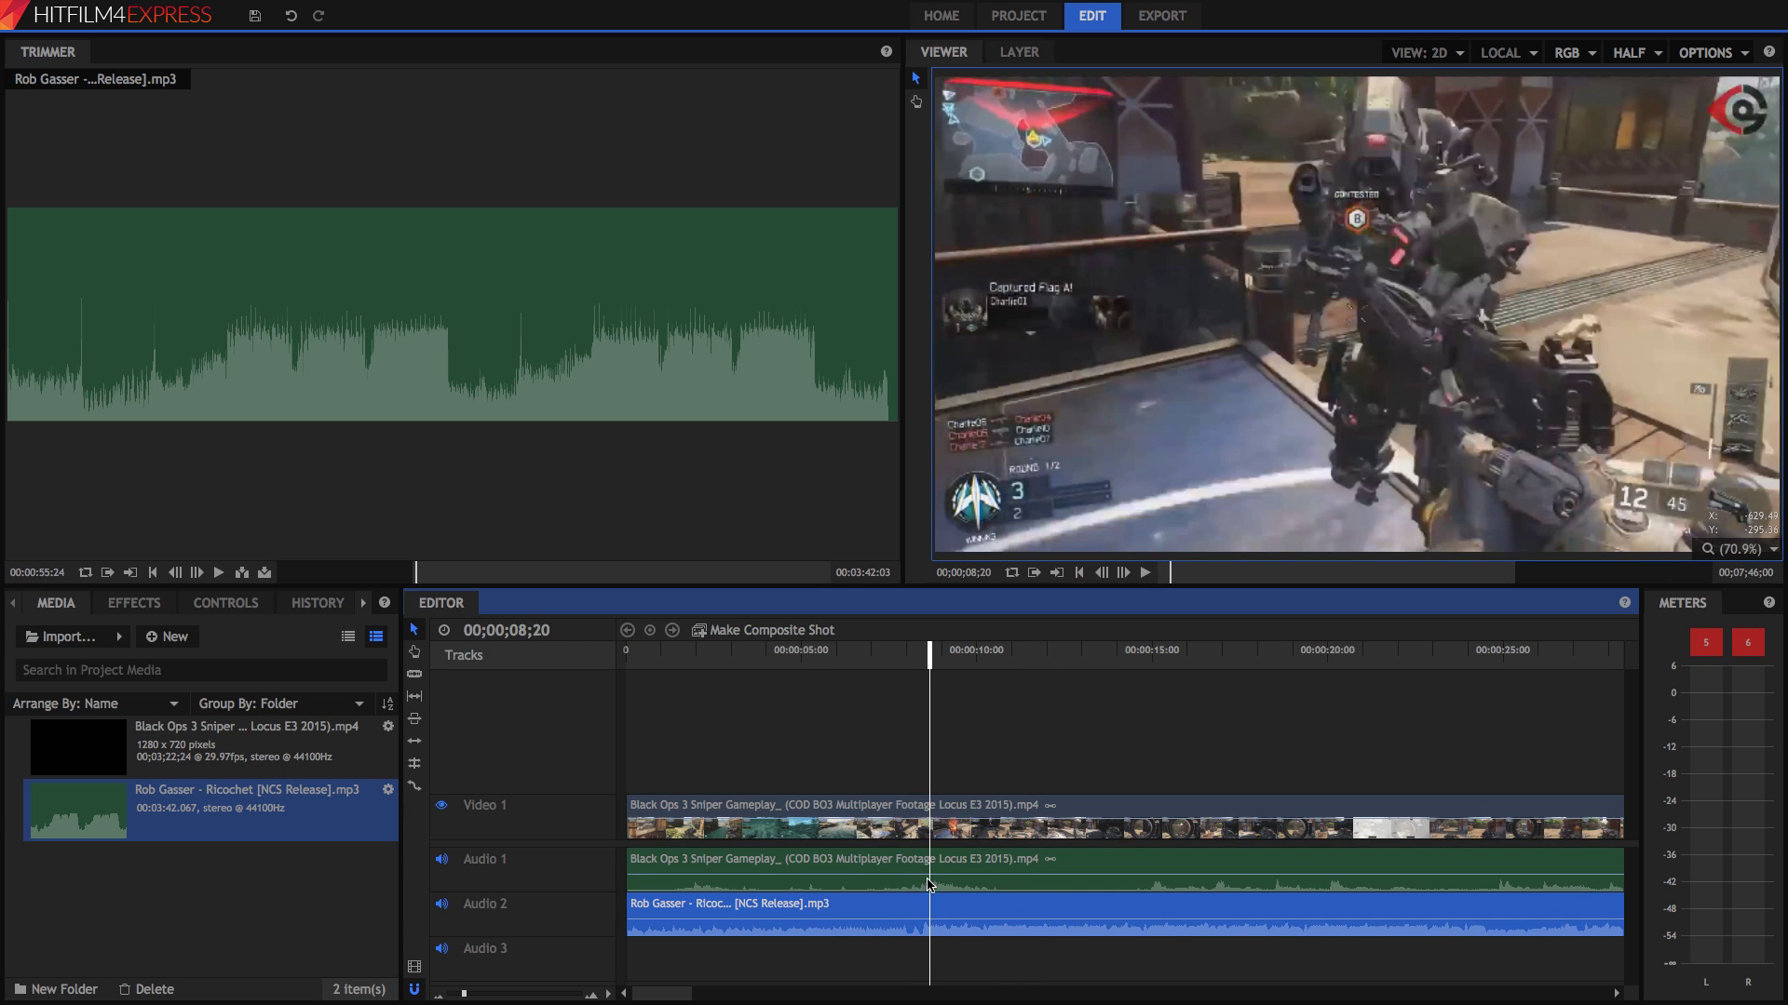
drag(910, 654, 933, 645)
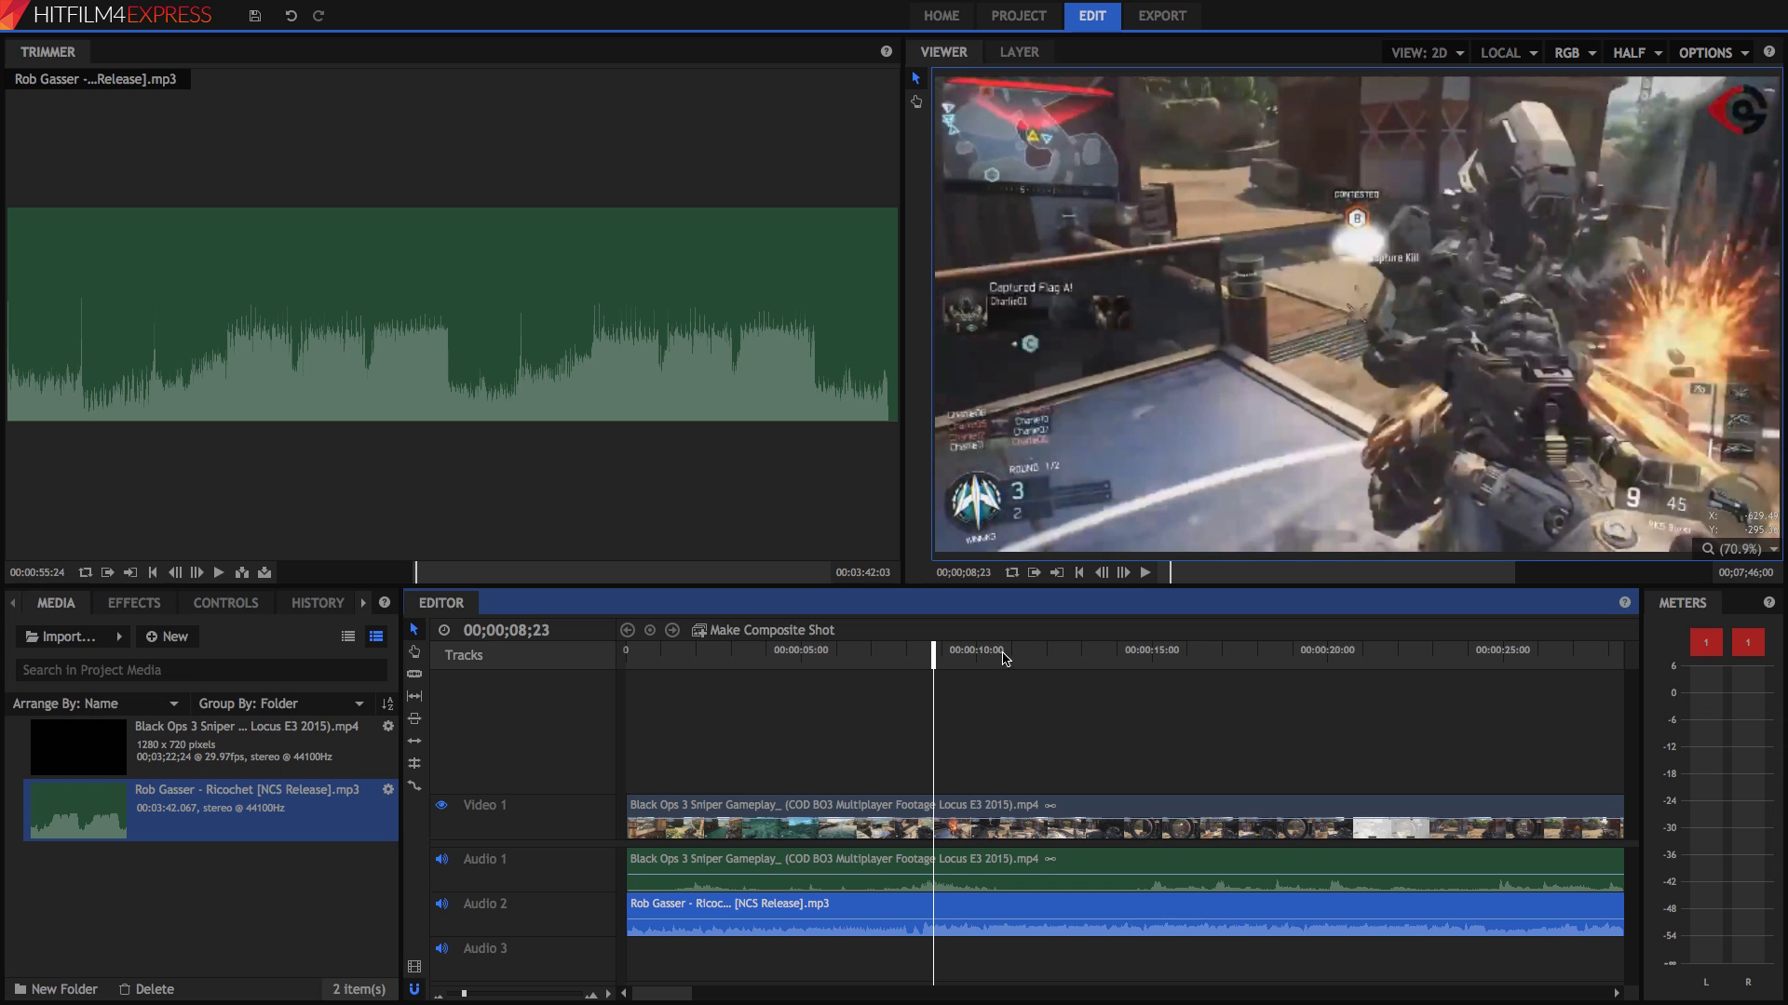
click(1146, 655)
- Step back to the gunshot and slice the gameplay clip at 00;00;14;24
drag(1145, 654, 1142, 654)
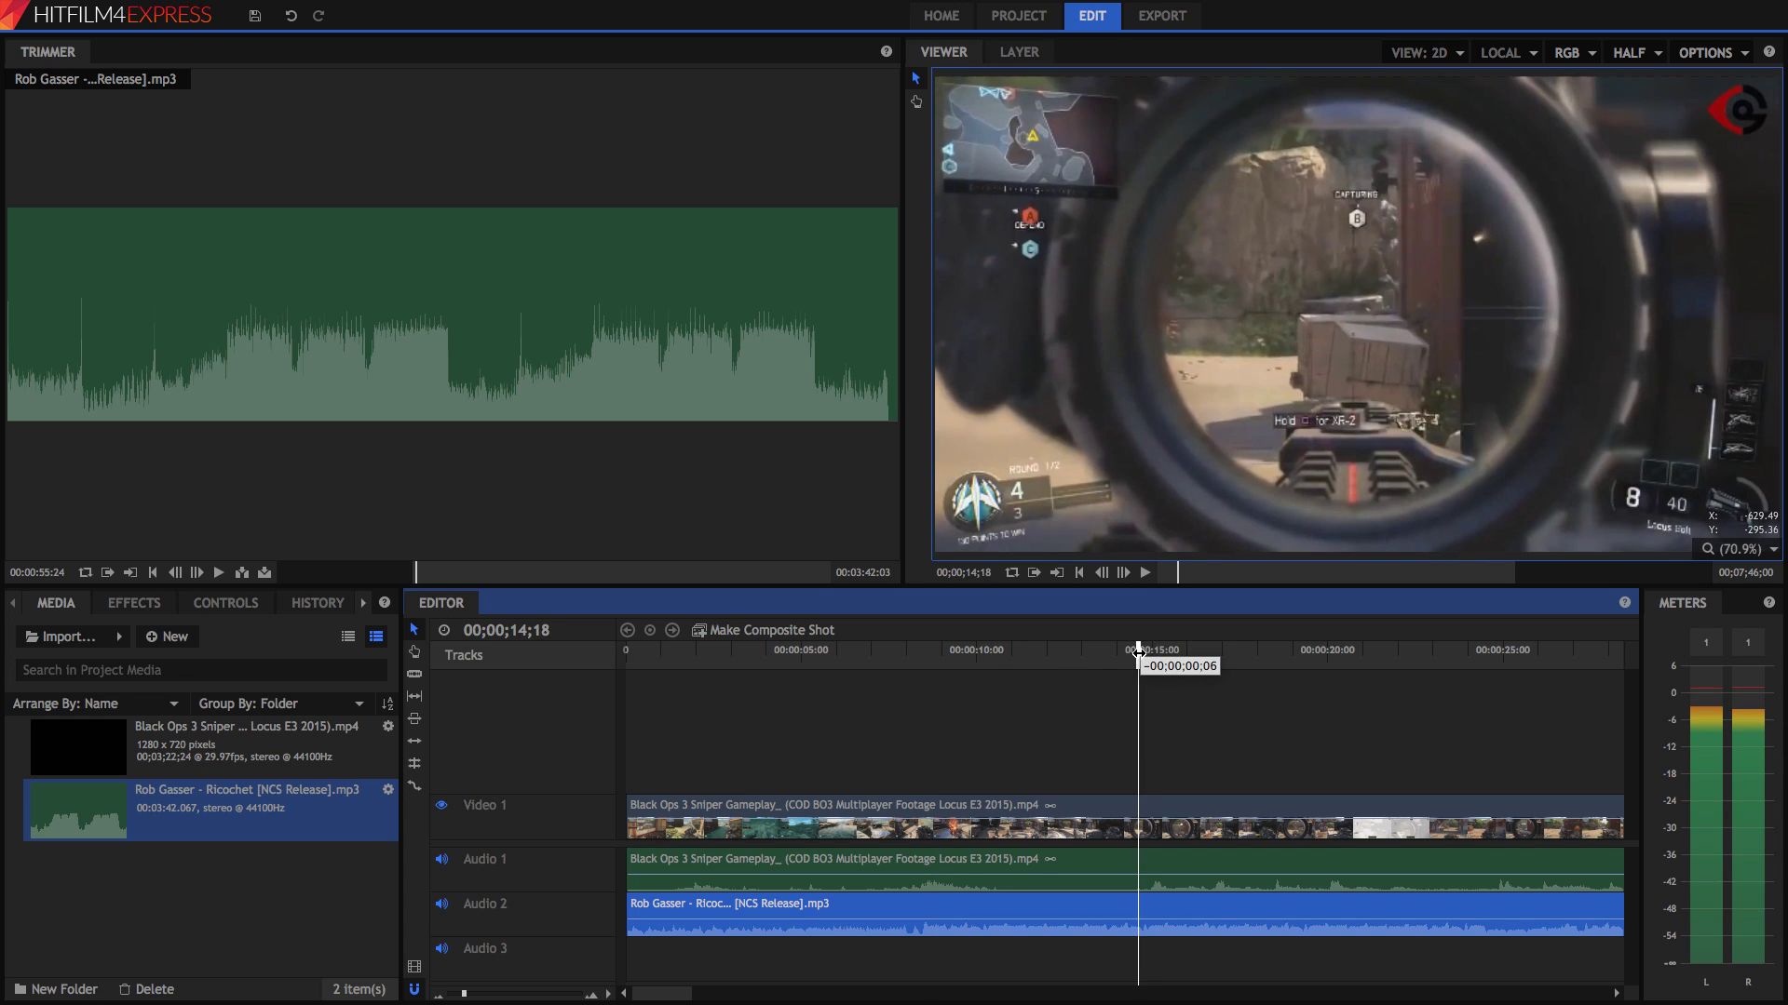
drag(1137, 649, 1153, 835)
click(1154, 886)
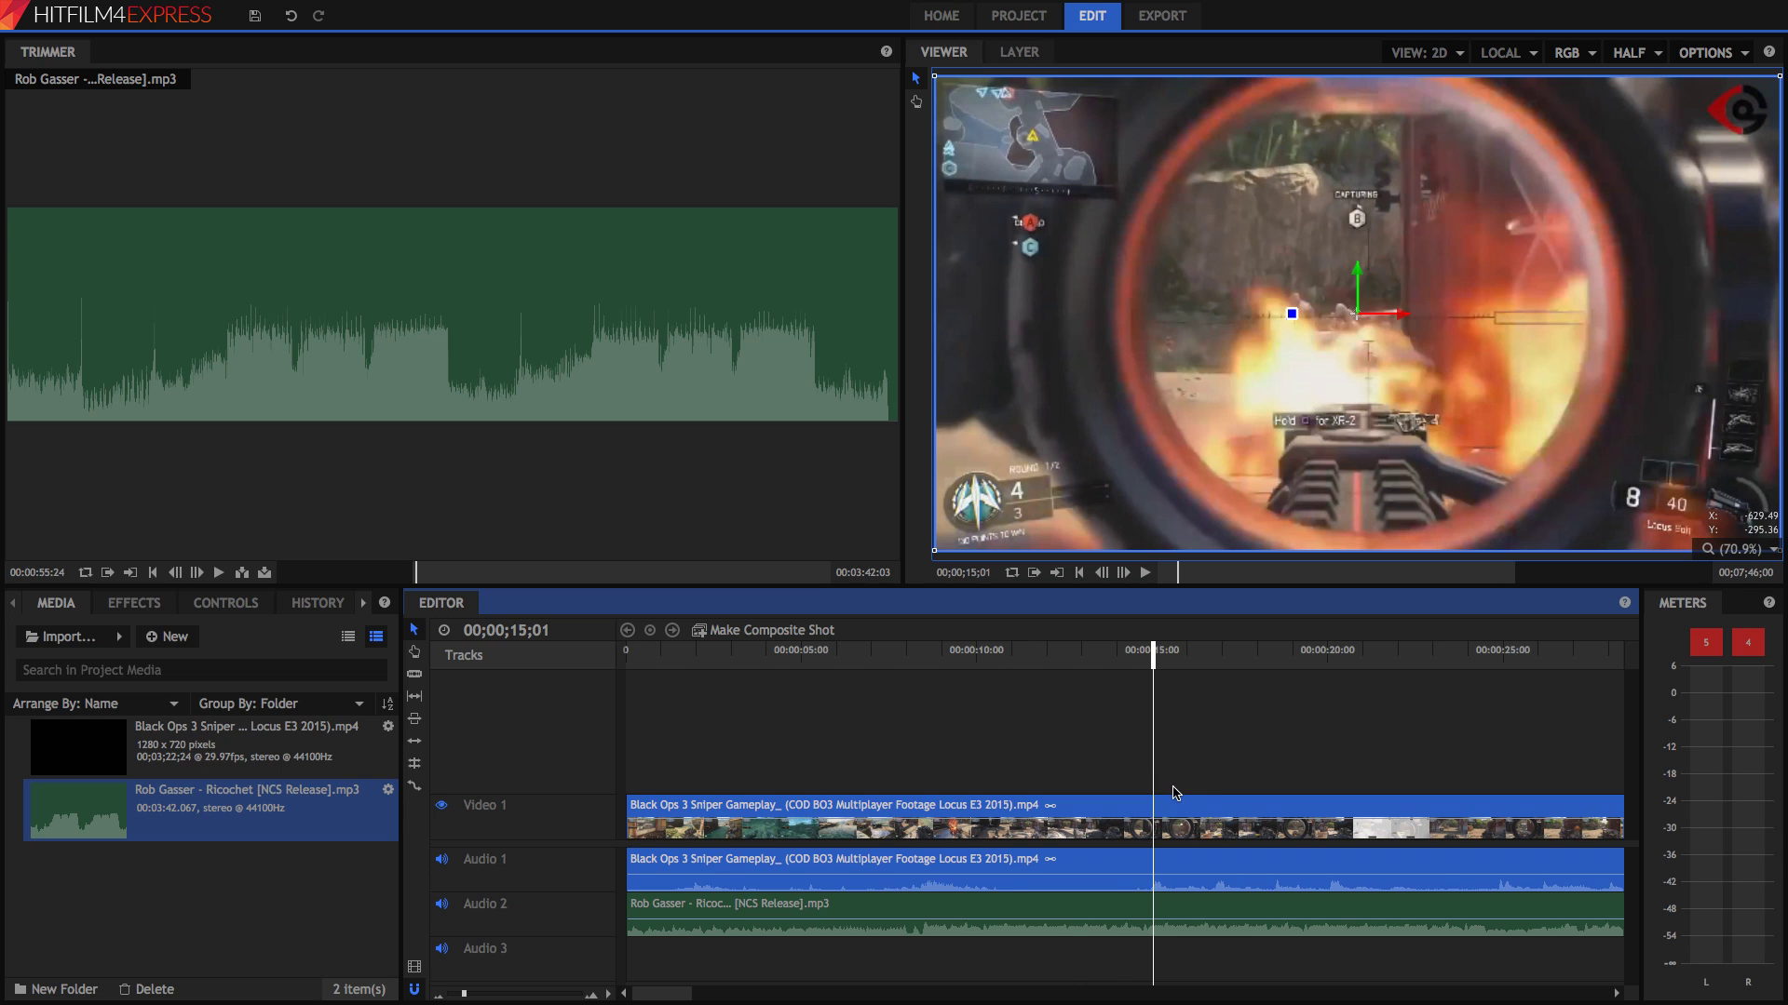
key(Left)
key(Left)
key(Left)
key(Left)
key(Left)
key(Left)
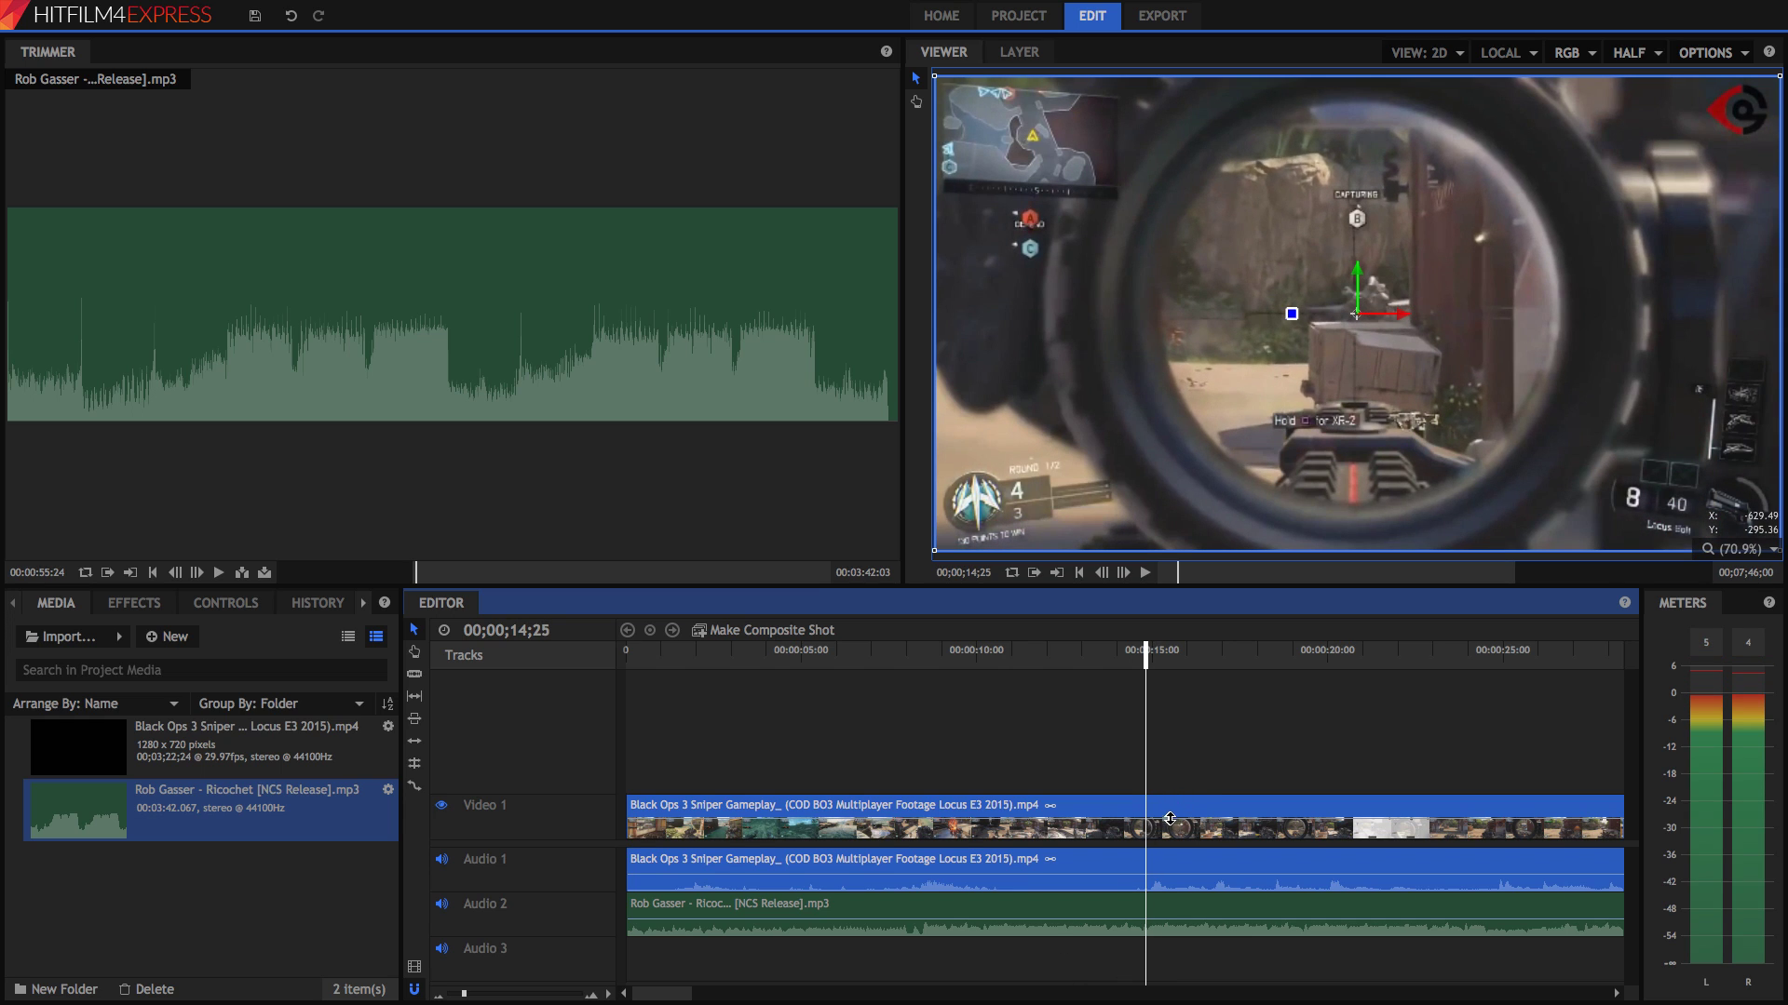
key(Left)
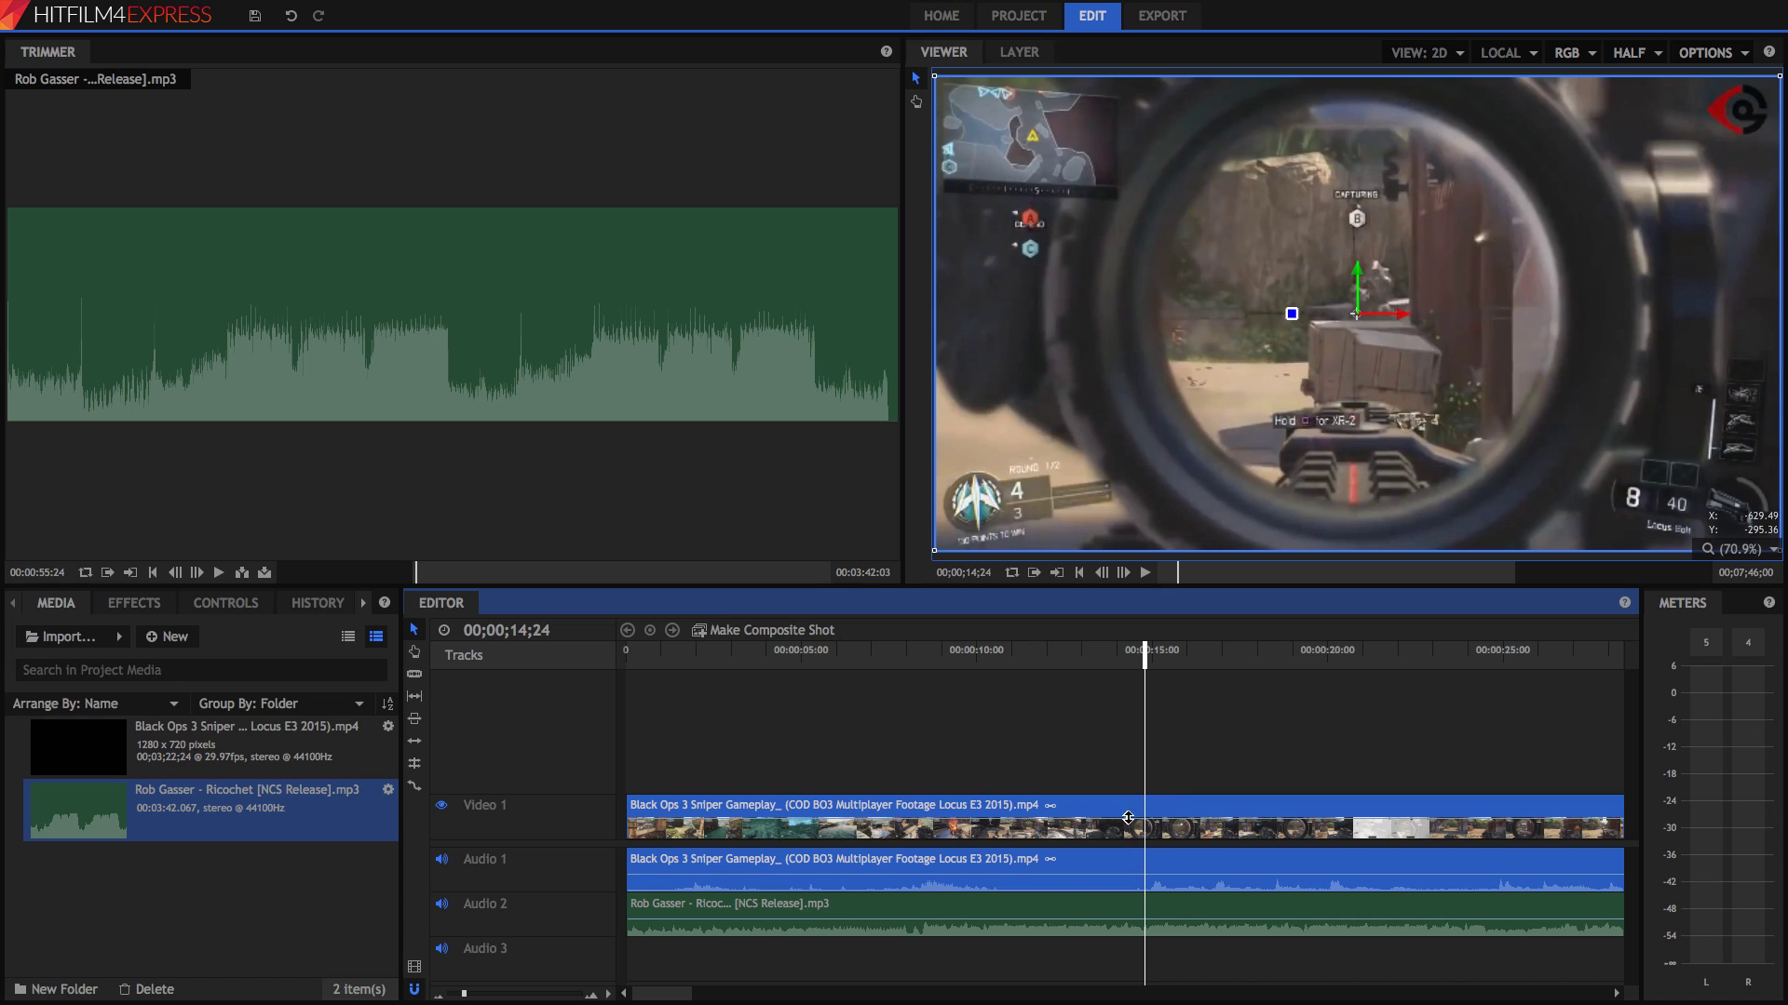
click(414, 674)
click(1147, 812)
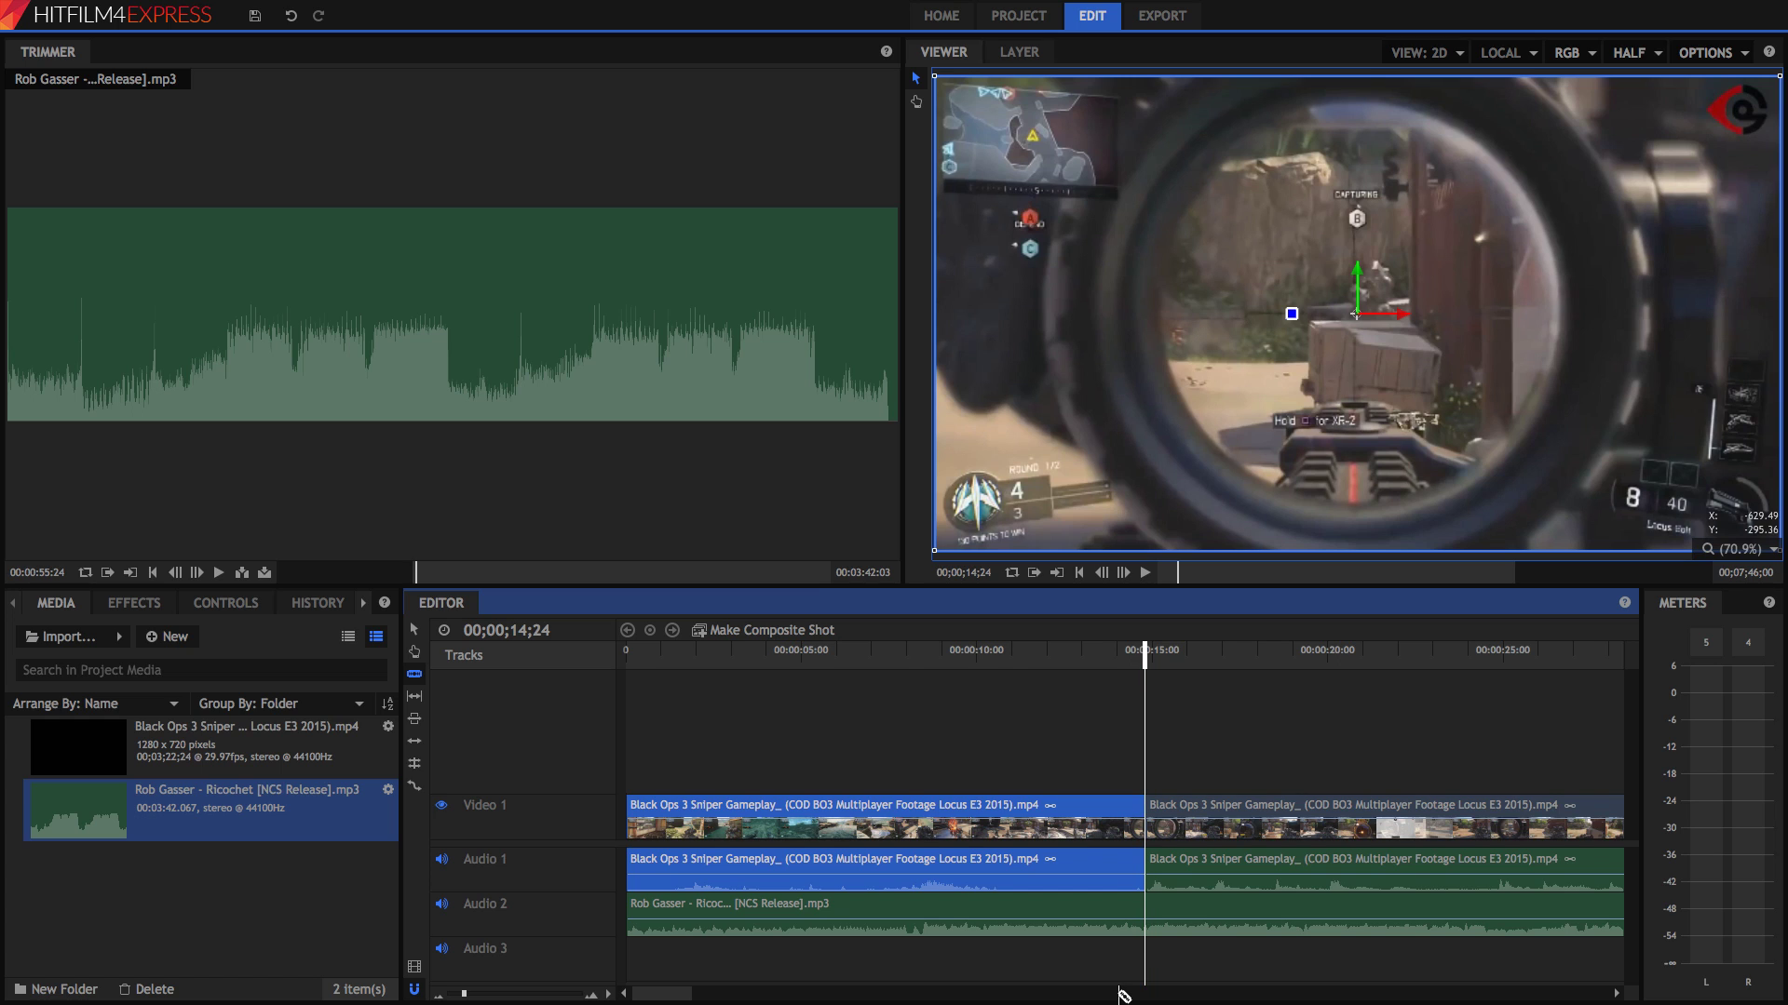
- Play from about 8;03 and slice the gameplay clip again at 00;00;09;18
click(910, 665)
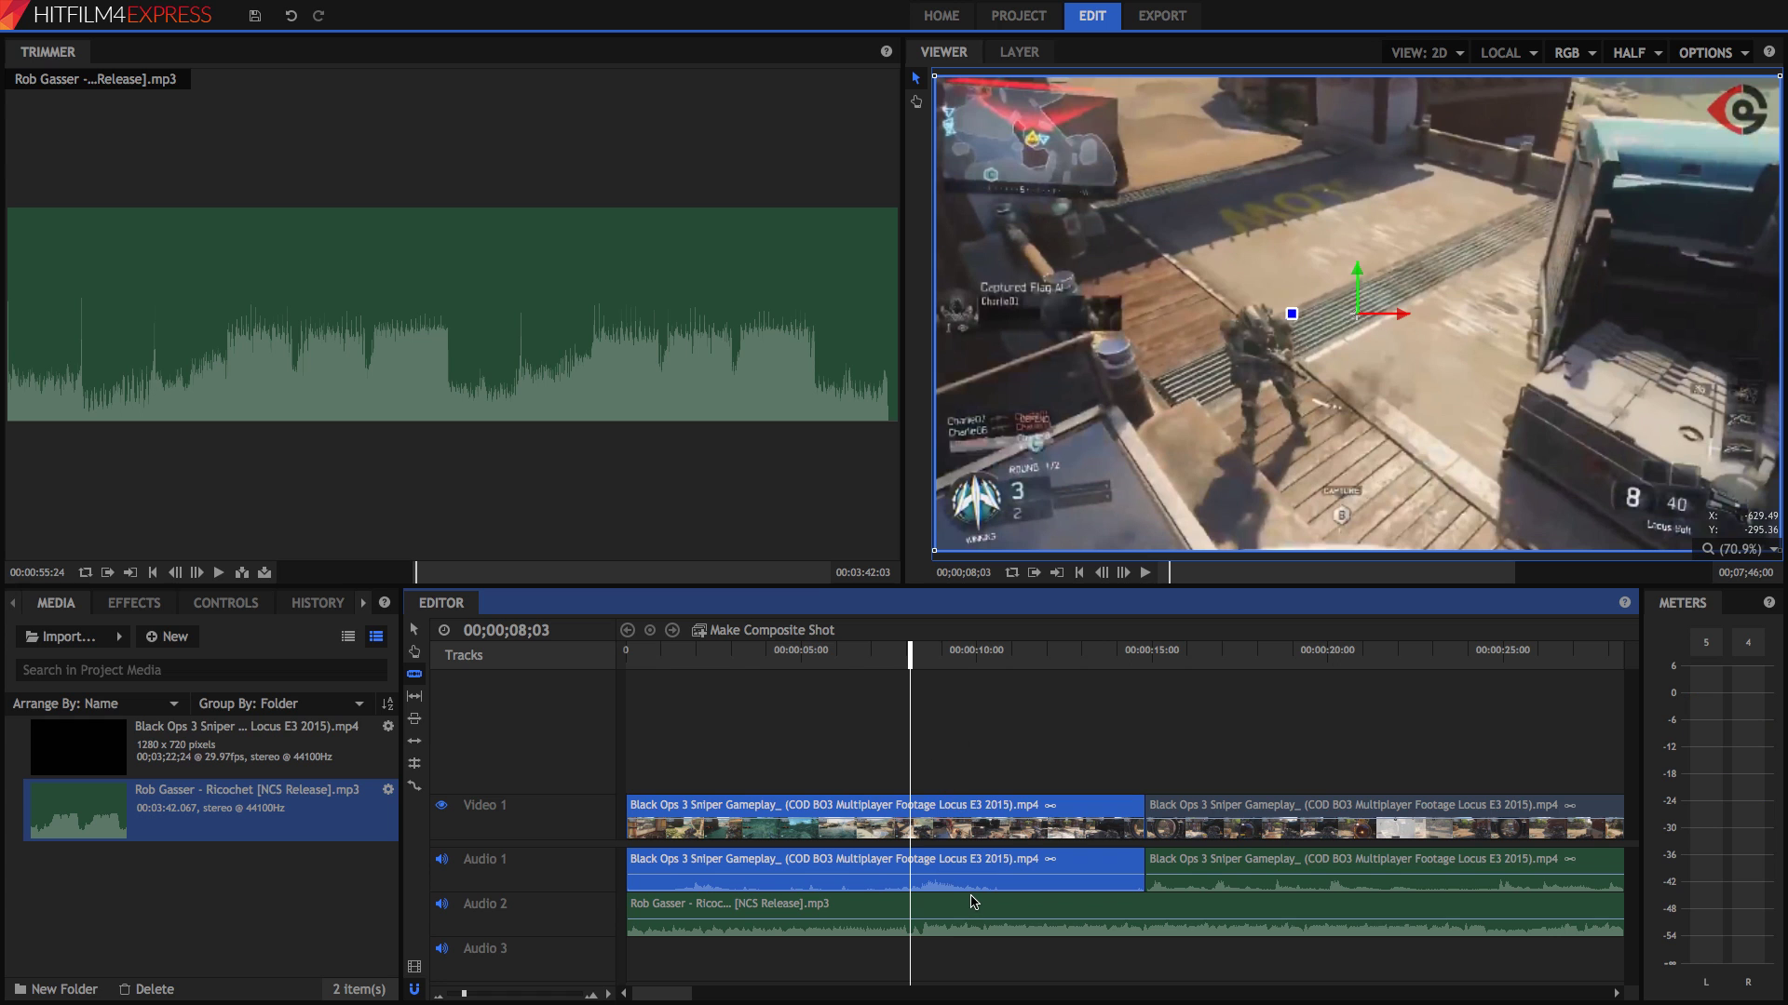
key(space)
key(space)
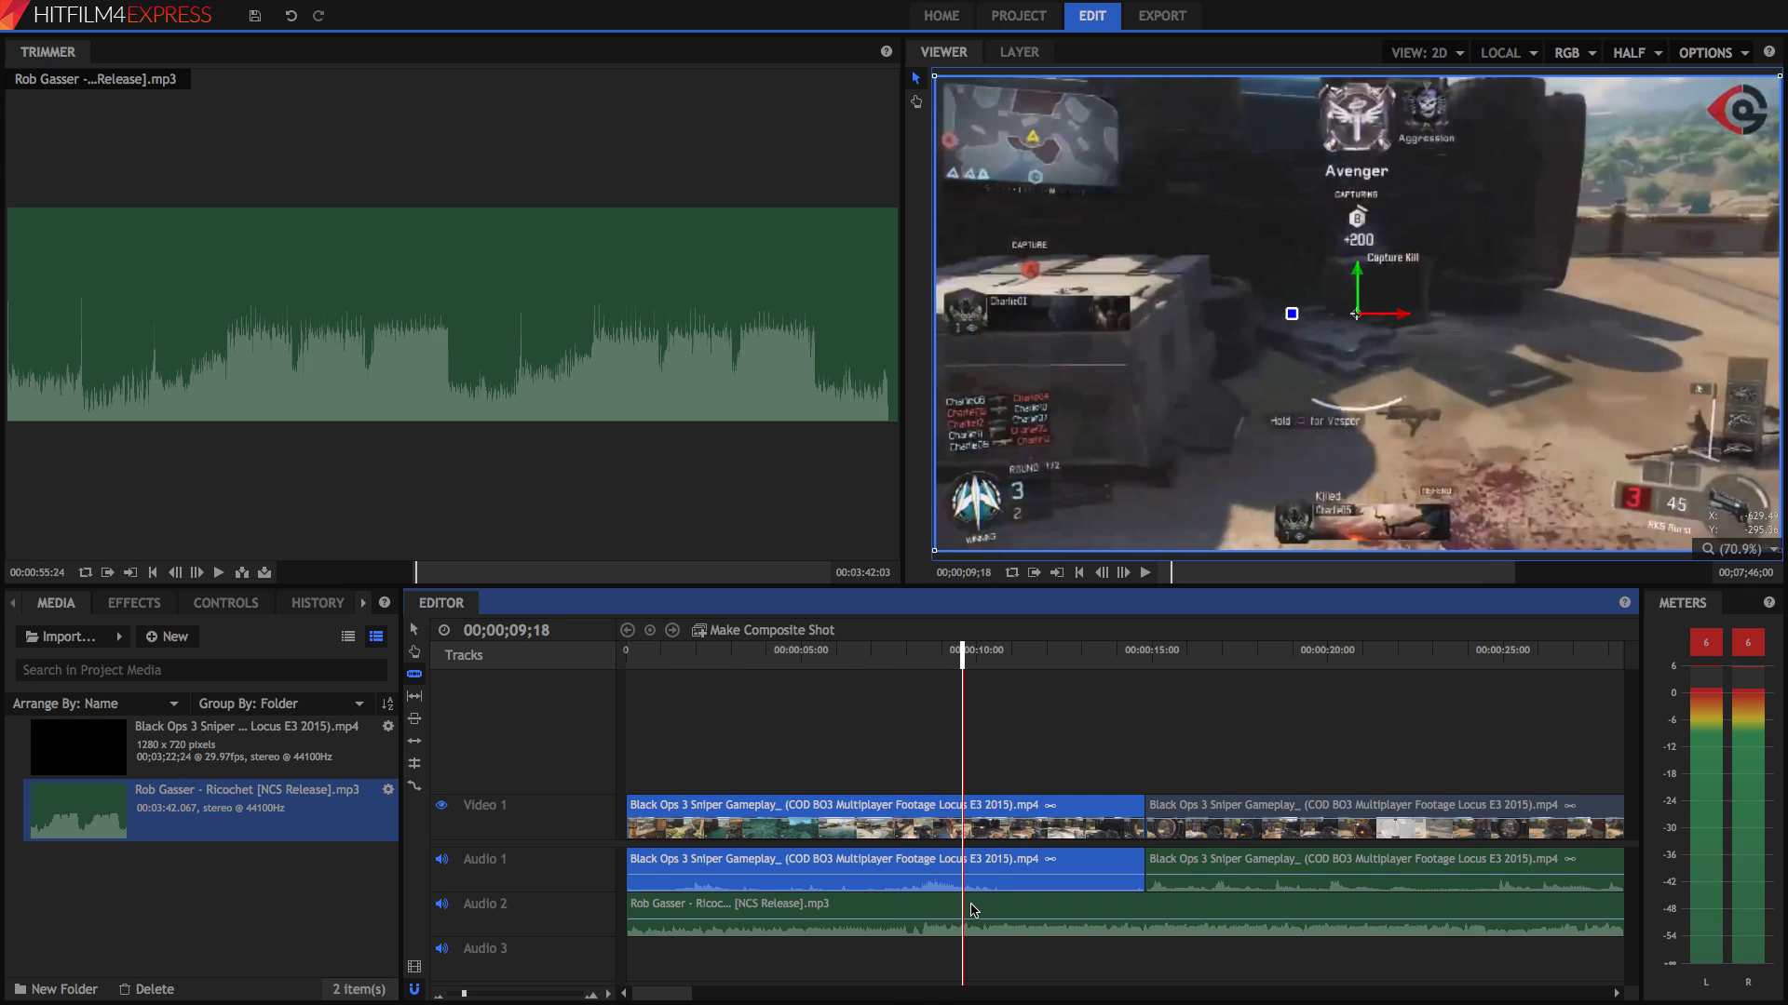
click(968, 824)
- Return to the Selection tool, replay the cuts from 8;04, and zoom to roughly 8–18 seconds
key(v)
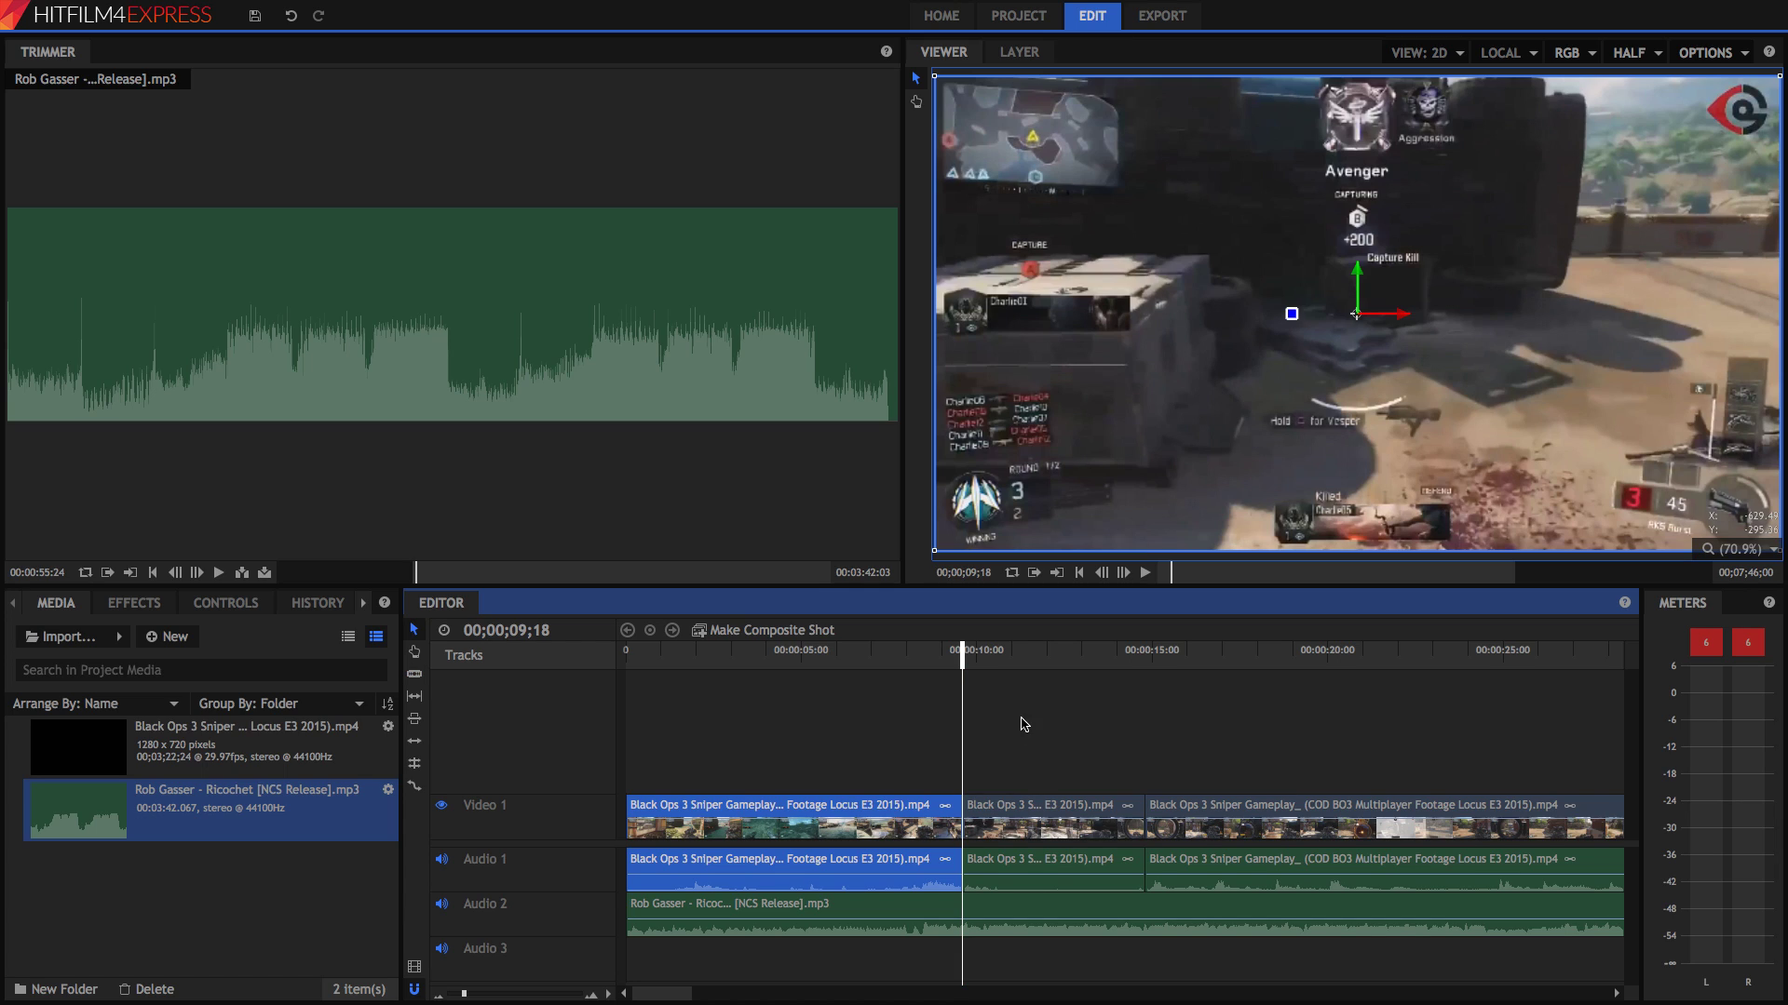
key(space)
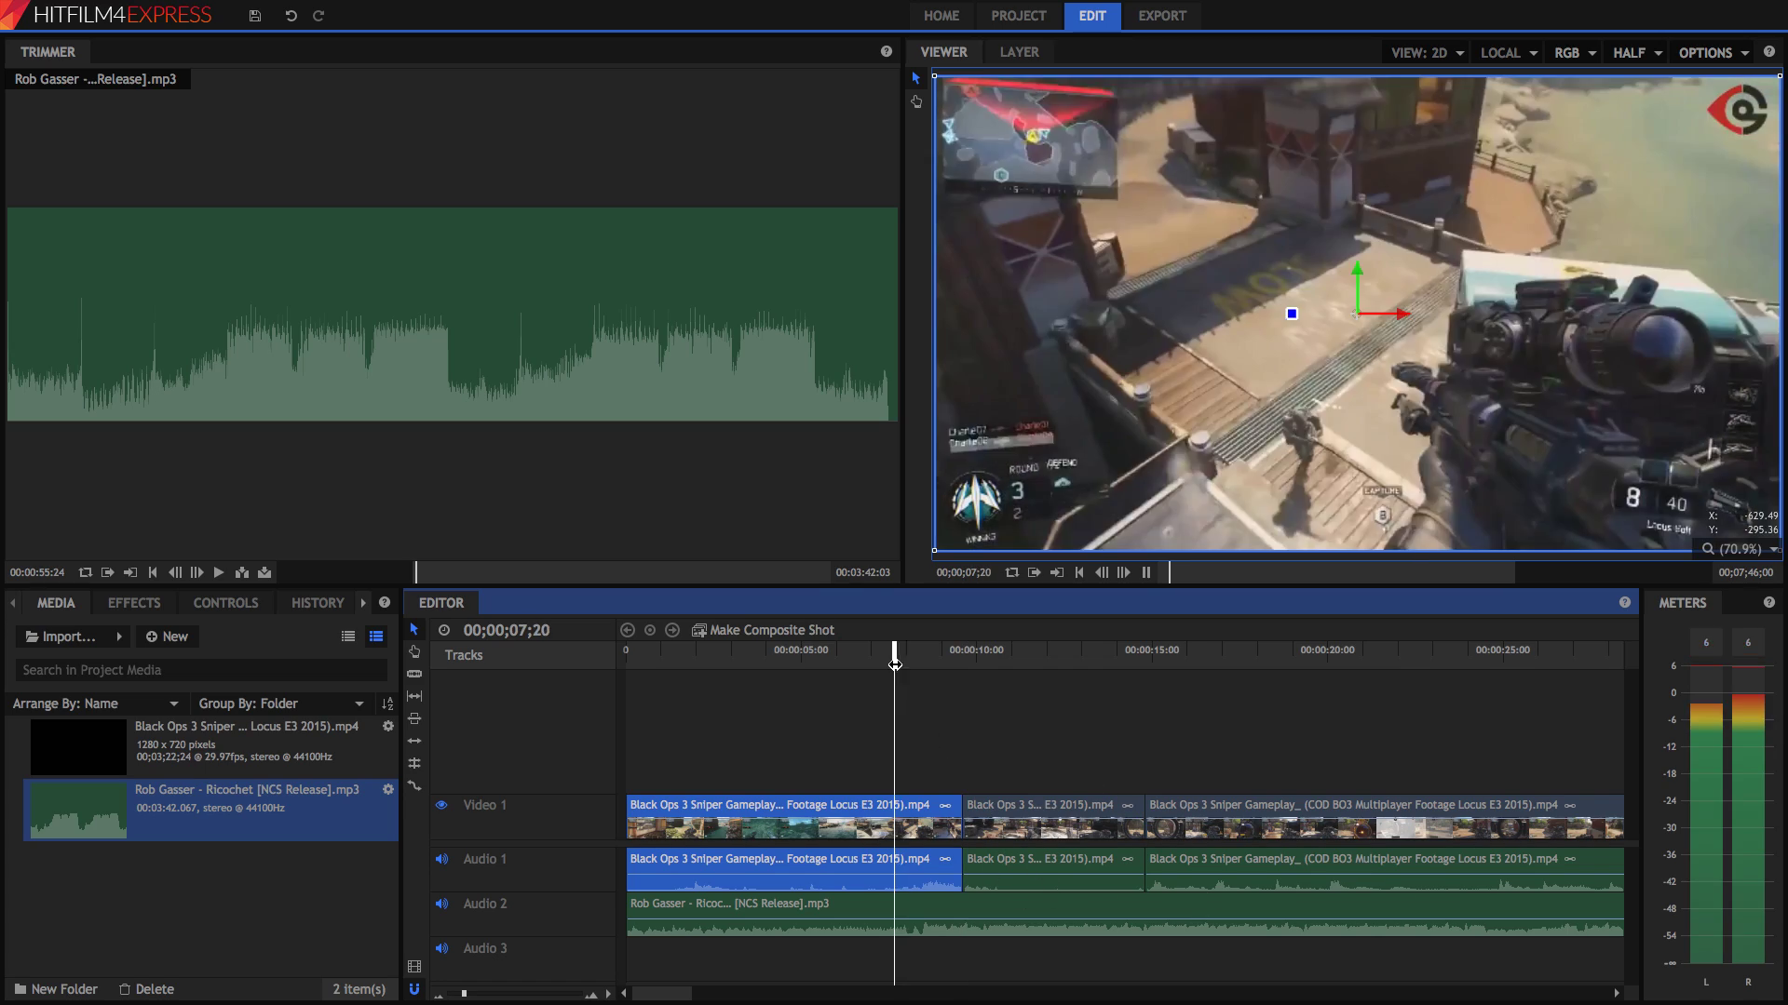
click(892, 656)
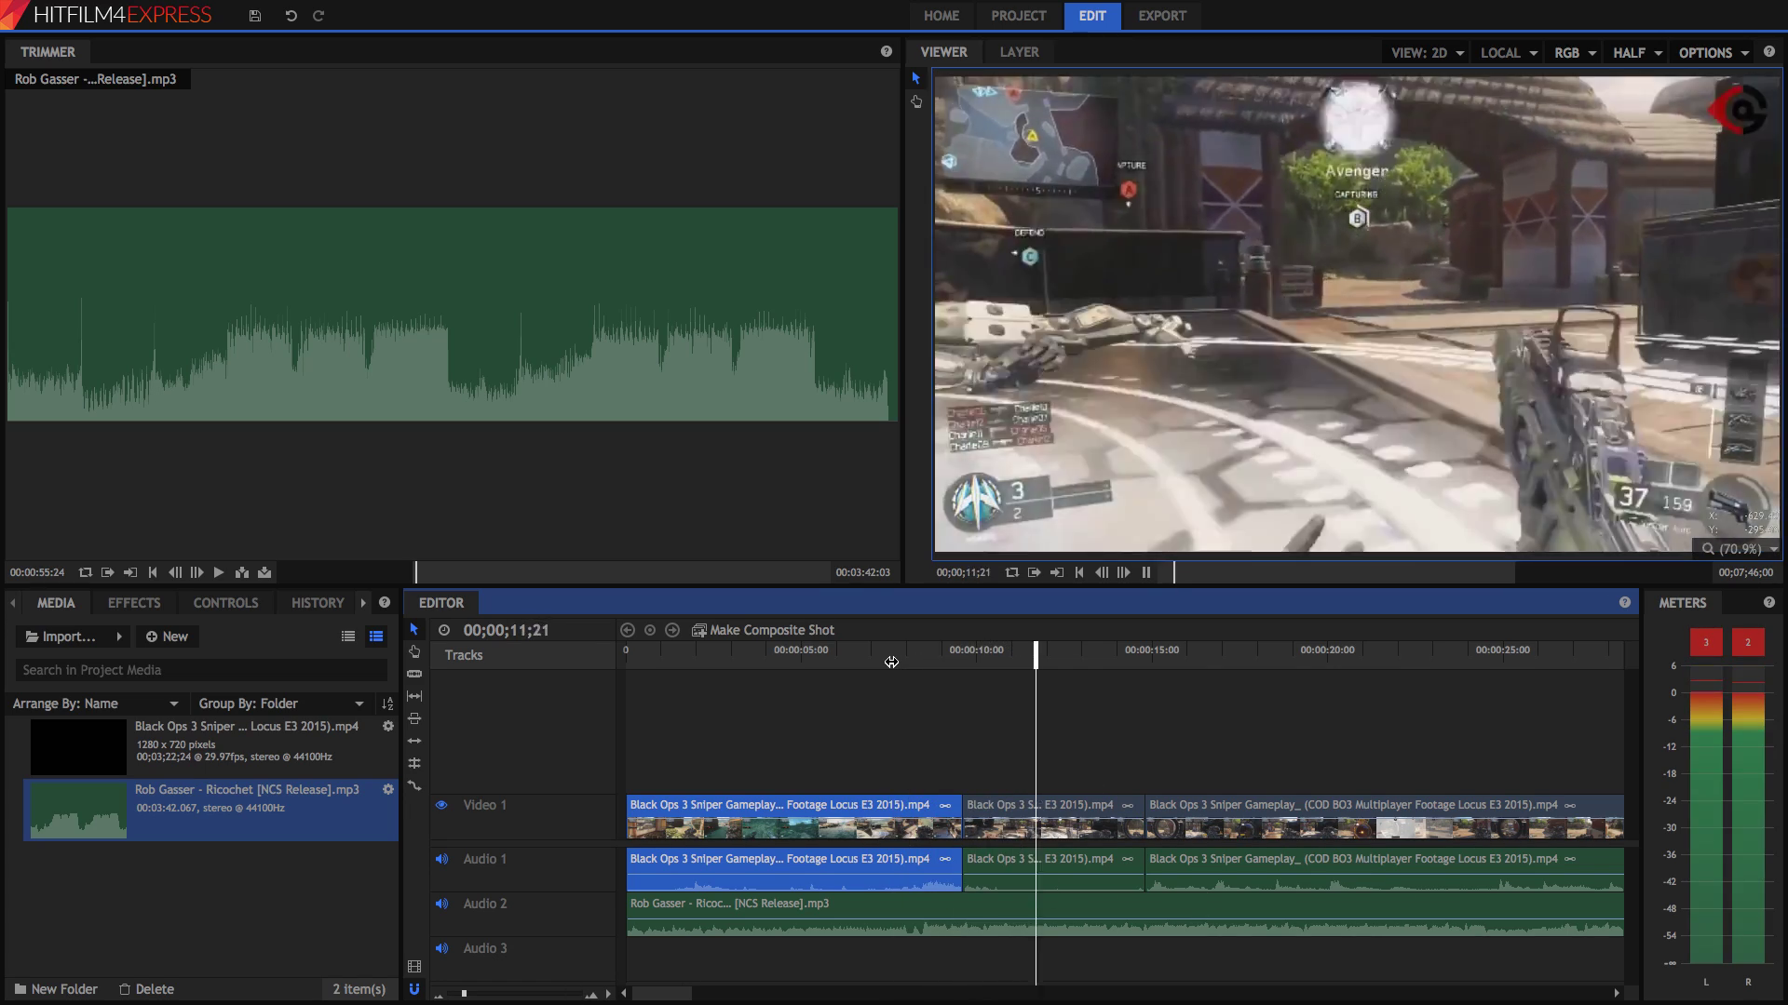
click(898, 656)
click(910, 654)
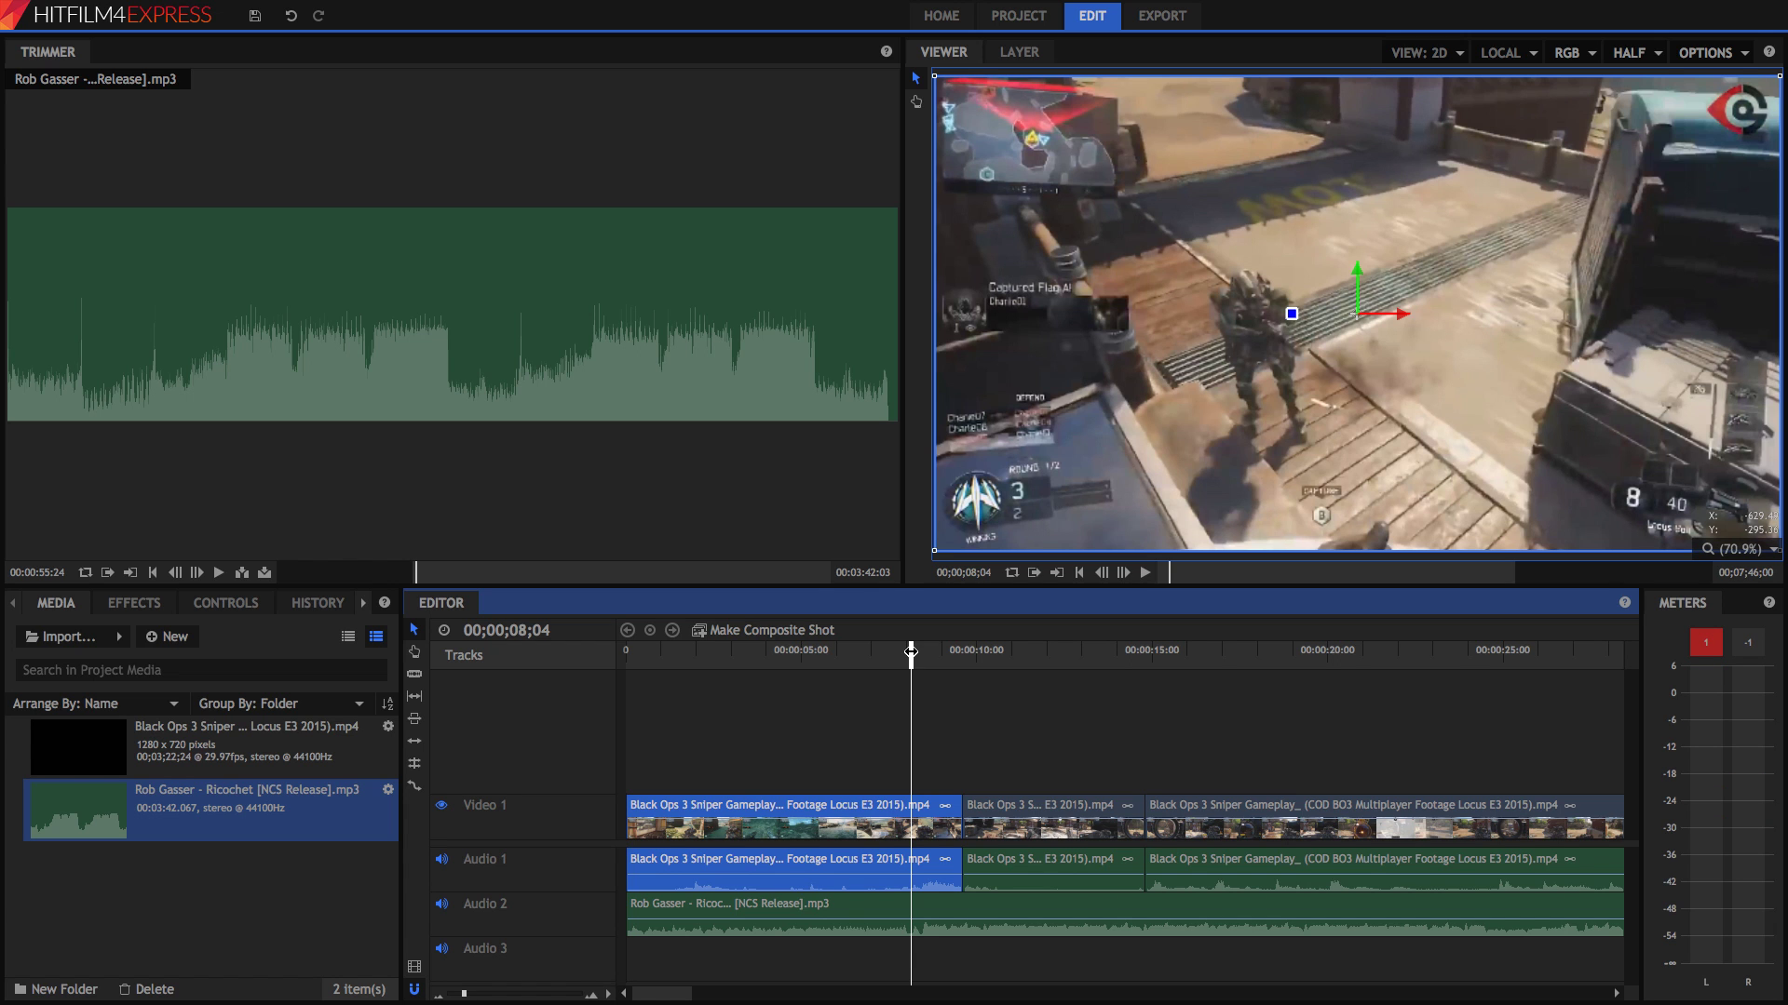
key(space)
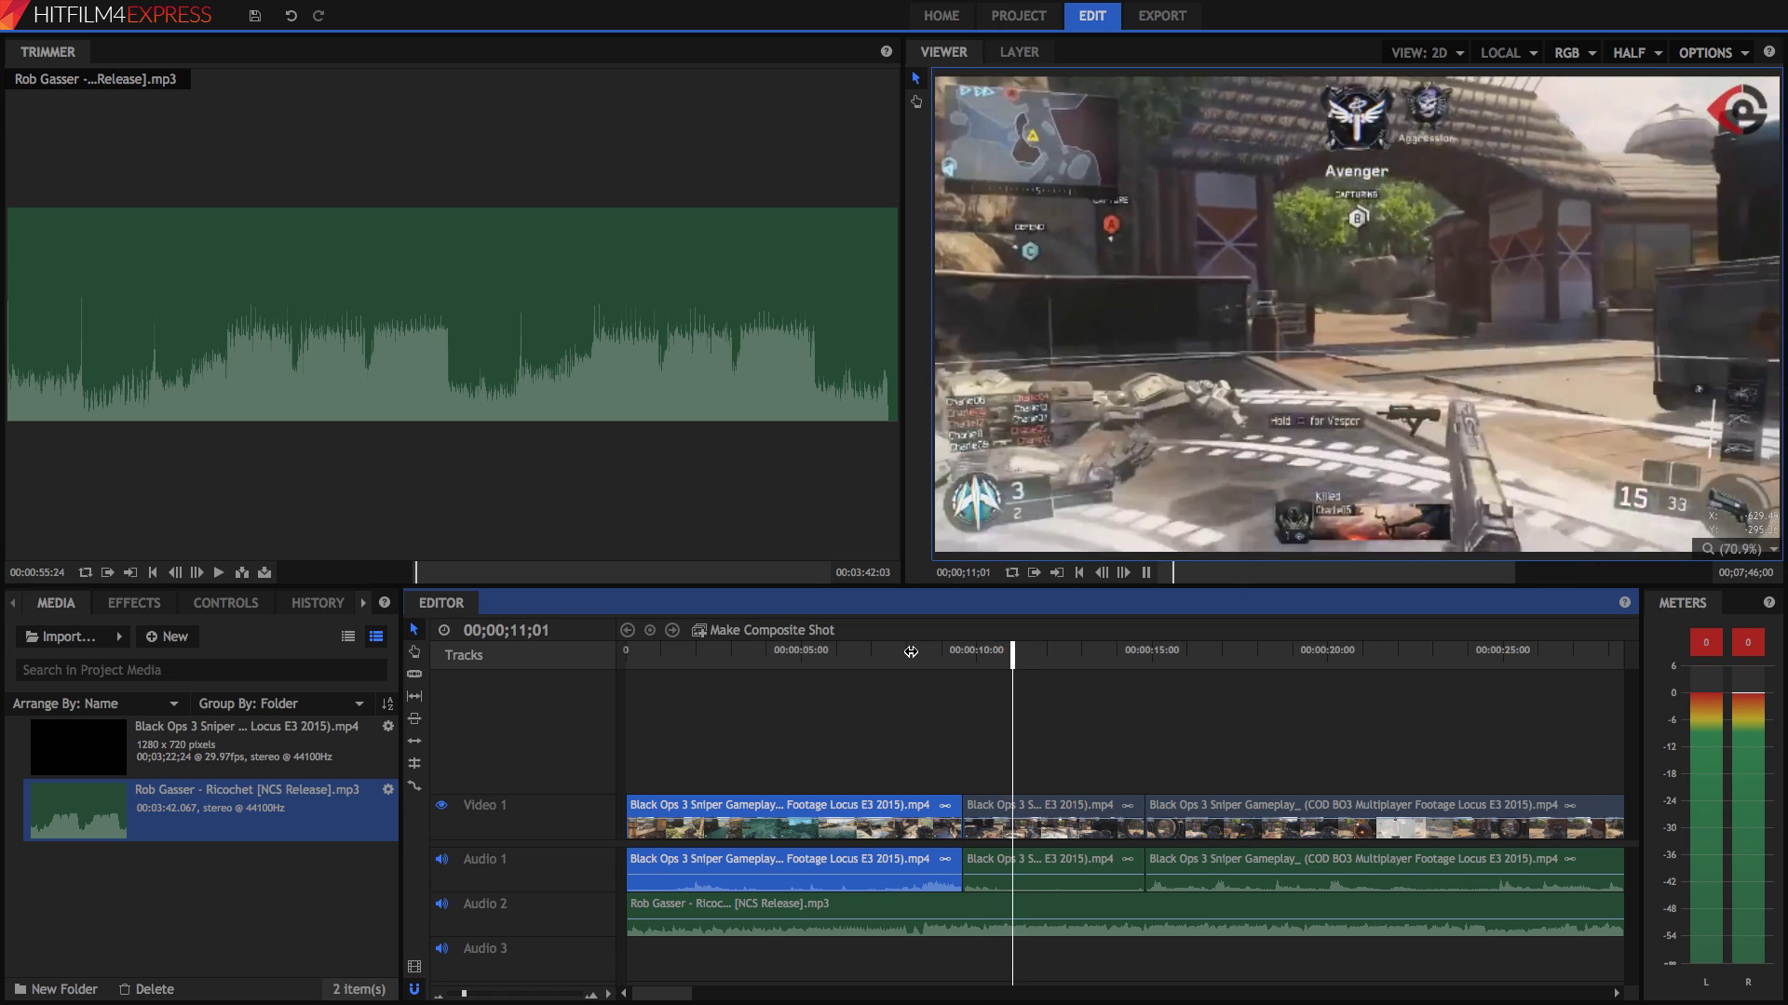
key(space)
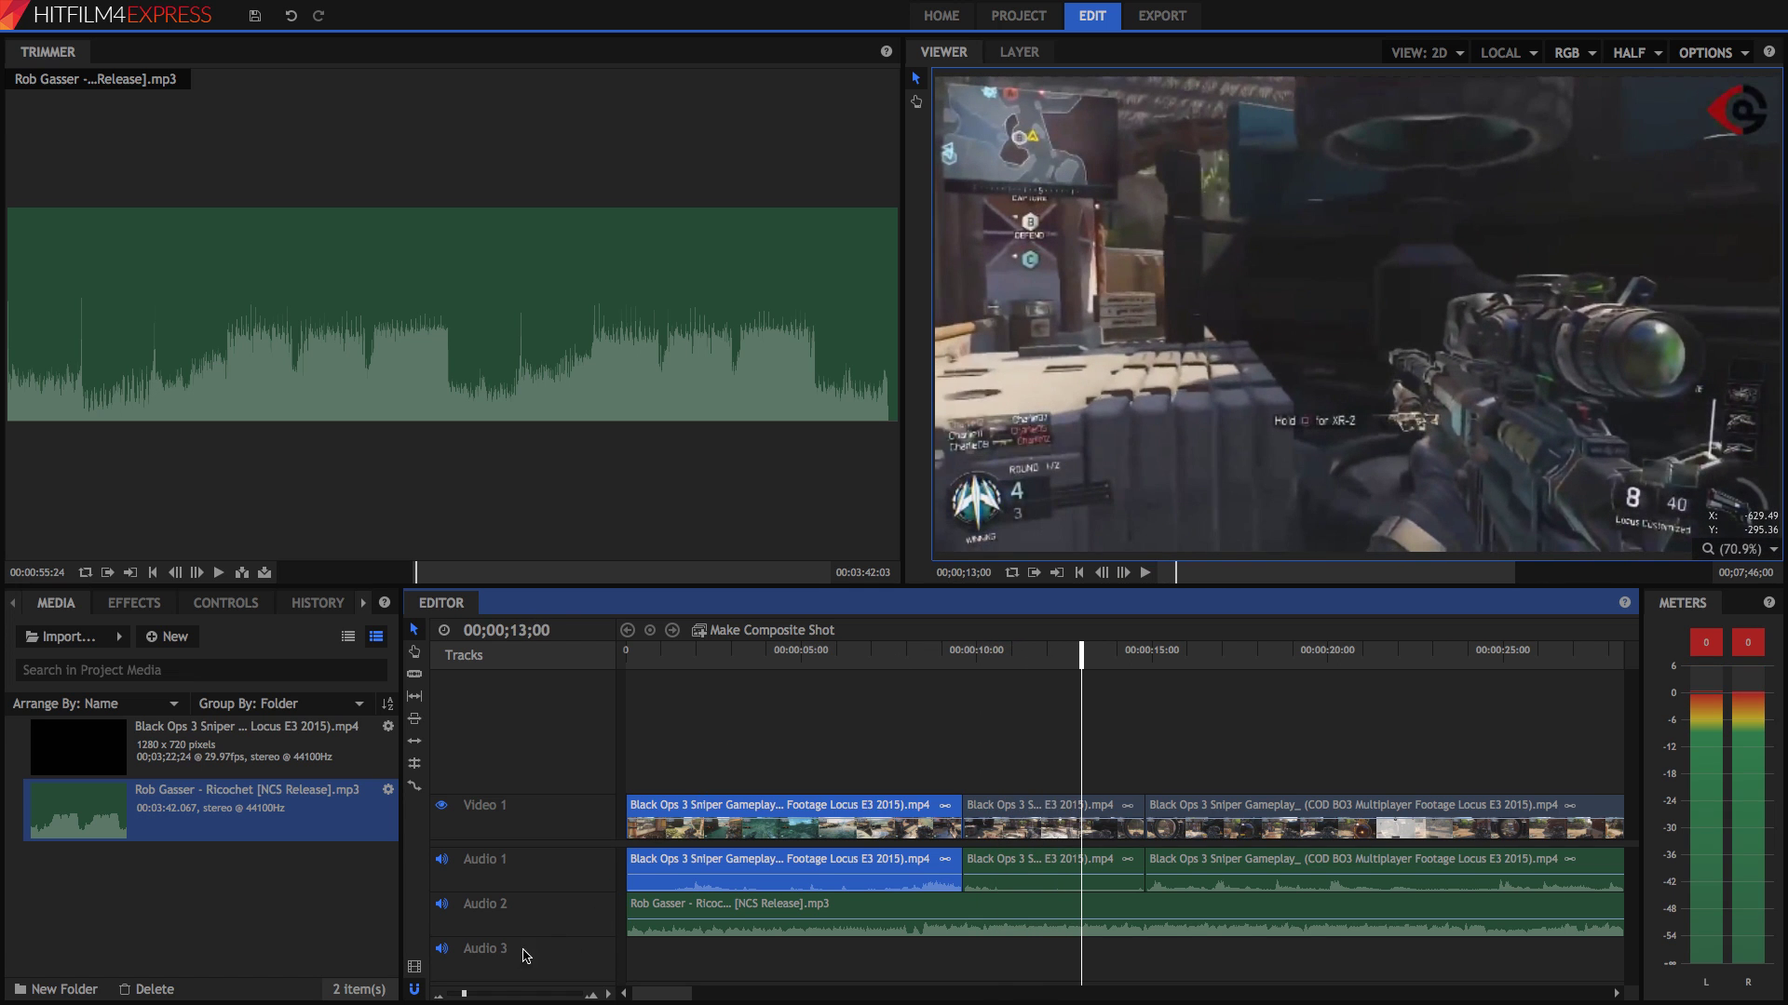
drag(464, 993, 473, 995)
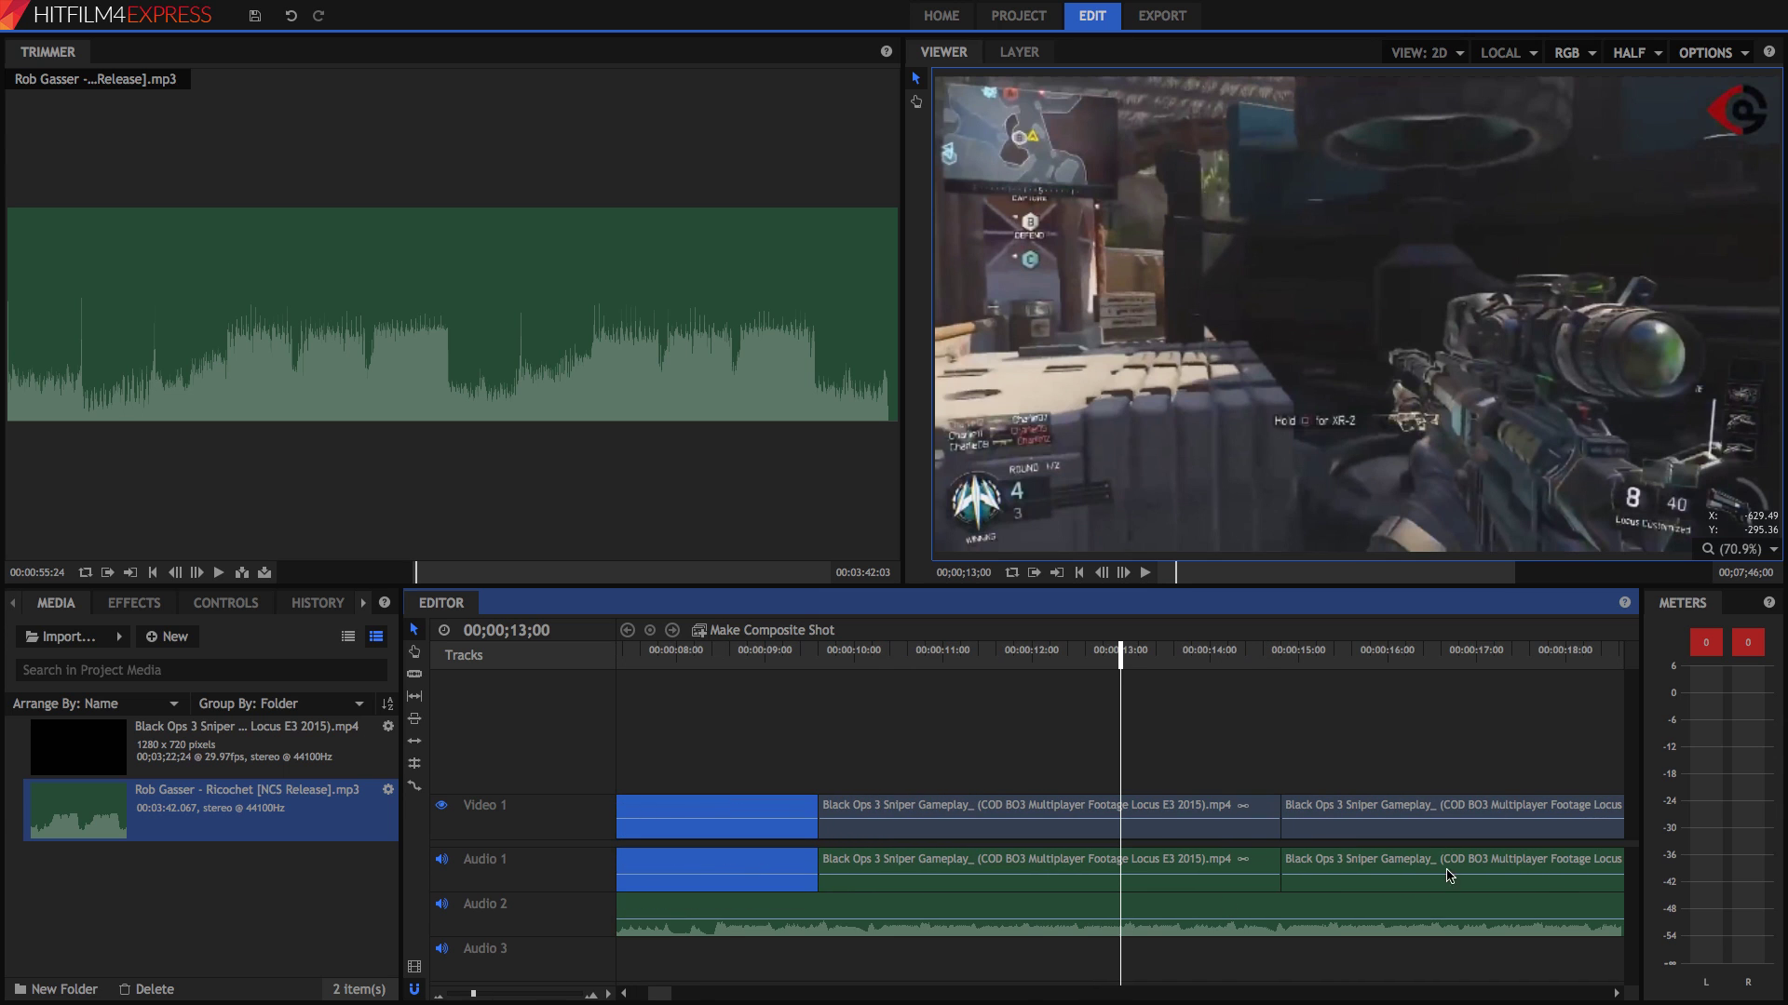
drag(1133, 905, 1126, 933)
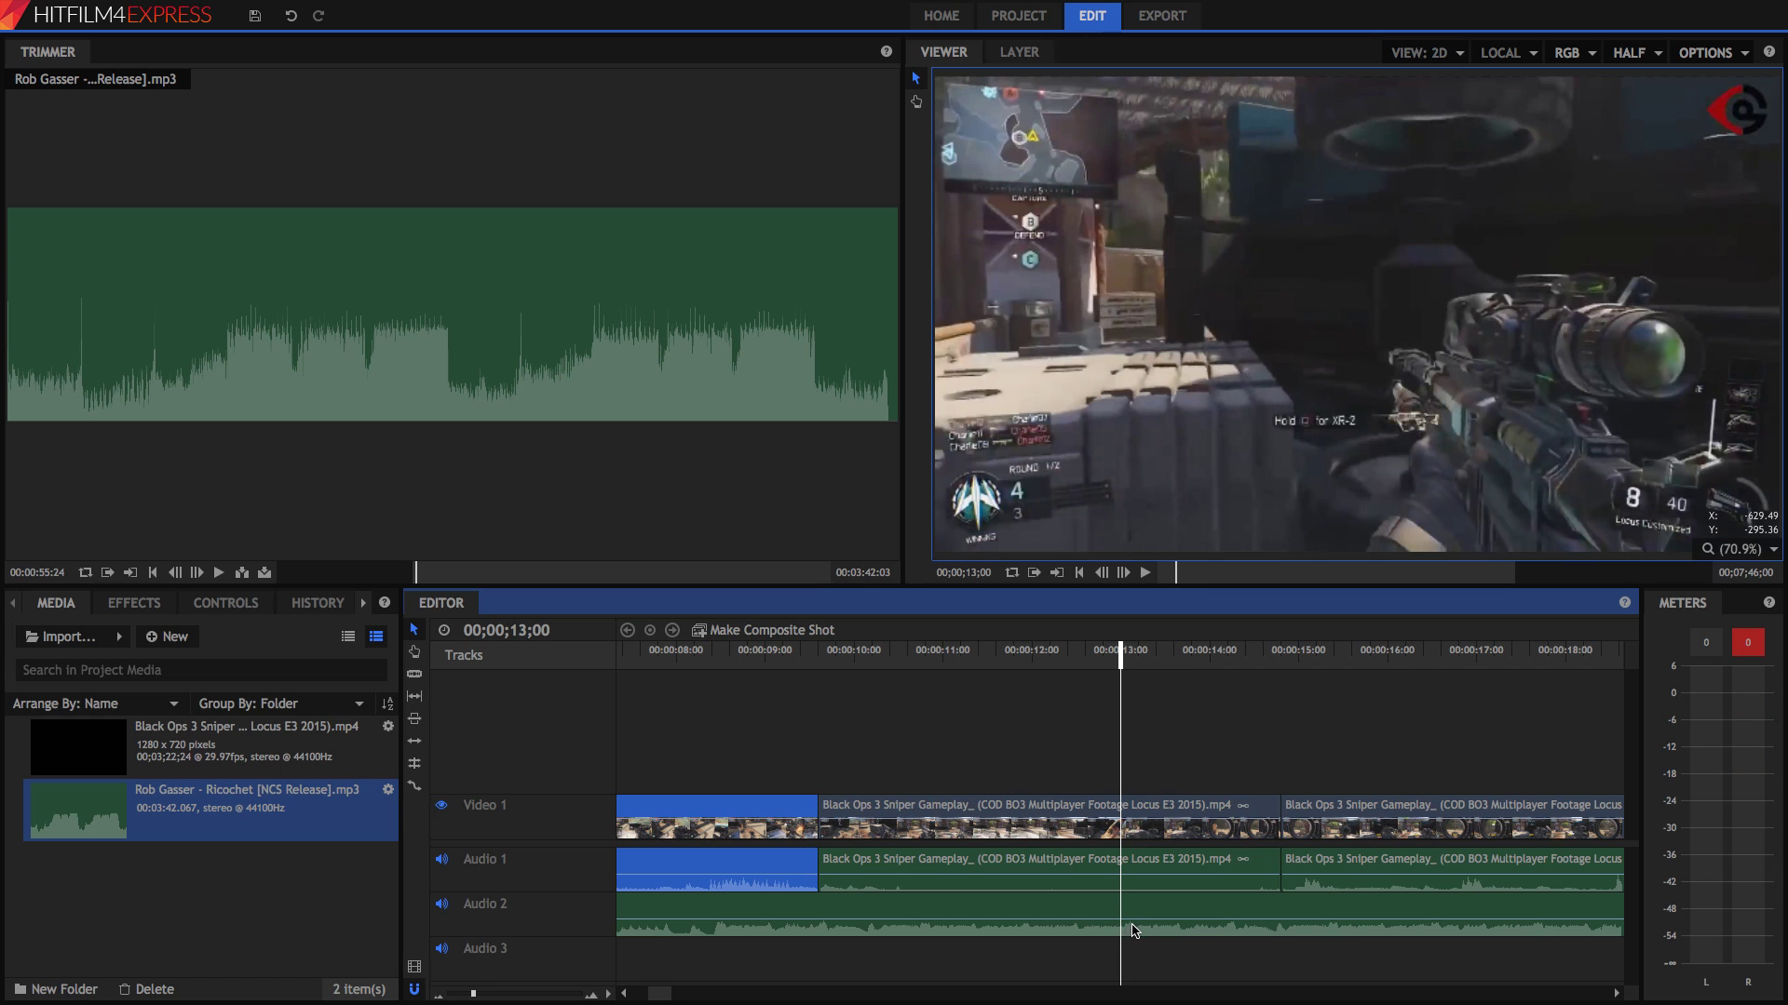
- Rate-stretch the middle gameplay piece shorter to last 00;00;02;05
click(1153, 816)
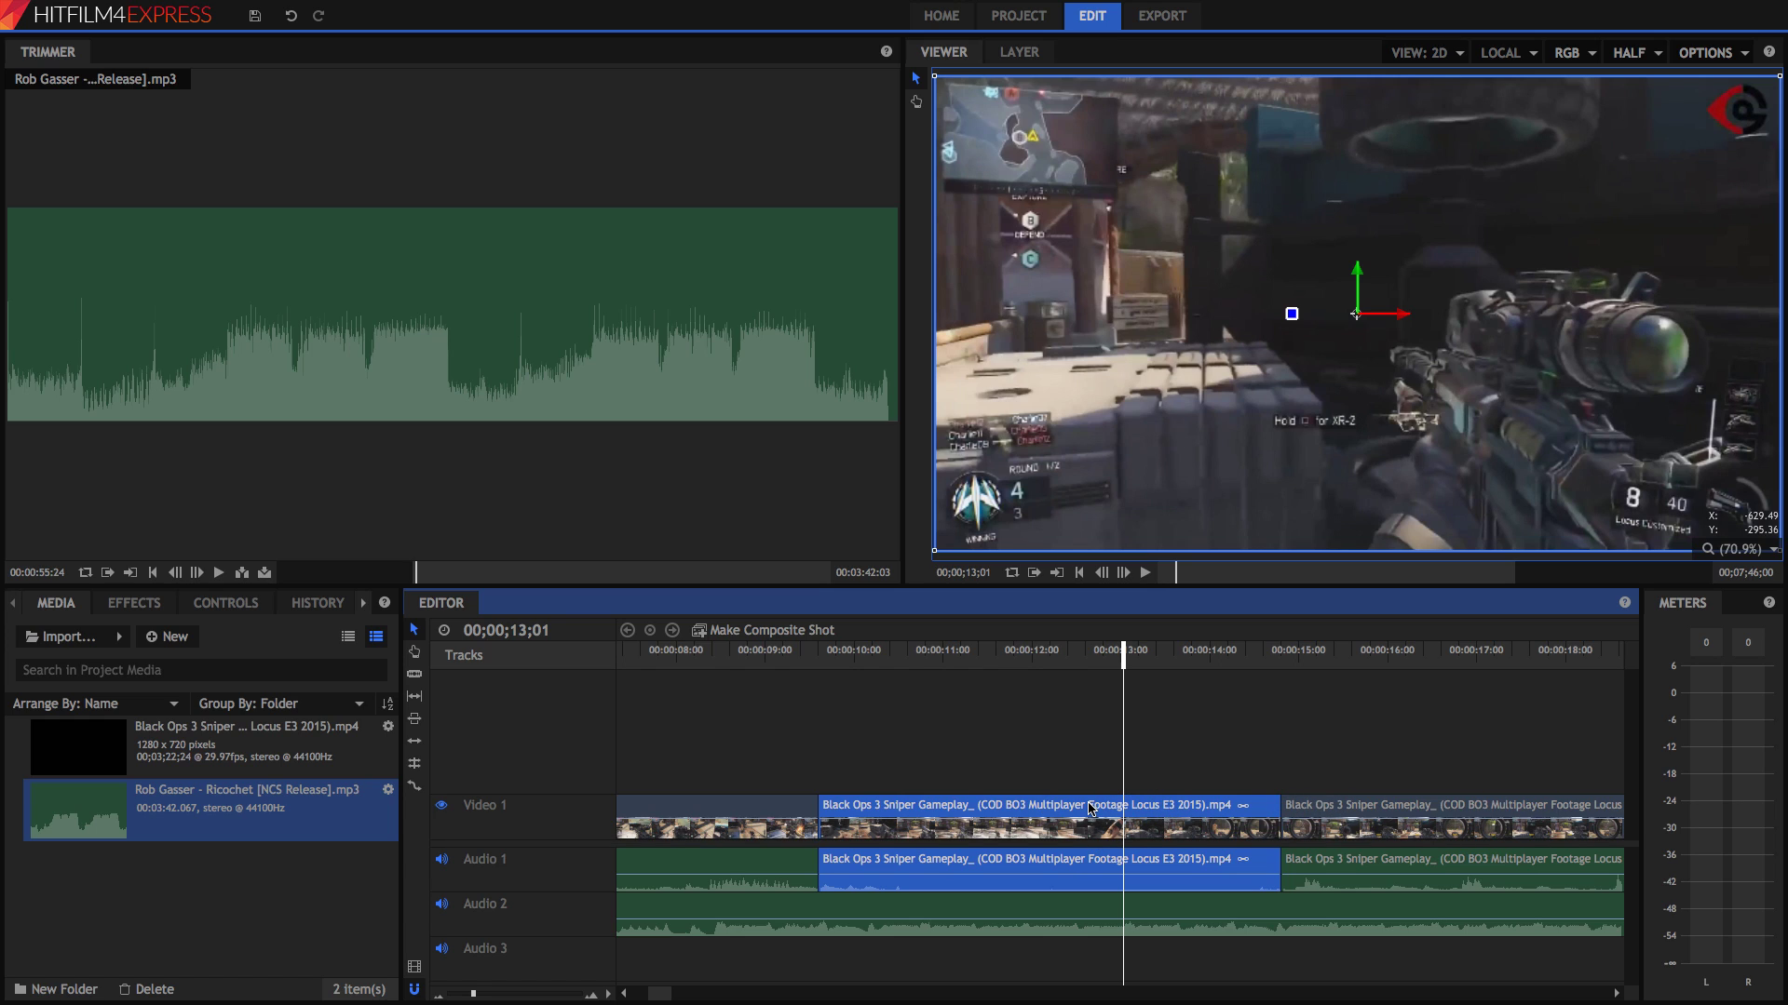
click(415, 787)
drag(1280, 800, 934, 802)
- Move the last clip left and rate-stretch the middle piece to meet it at 00;00;12;24
click(415, 630)
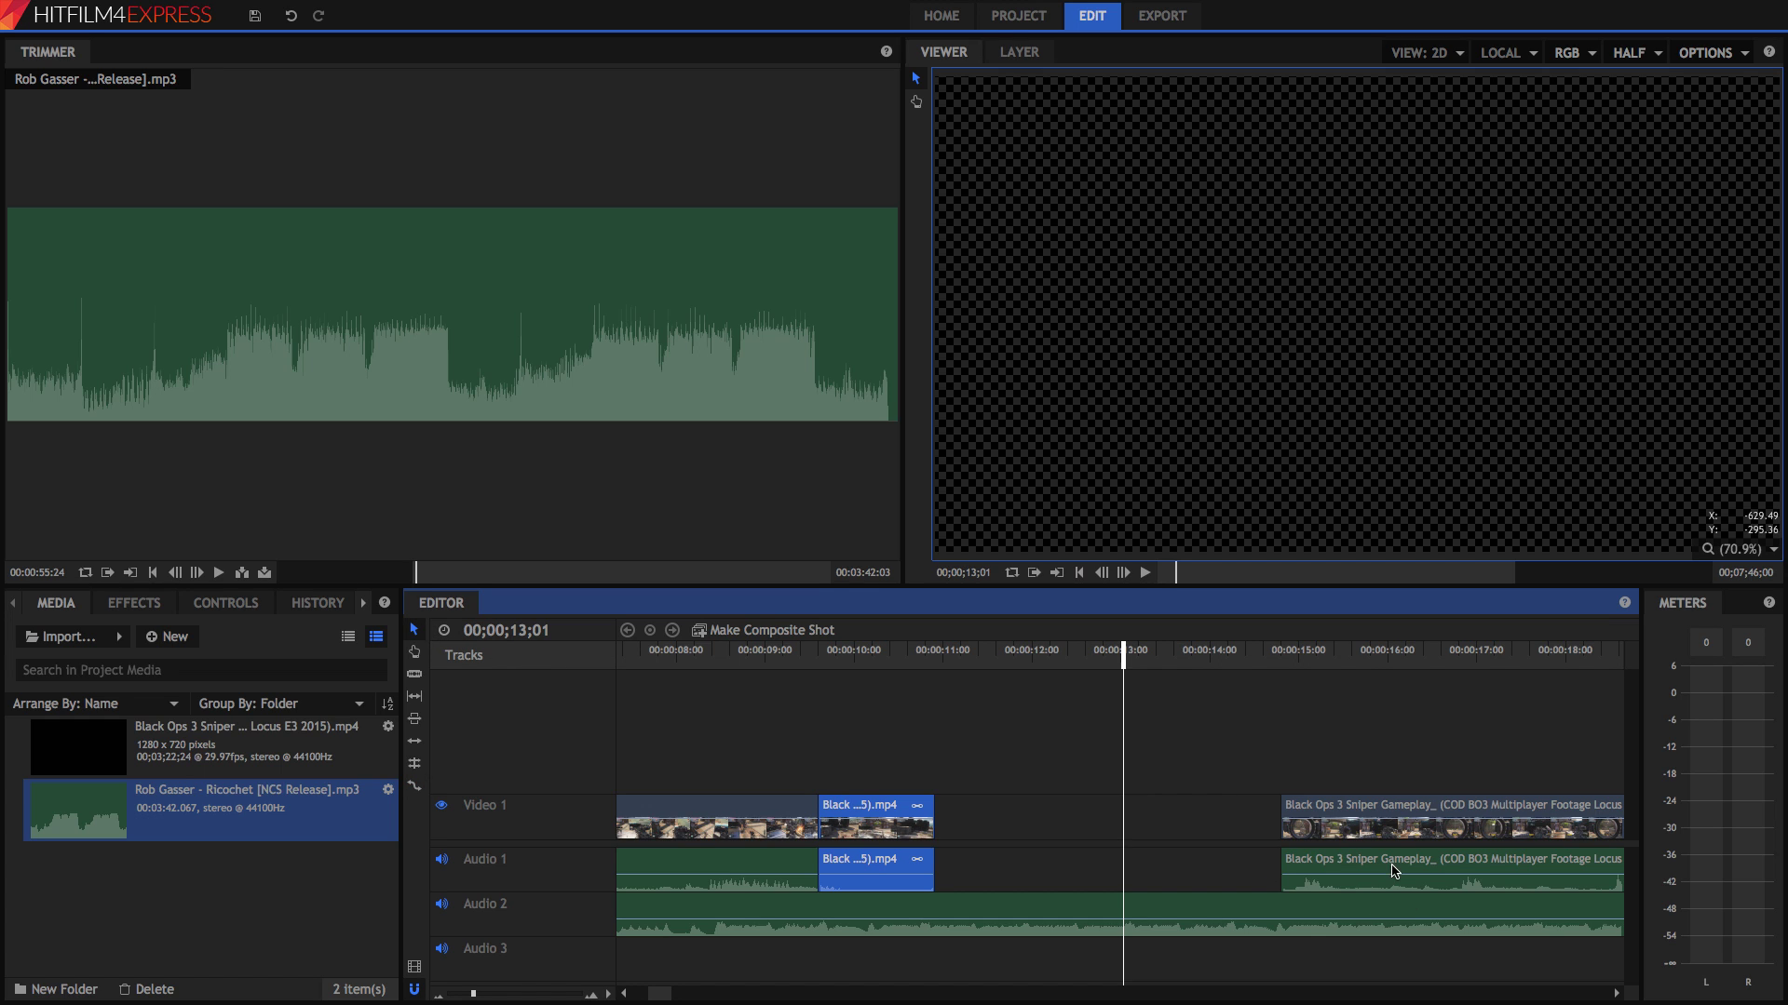
drag(1343, 804, 1163, 818)
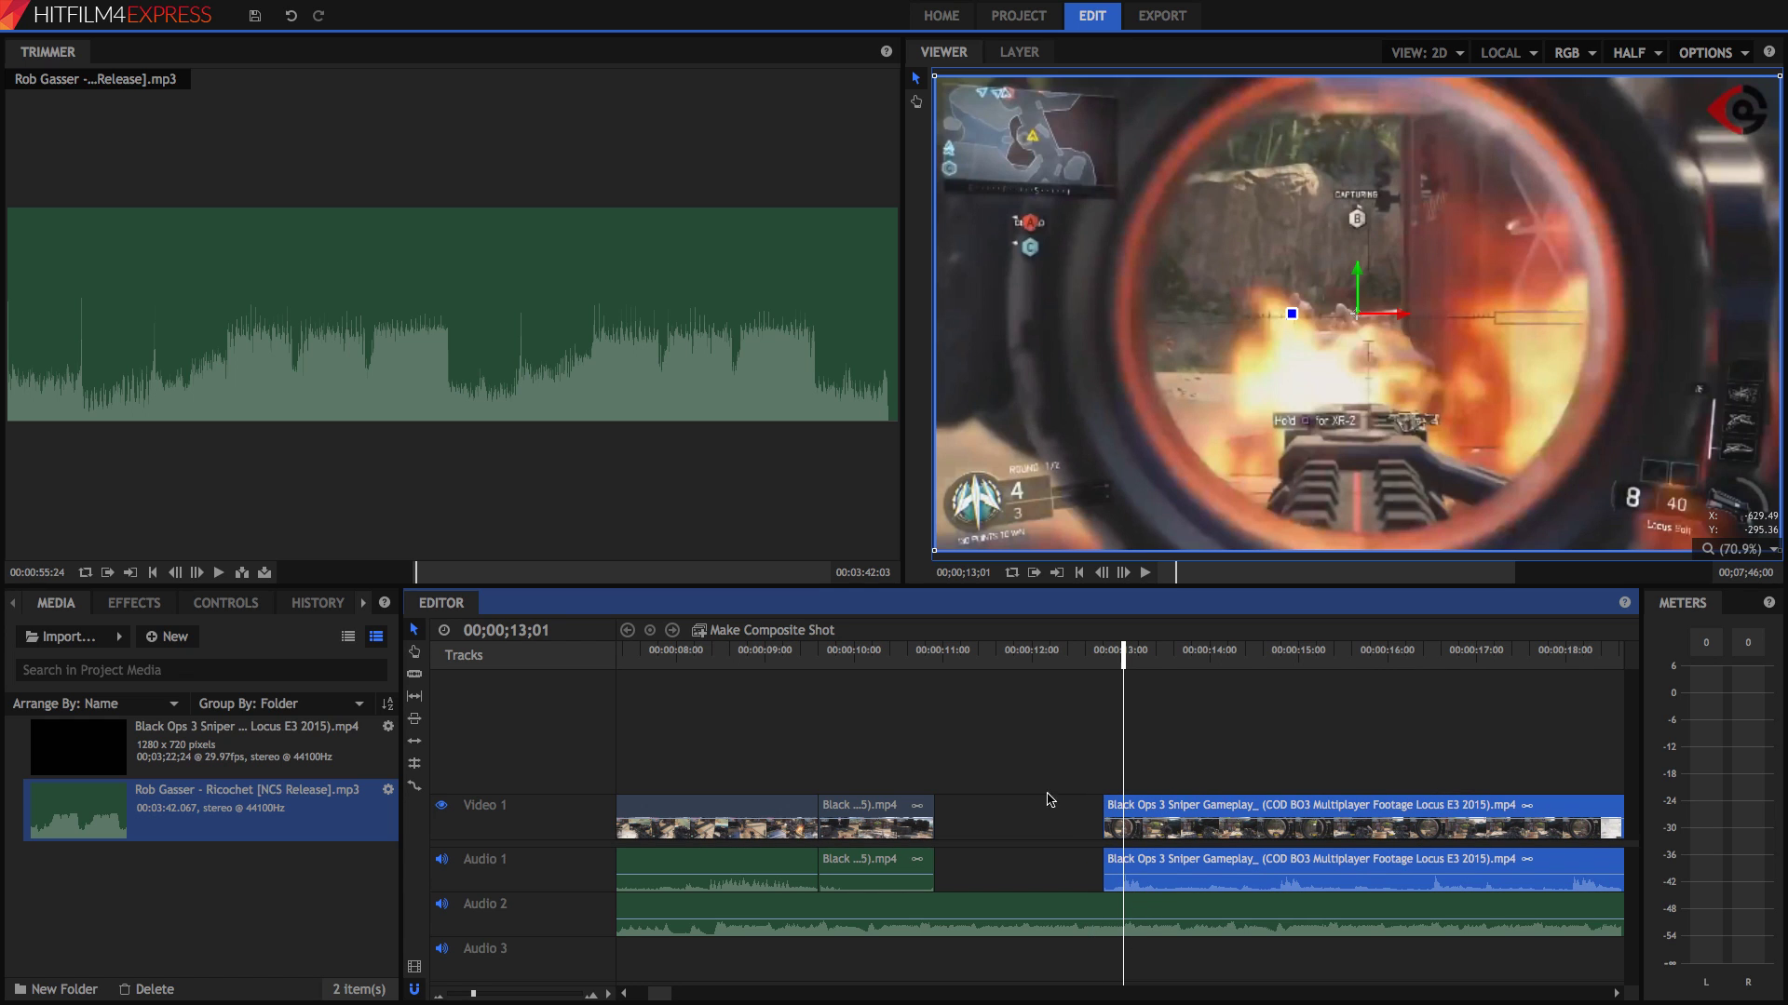
click(902, 813)
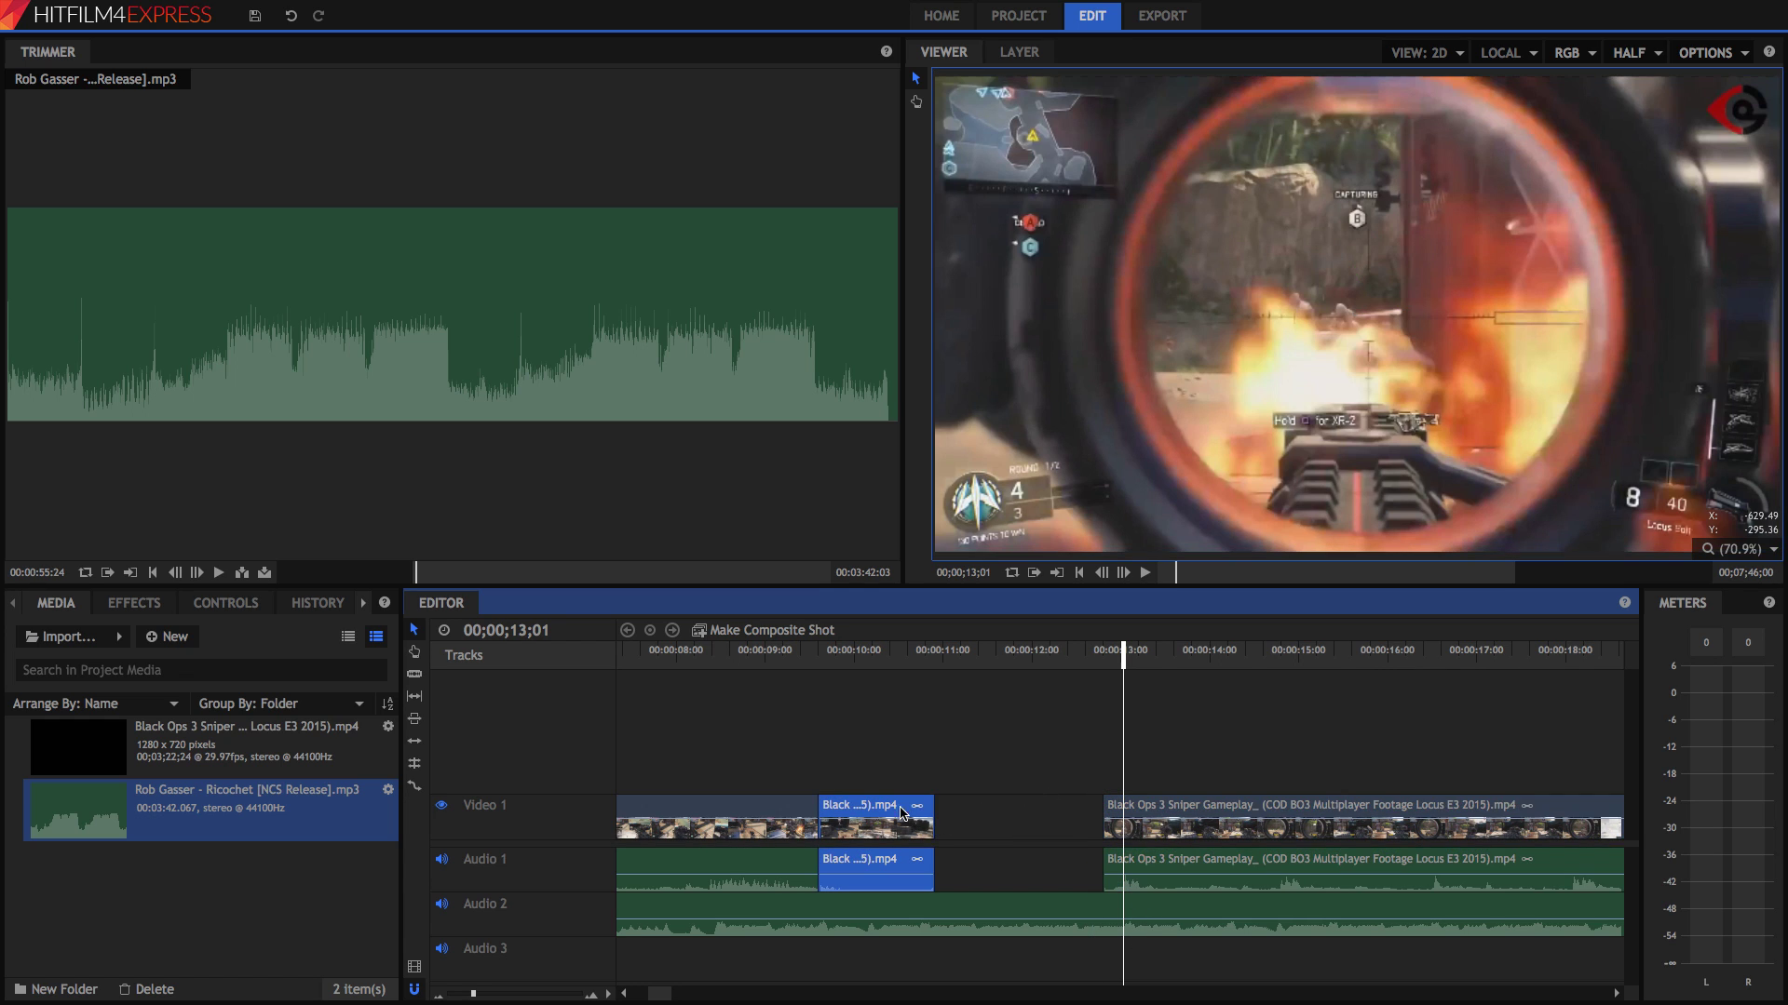
click(414, 786)
drag(931, 813, 1101, 833)
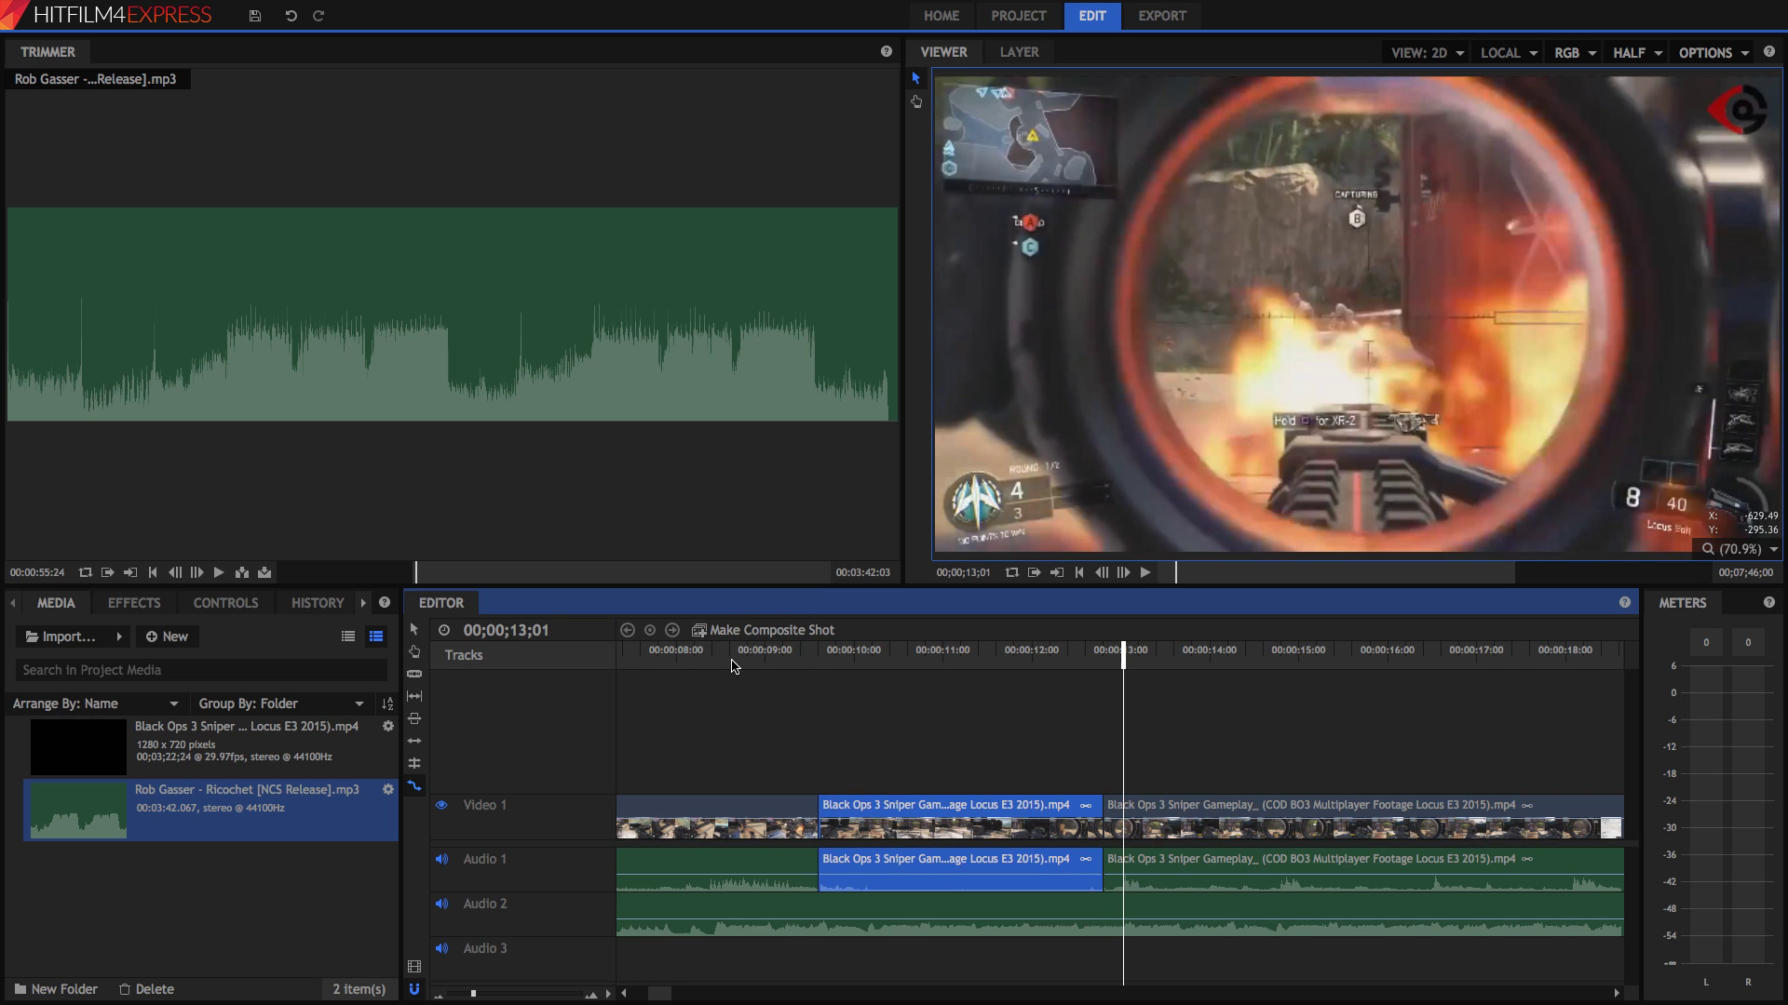
- Switch the preview quality to Full and then back to Half
drag(713, 656, 631, 656)
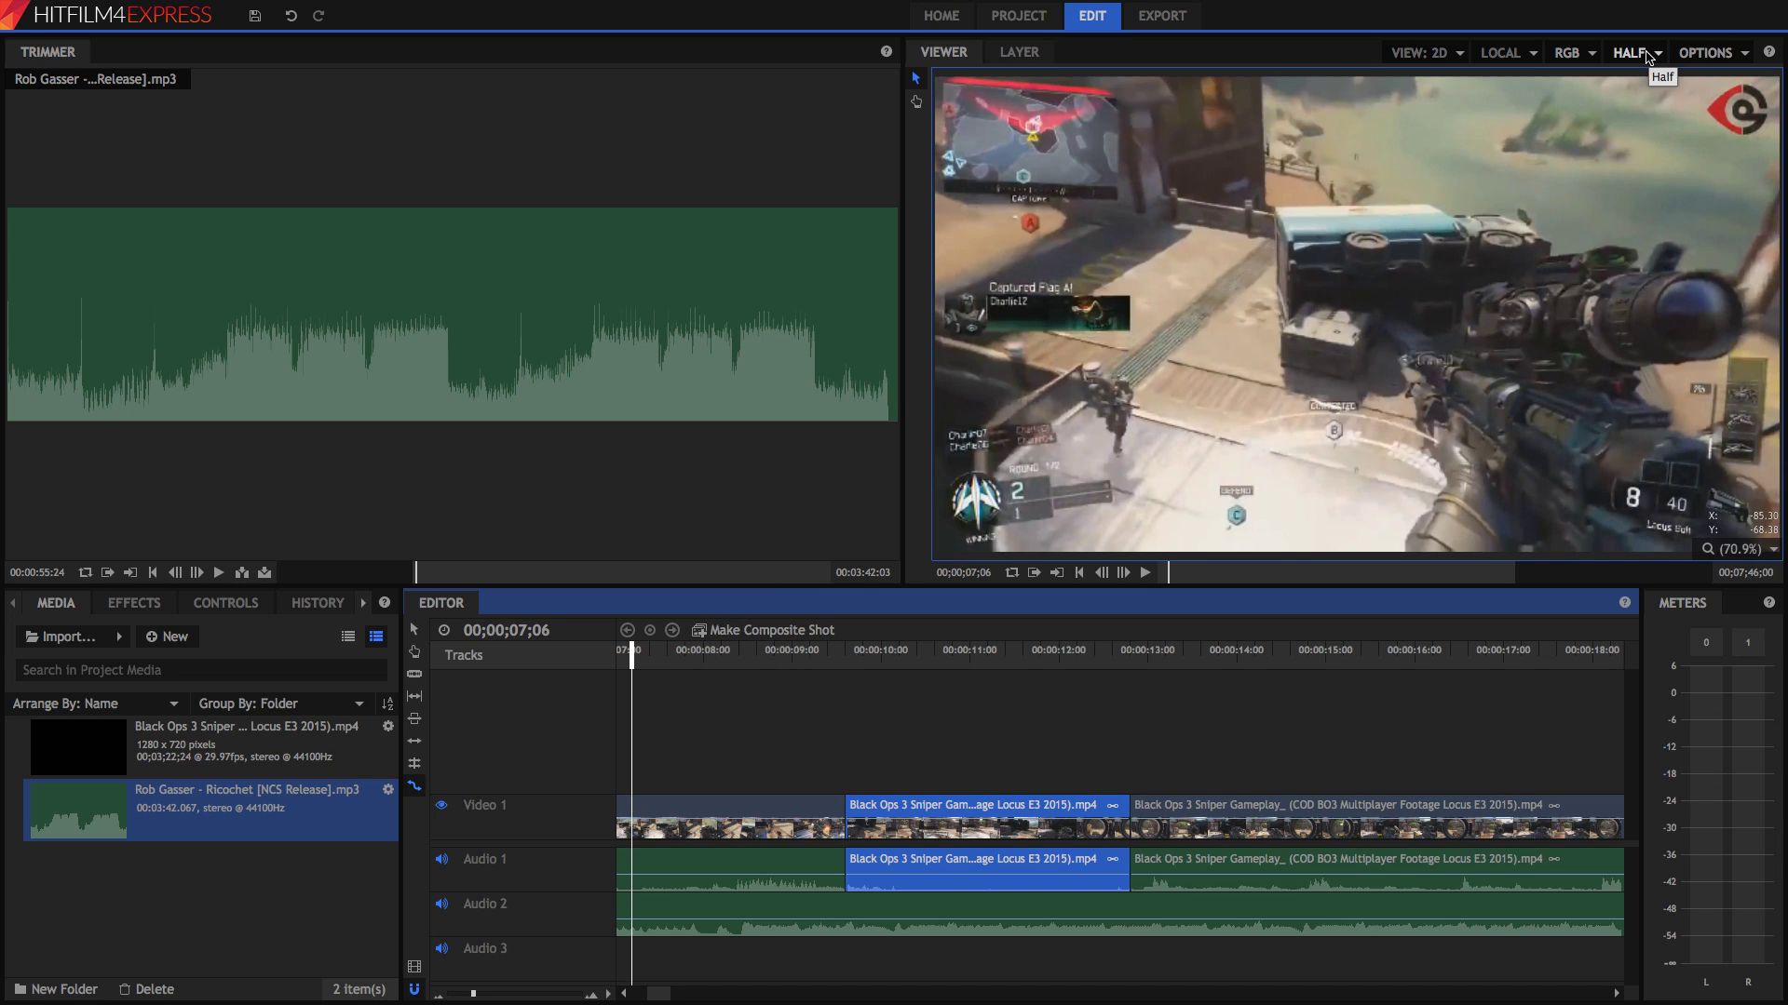
click(1646, 54)
click(1639, 99)
click(1646, 55)
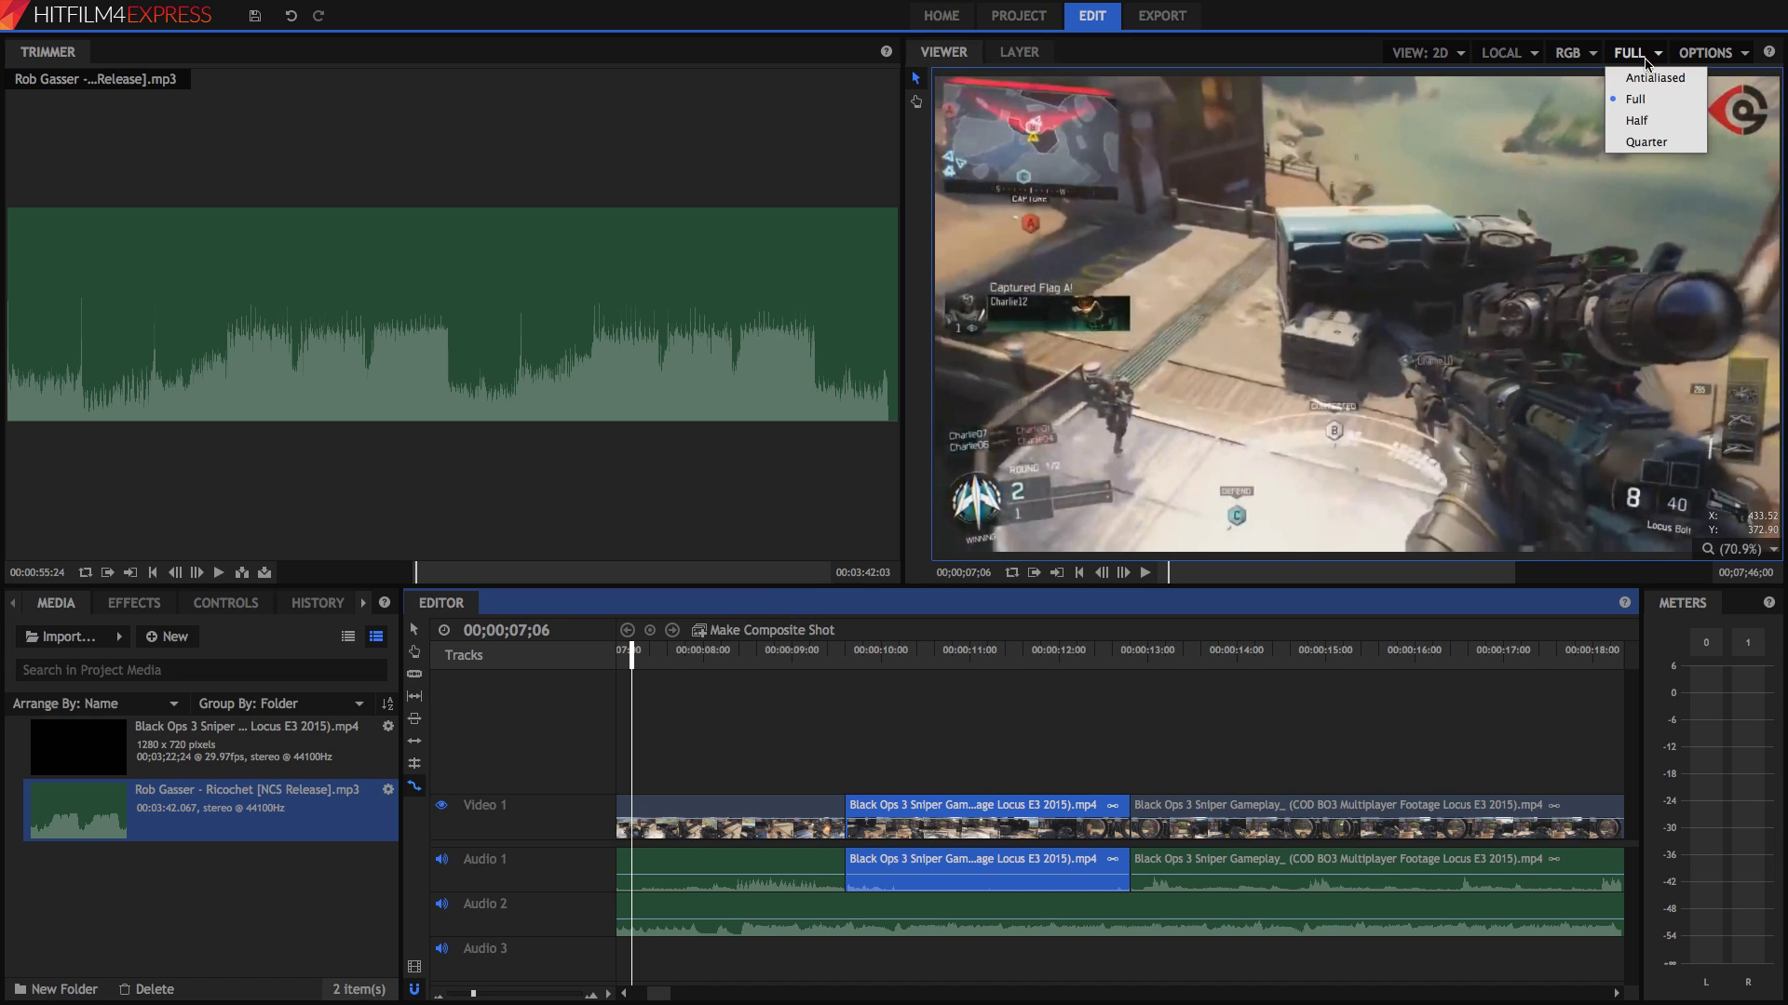
click(1639, 120)
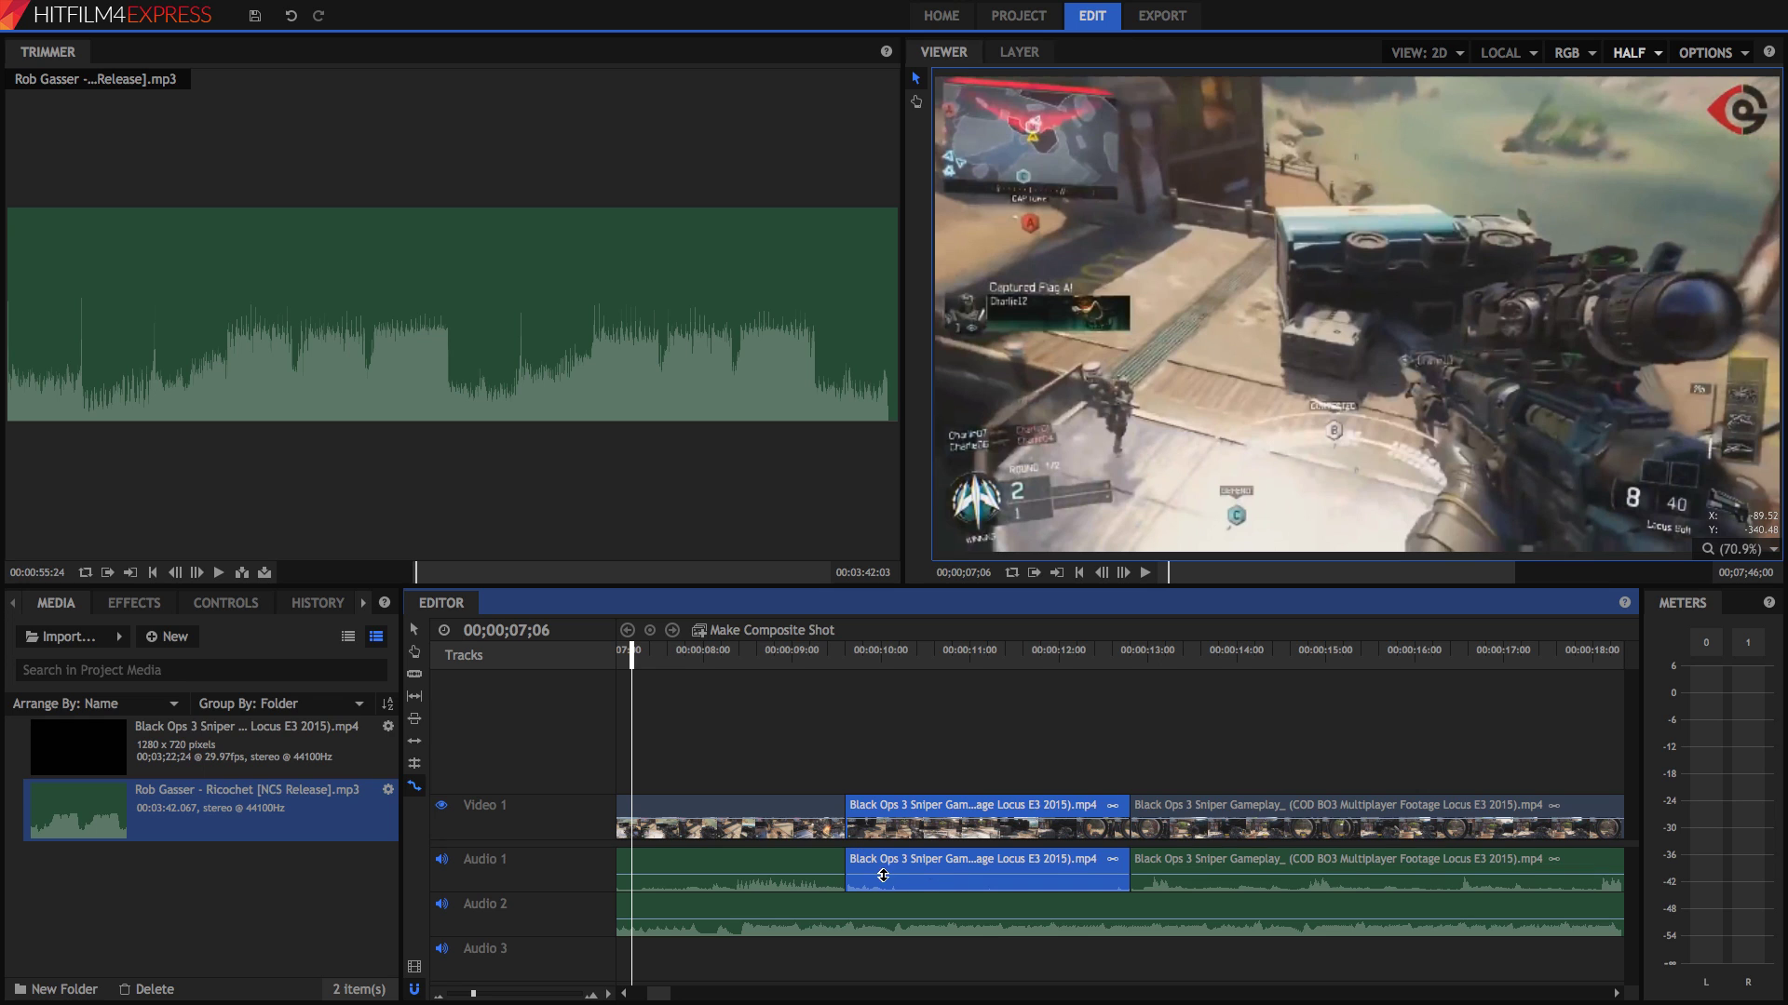
- Show the selected clip's properties and expand its audio Level setting
click(205, 607)
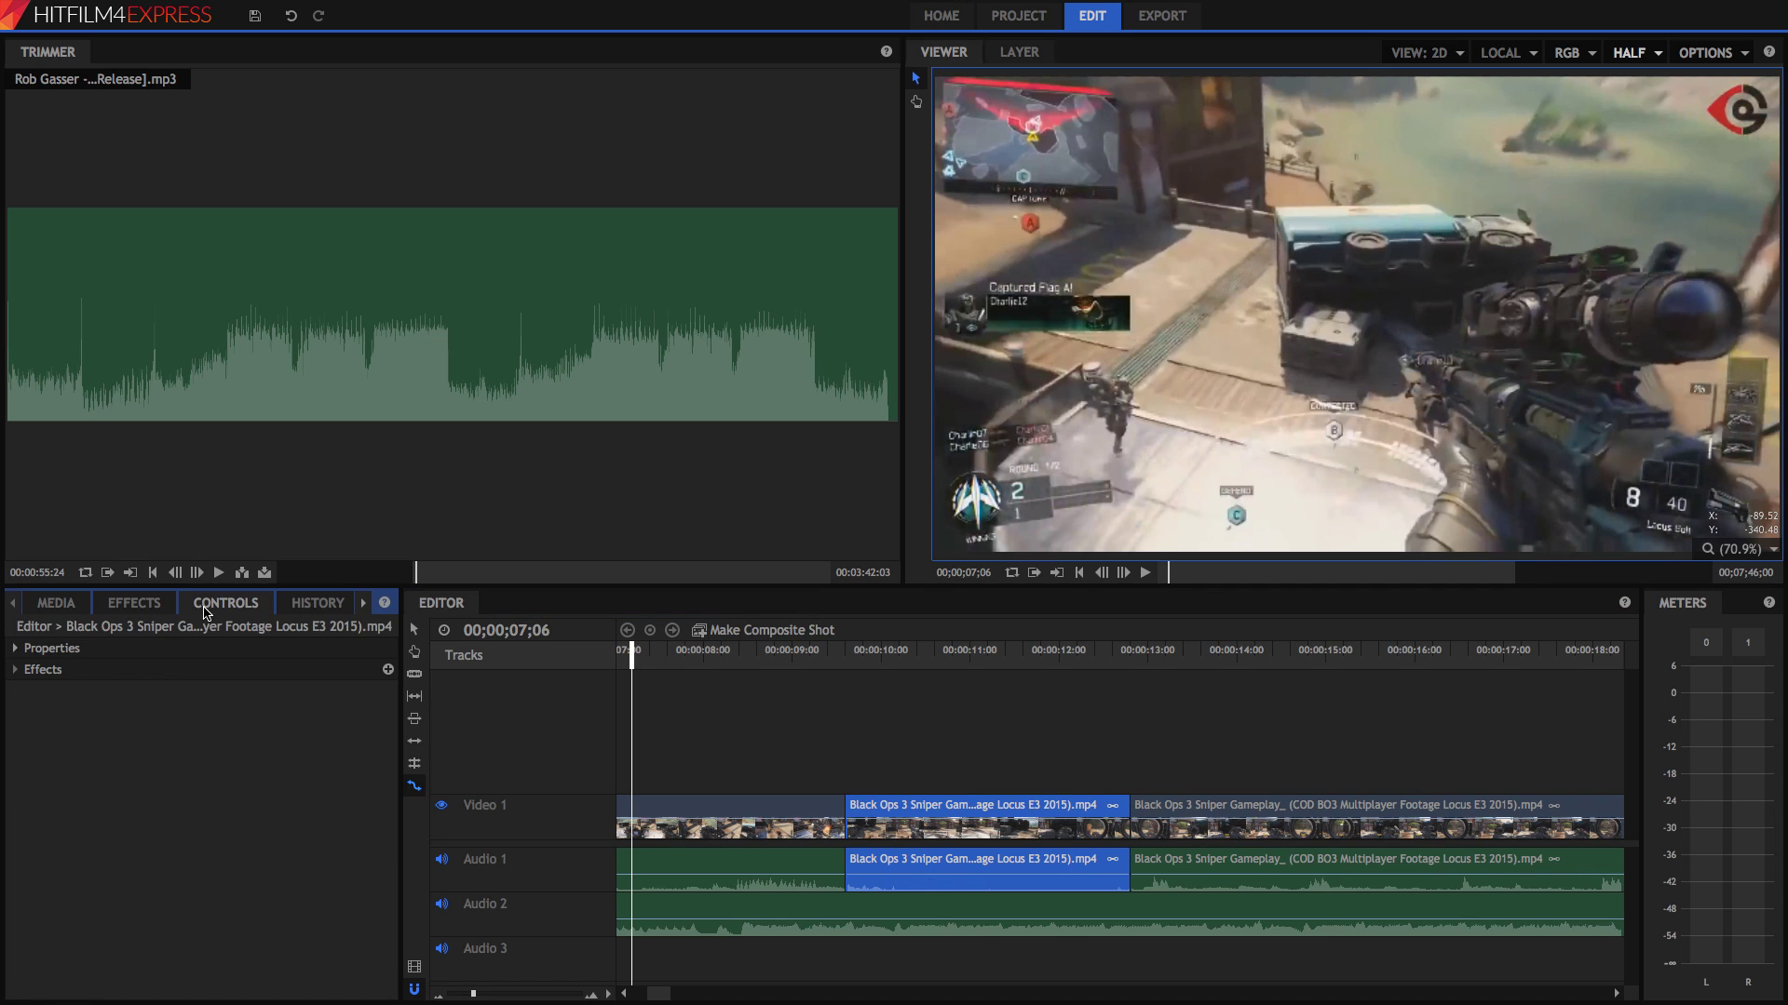
click(15, 648)
click(142, 667)
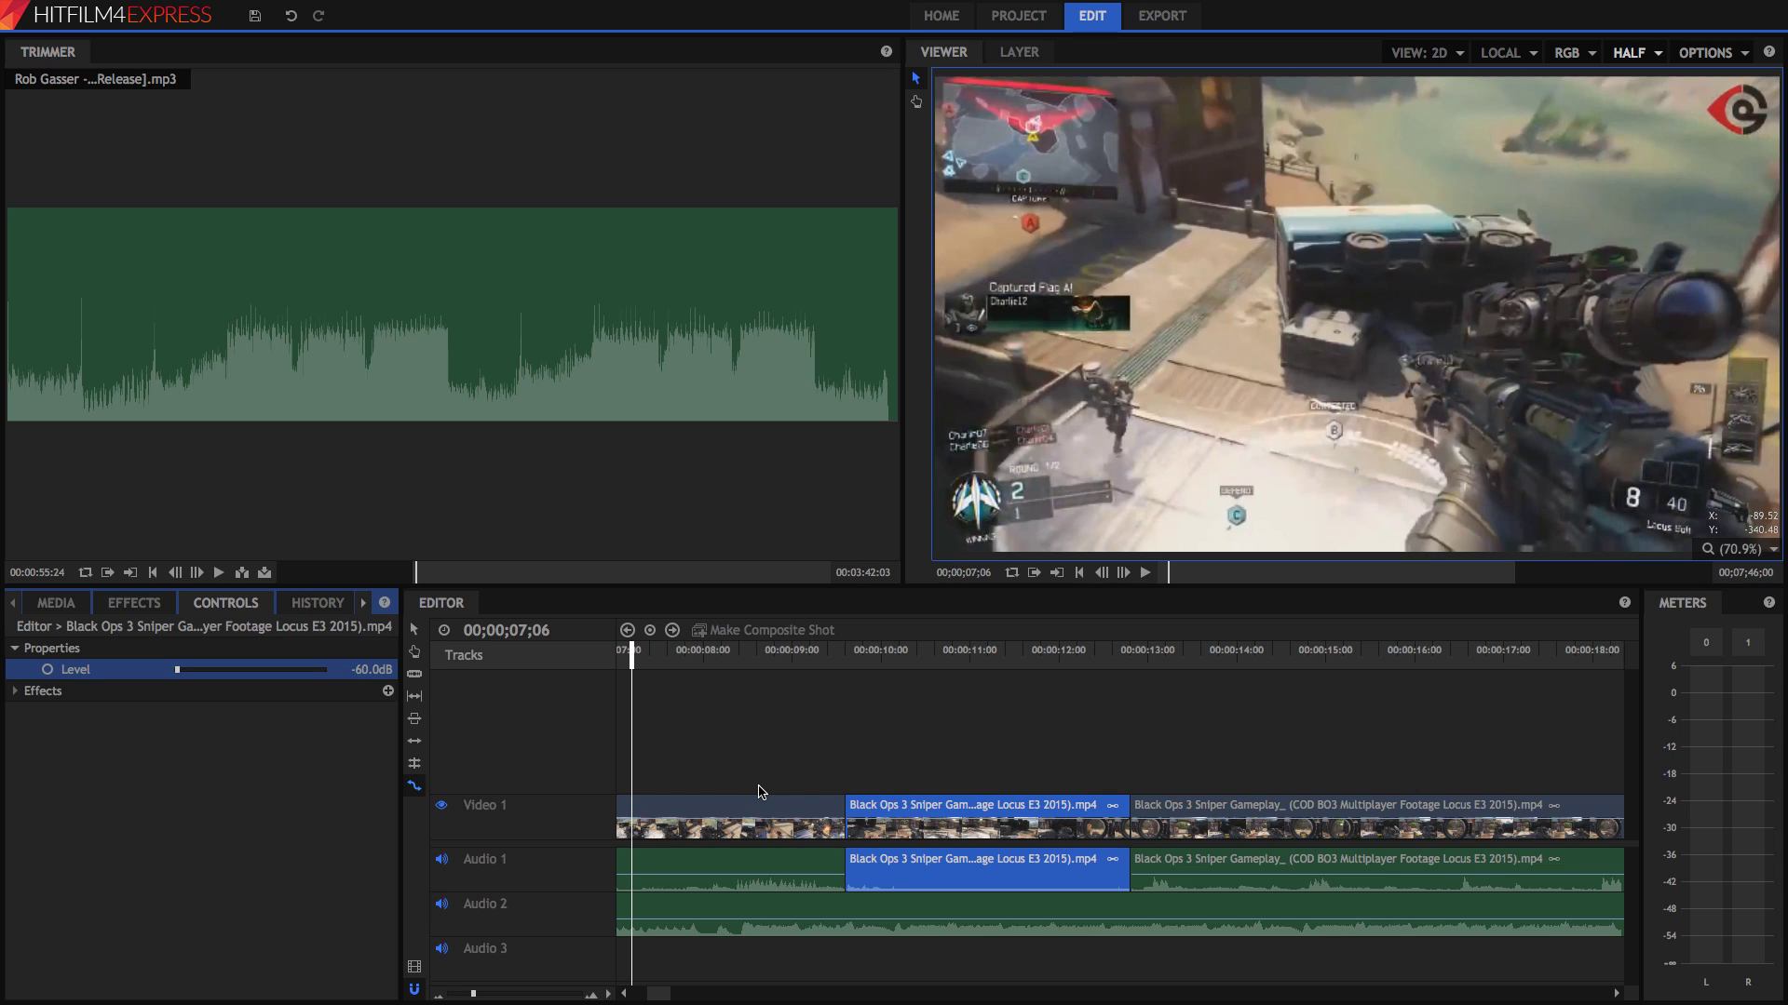
- Play the edit from 7;06 and replay around 13;01 to find the gunshot
key(space)
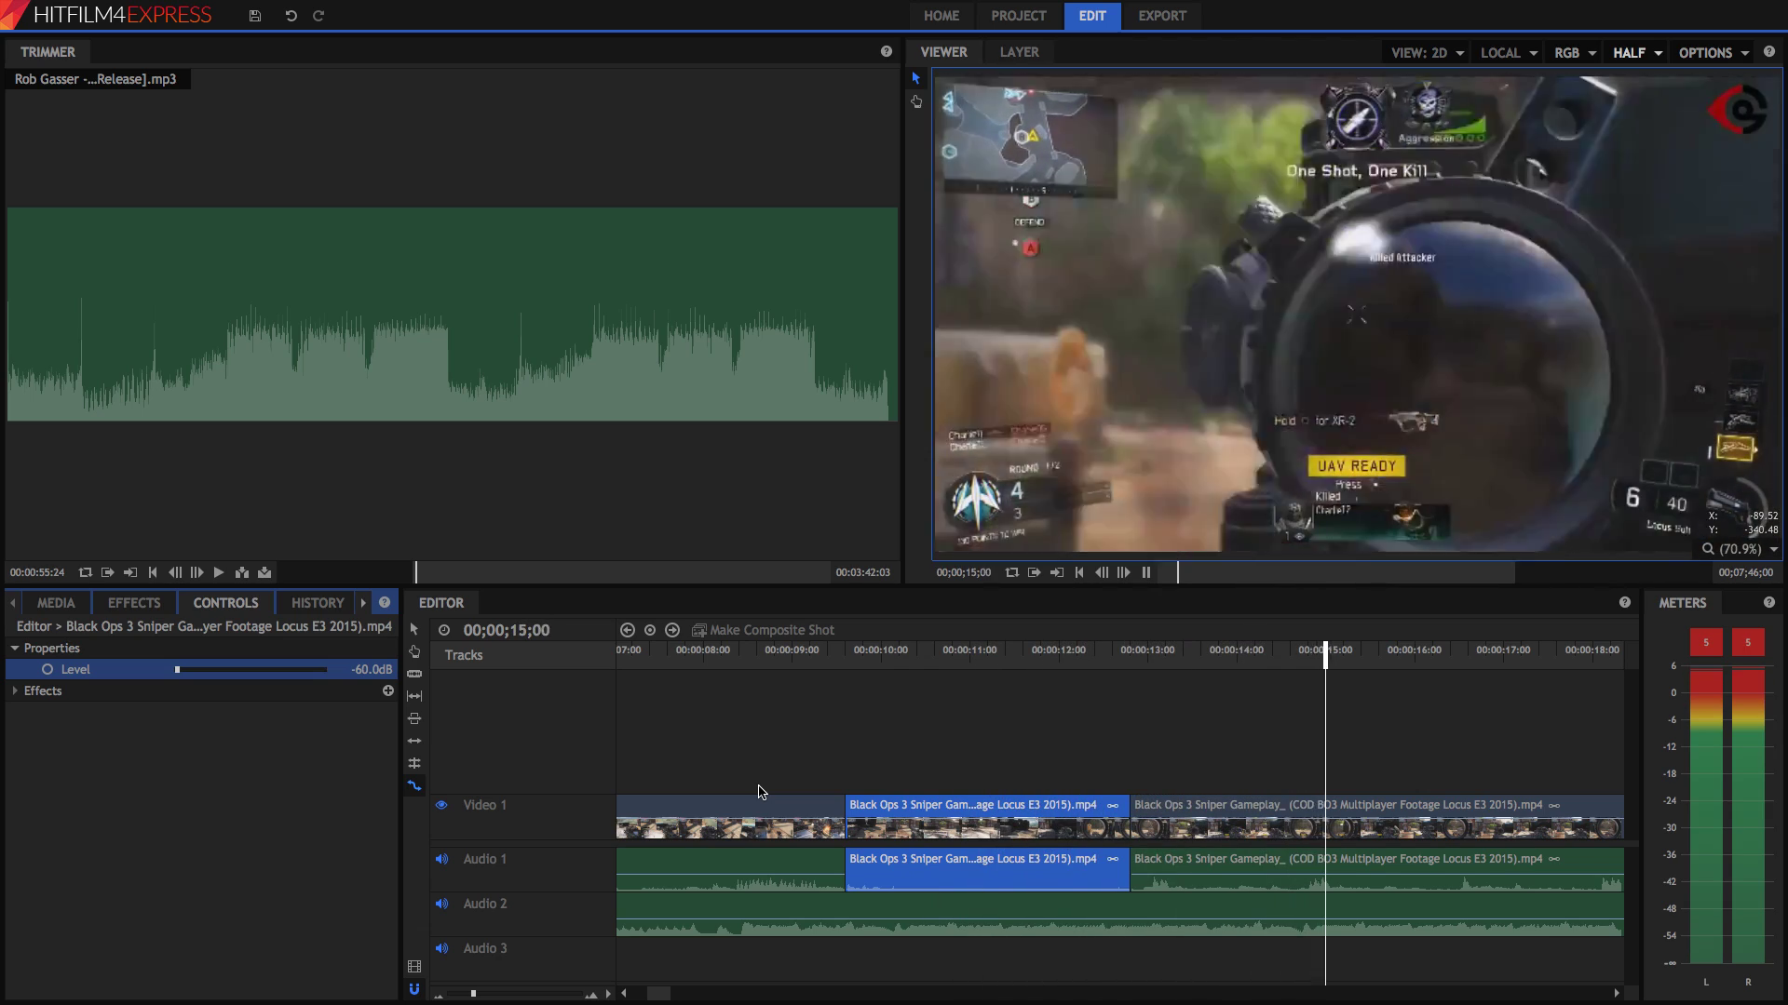
key(space)
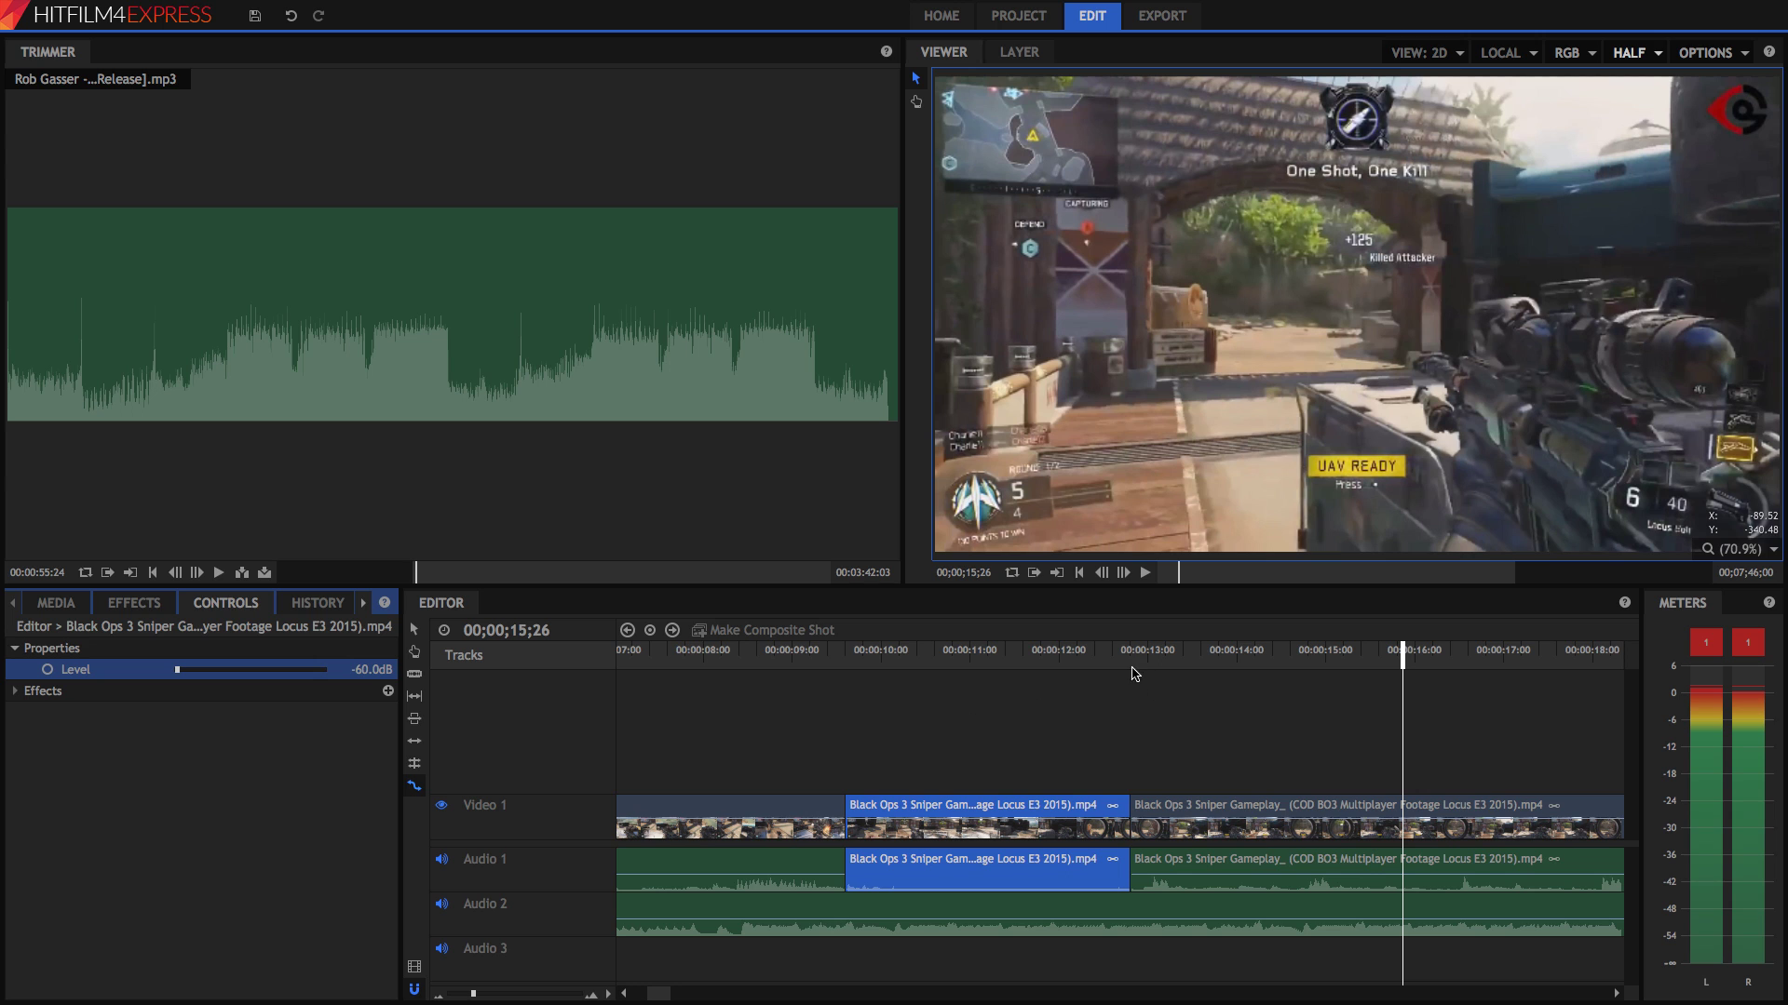
click(1149, 652)
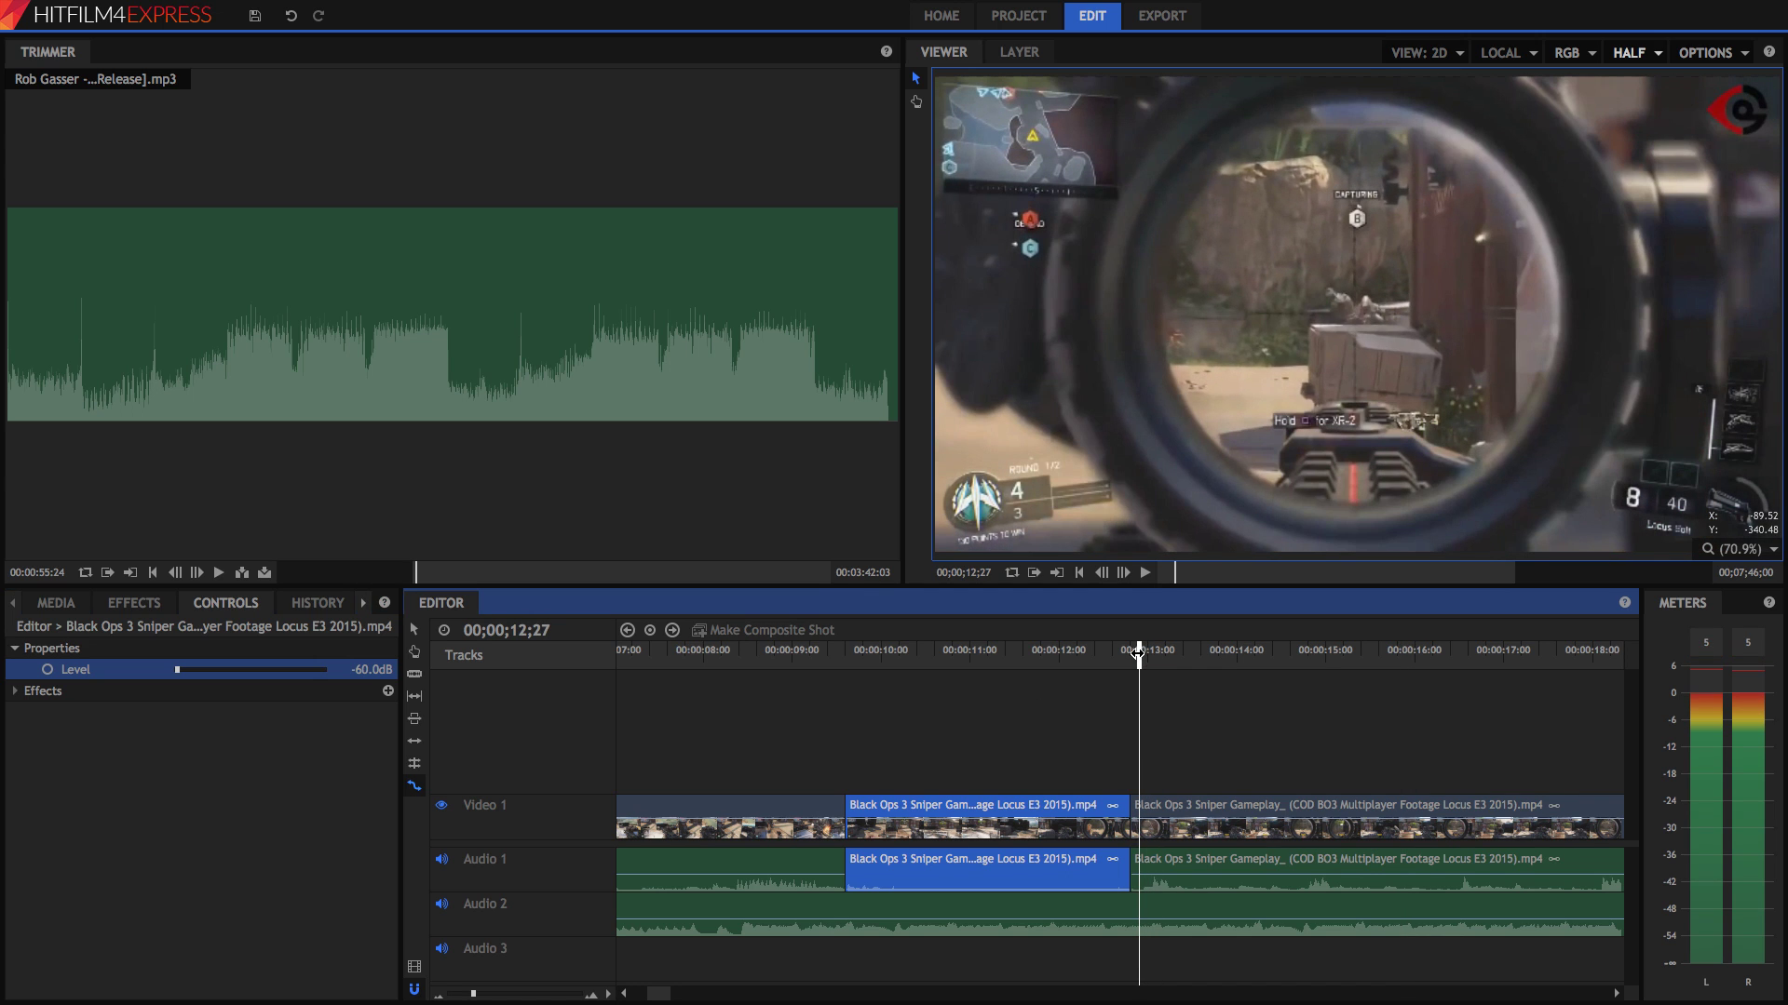
key(space)
click(1107, 654)
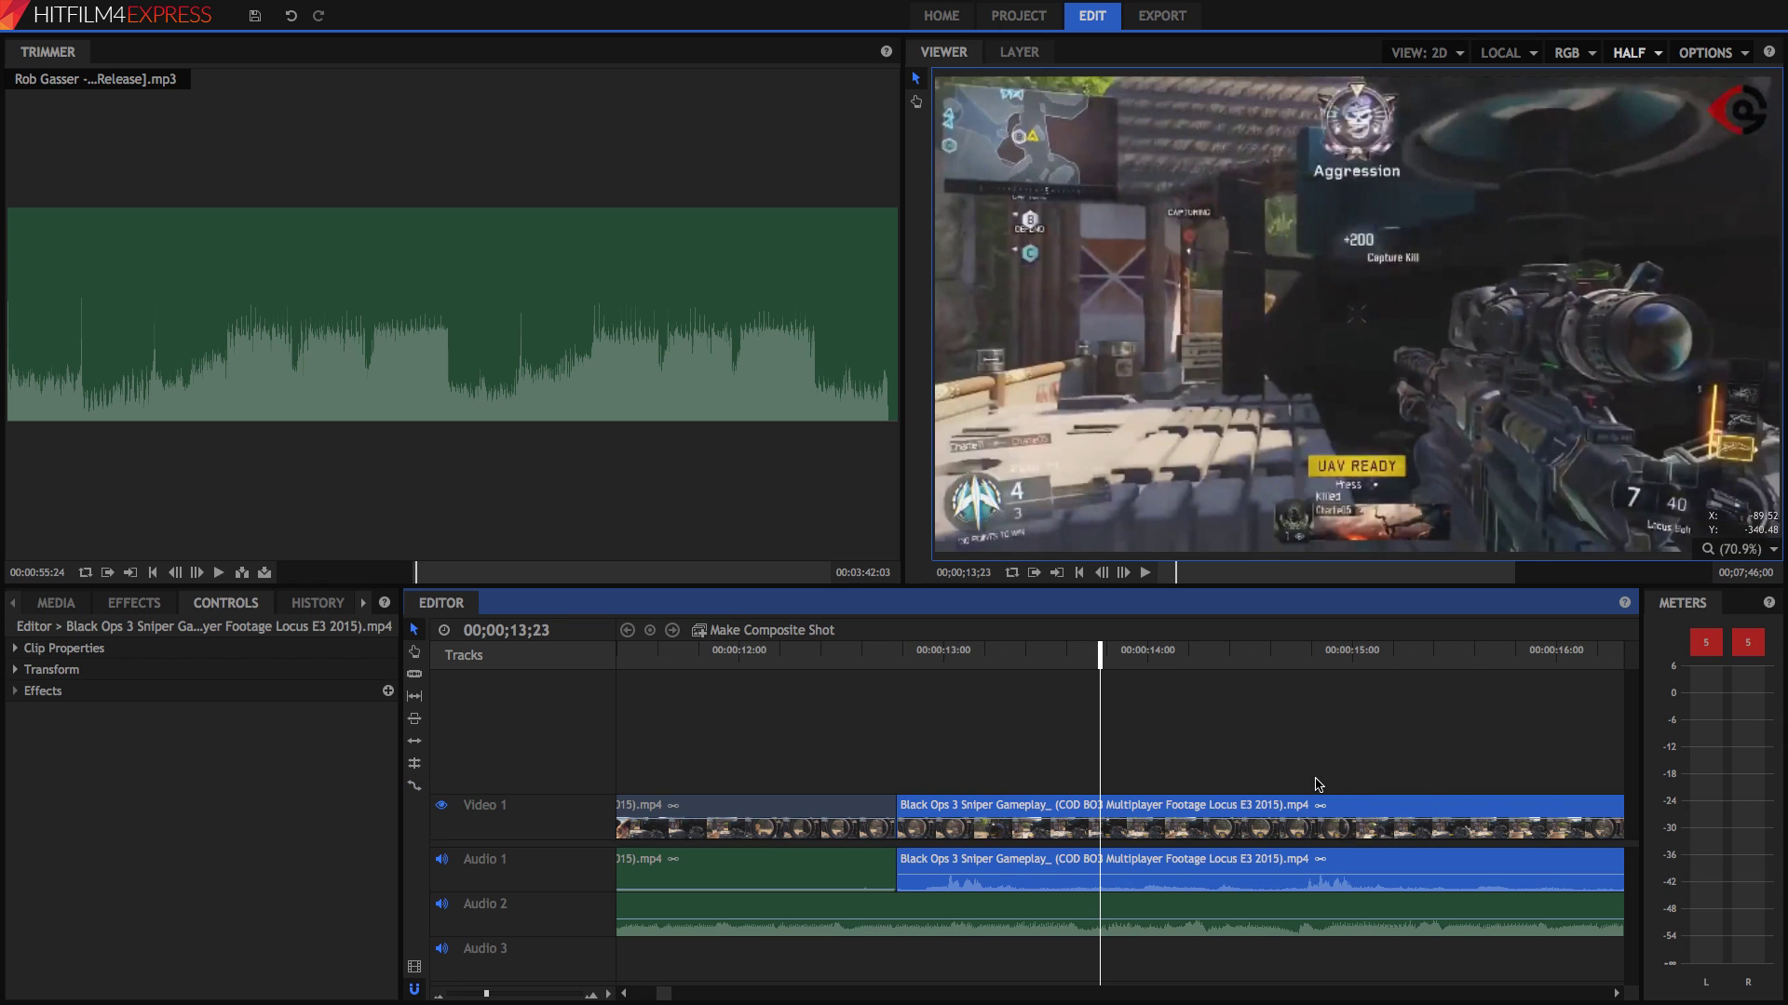
- Slice the gameplay clip at 14;20 and at 13;16
click(1305, 655)
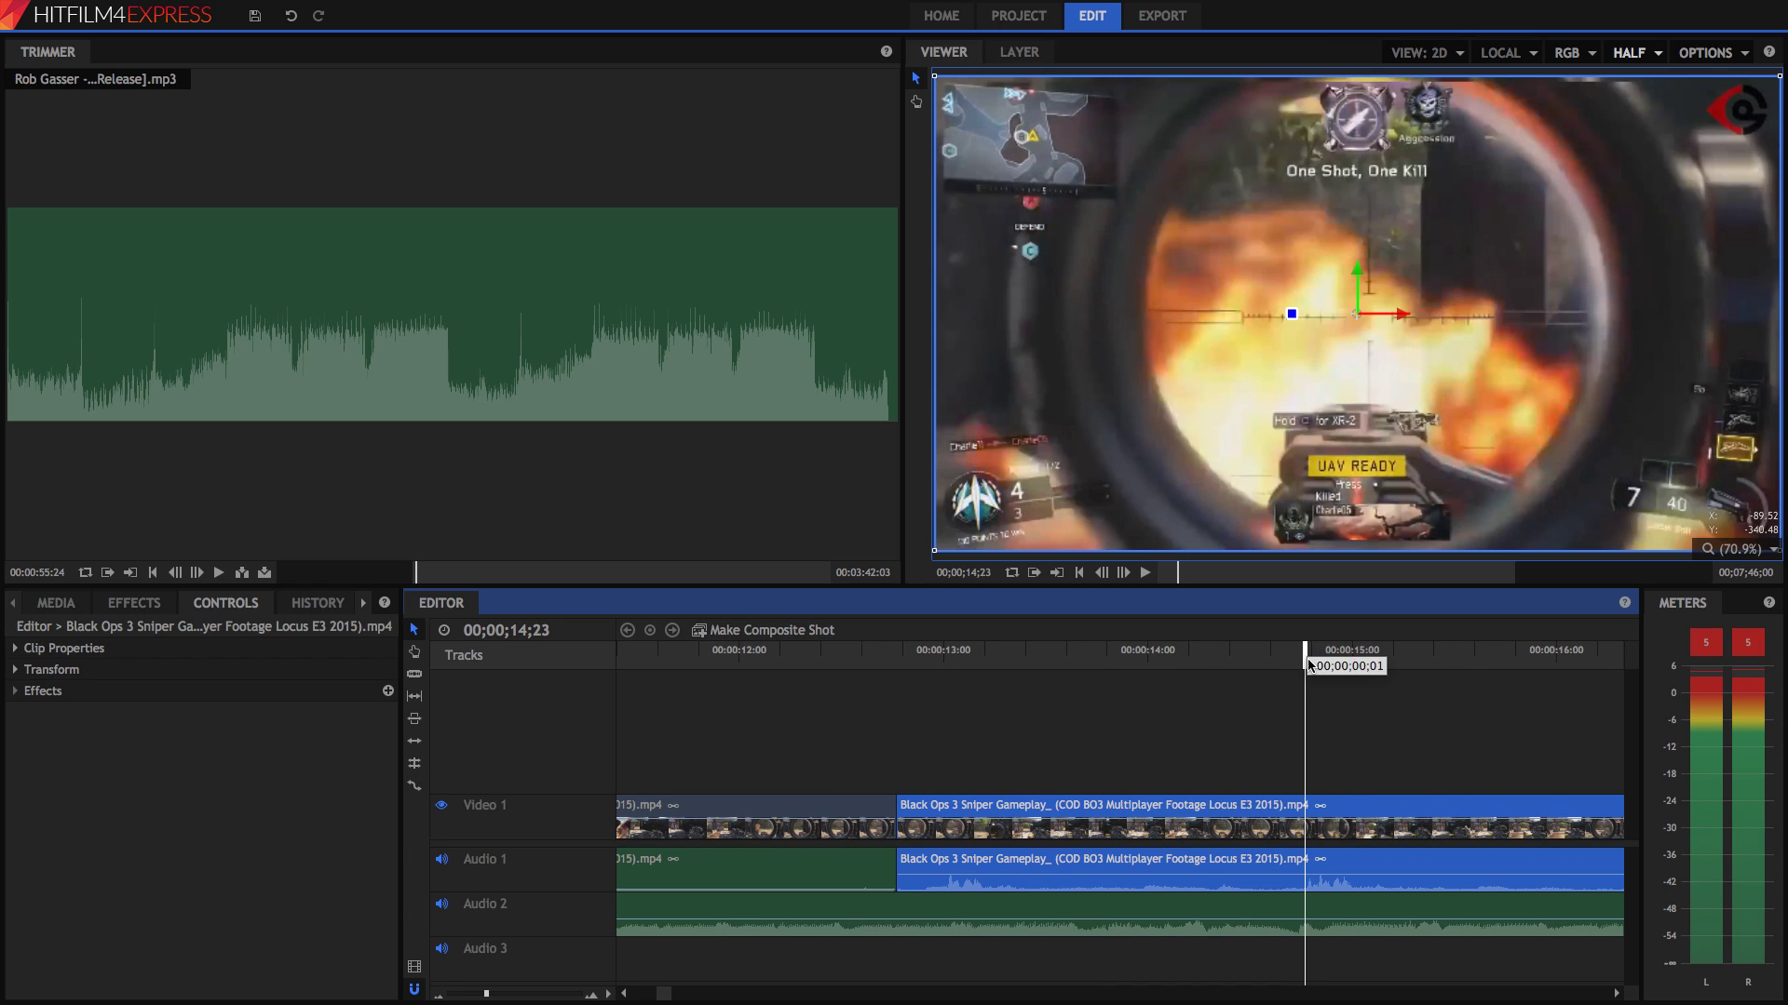
mouse_move(1306, 663)
mouse_down()
mouse_move(1334, 651)
mouse_move(1181, 655)
mouse_move(1304, 658)
mouse_move(1284, 657)
mouse_up()
key(y)
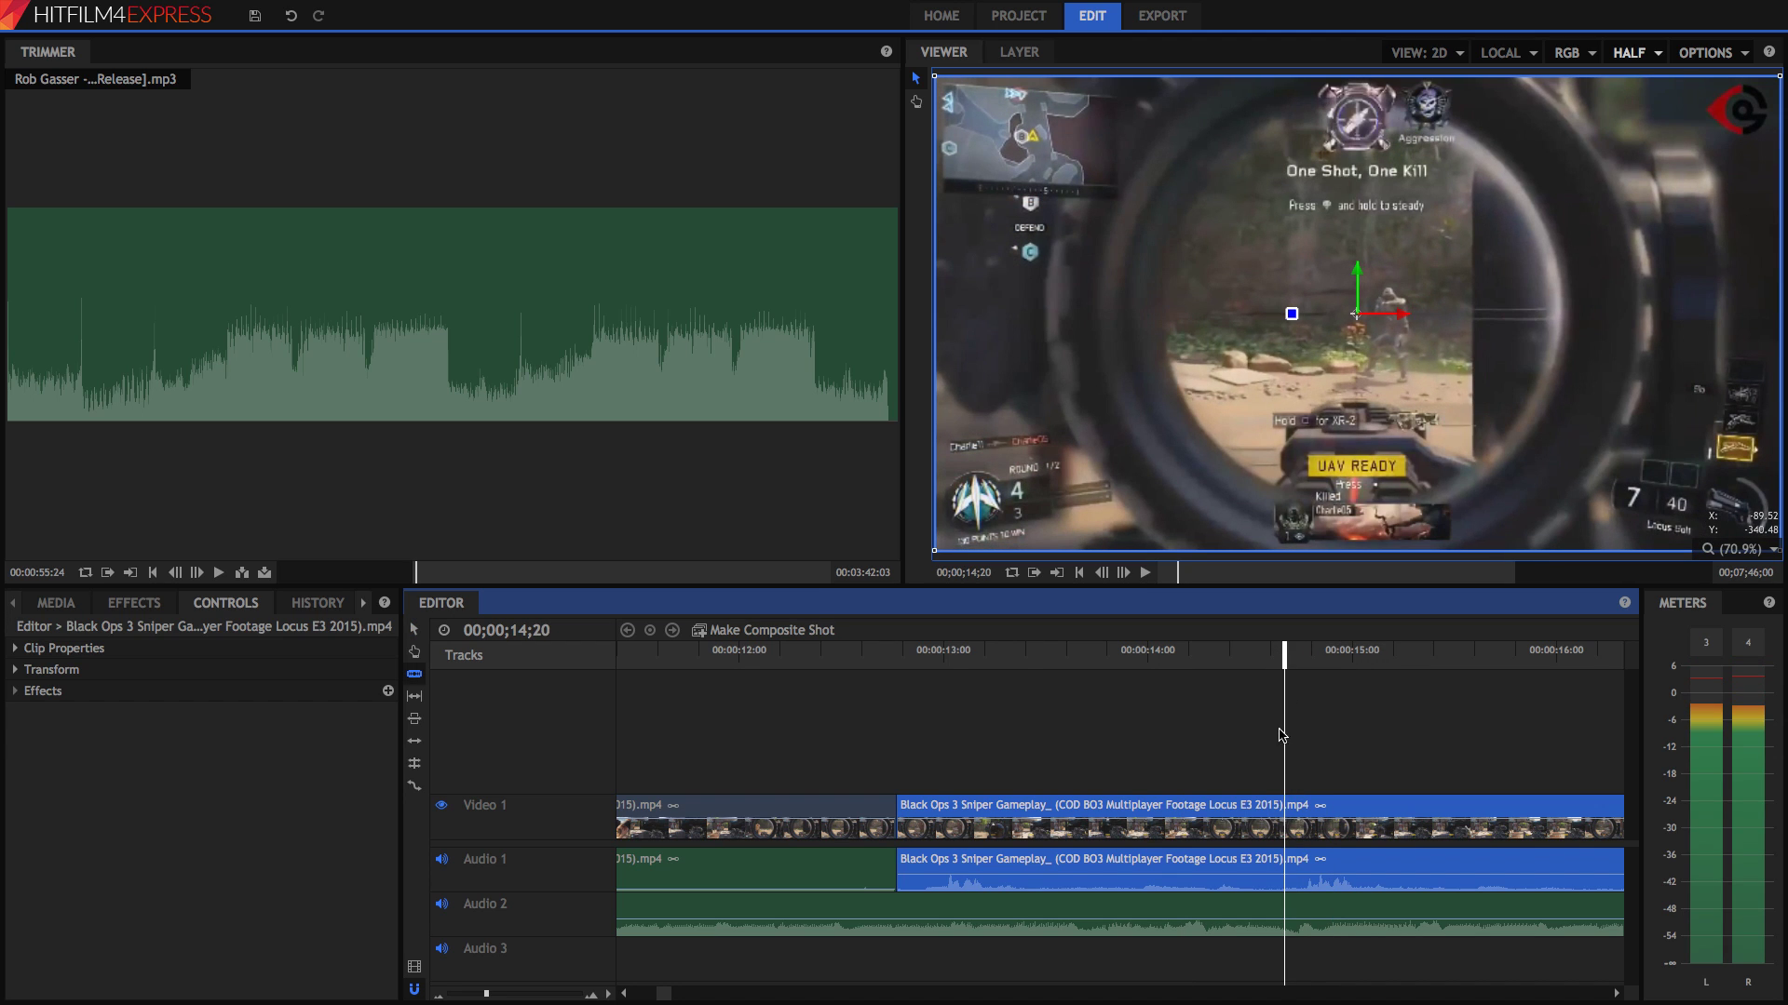
click(1286, 828)
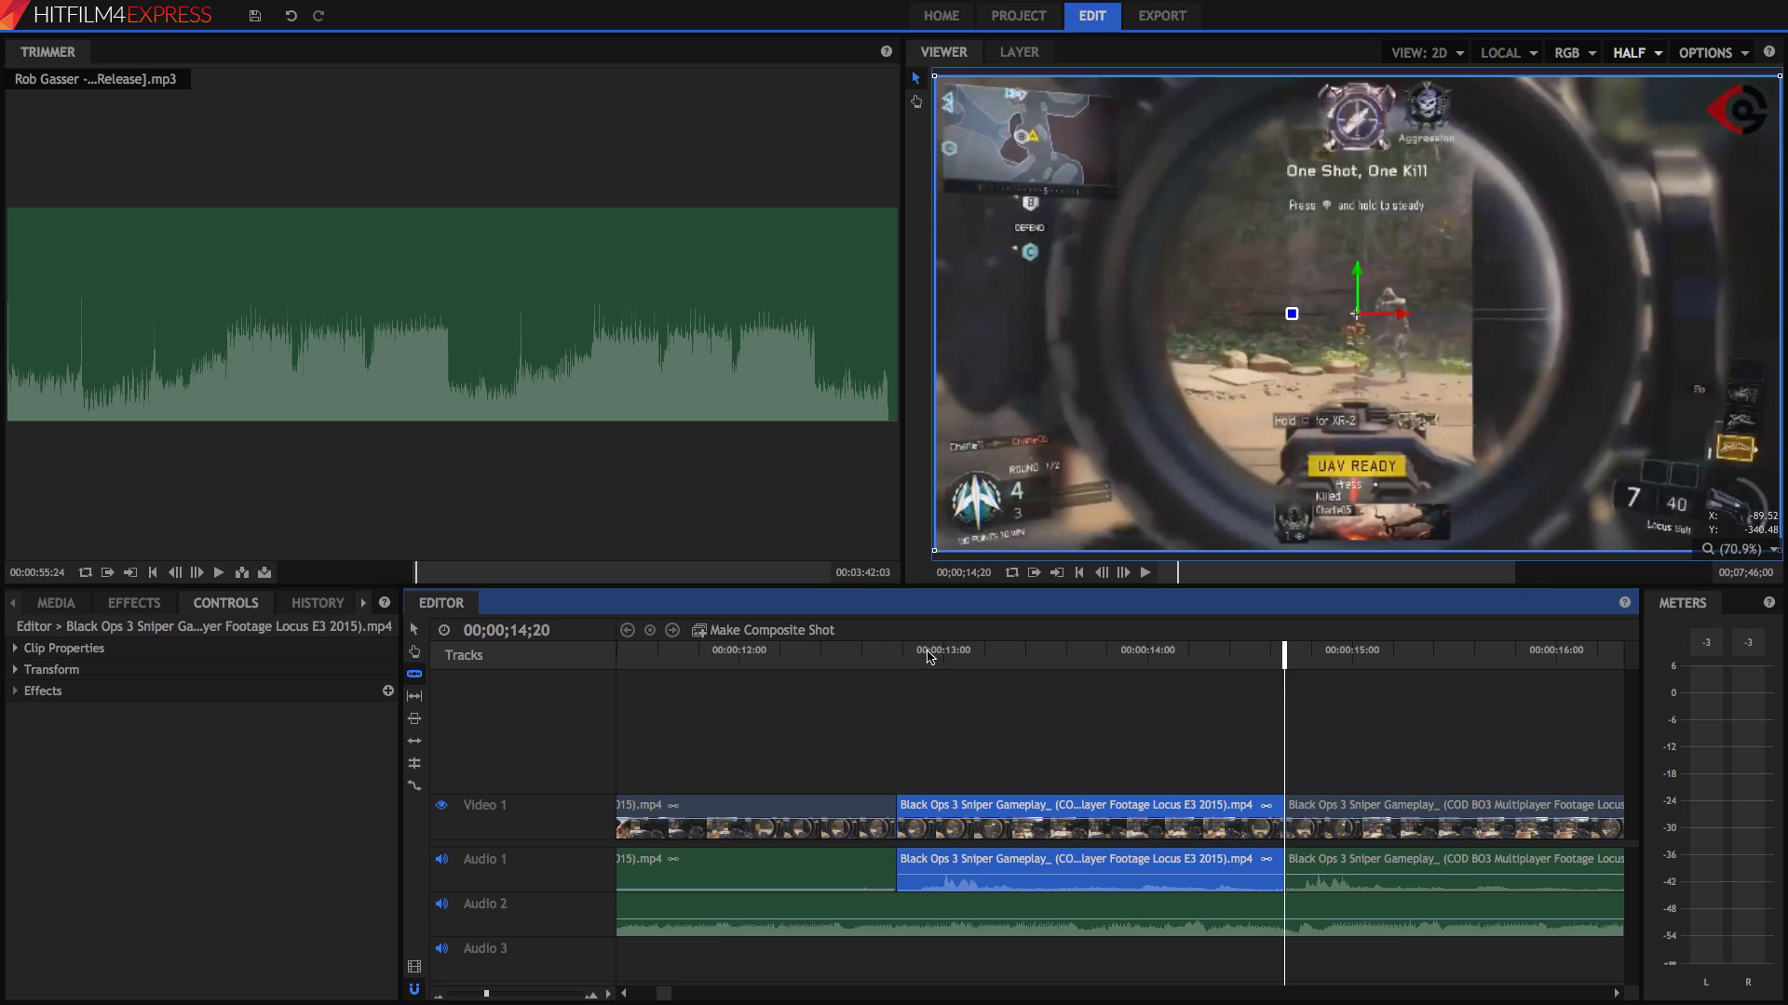
click(889, 651)
drag(889, 652, 1055, 678)
click(1051, 821)
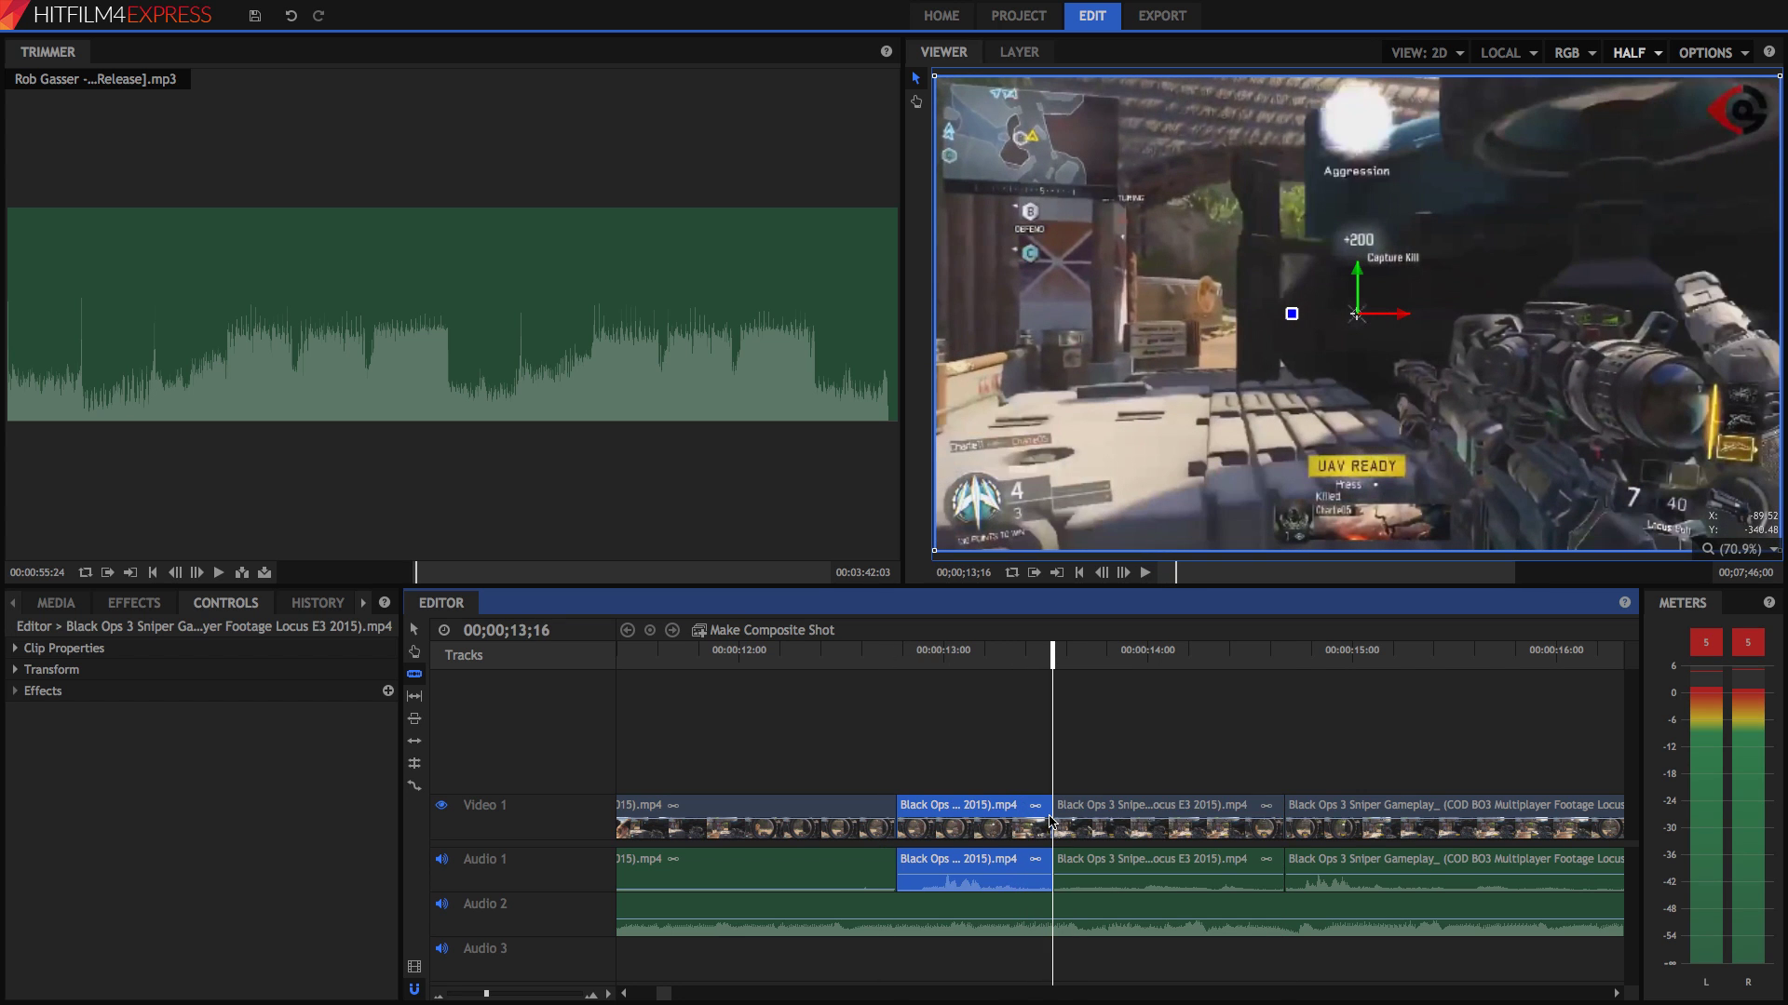
- Rate-stretch the piece between the cuts down to a few frames, leaving a gap
click(414, 785)
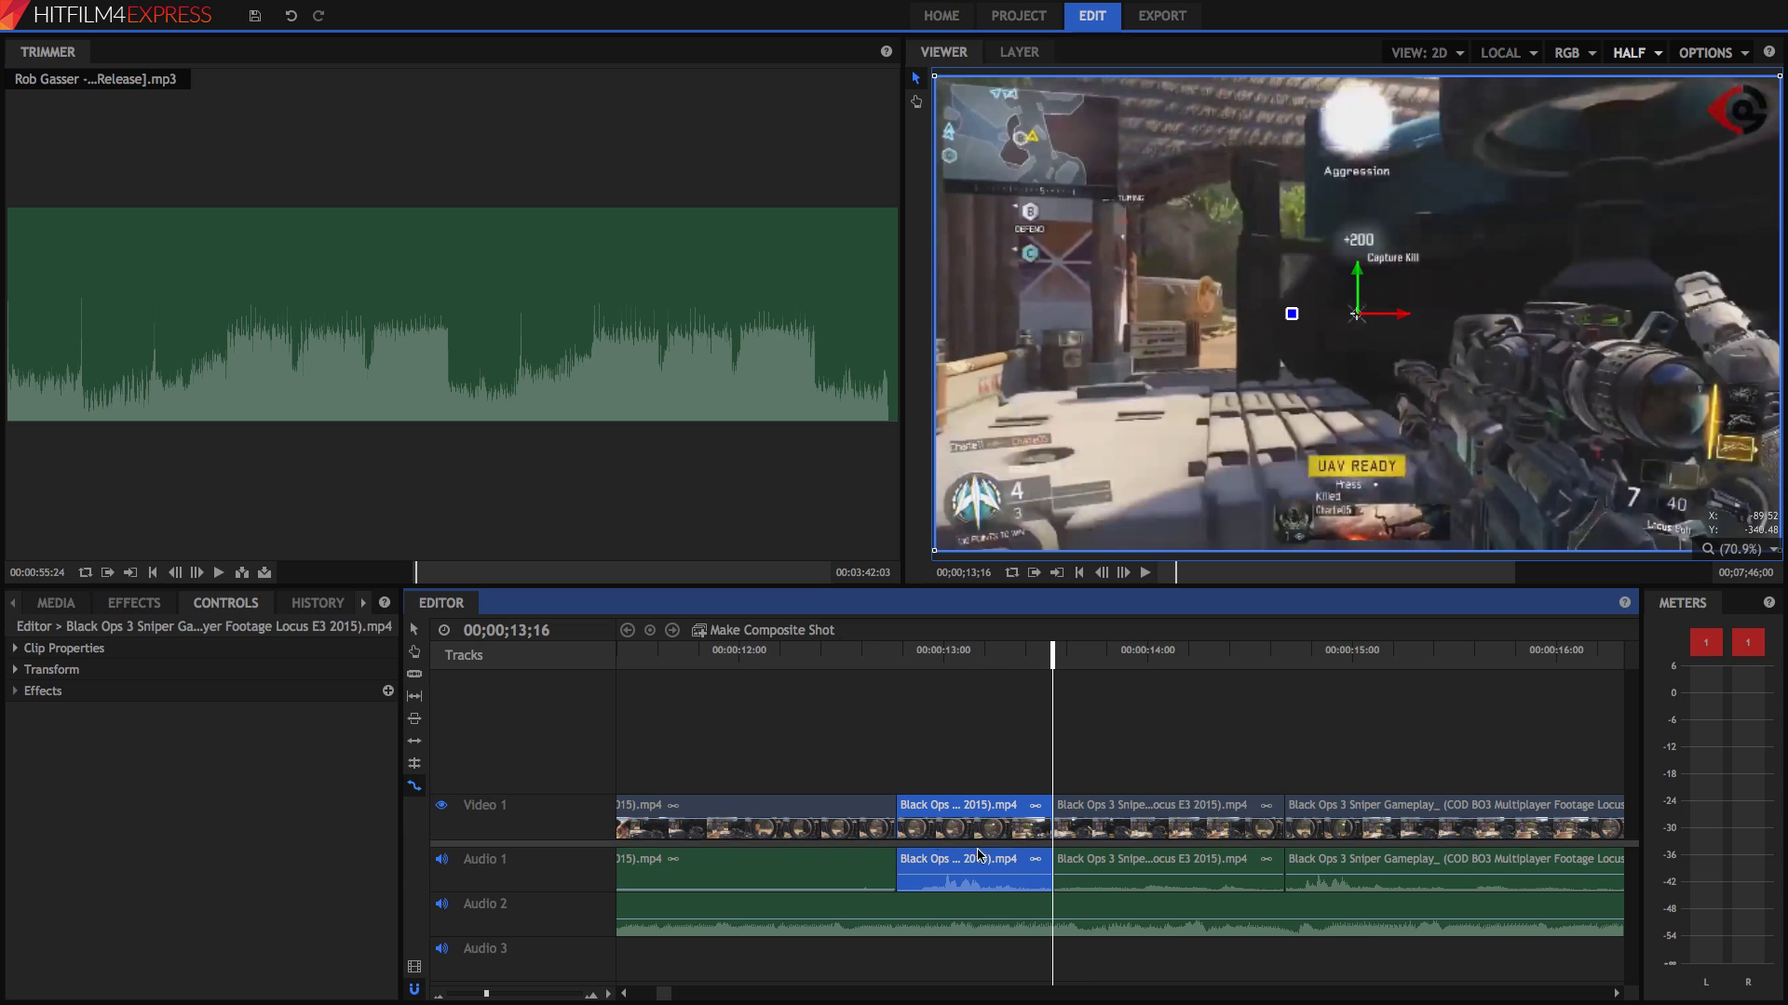
click(1085, 809)
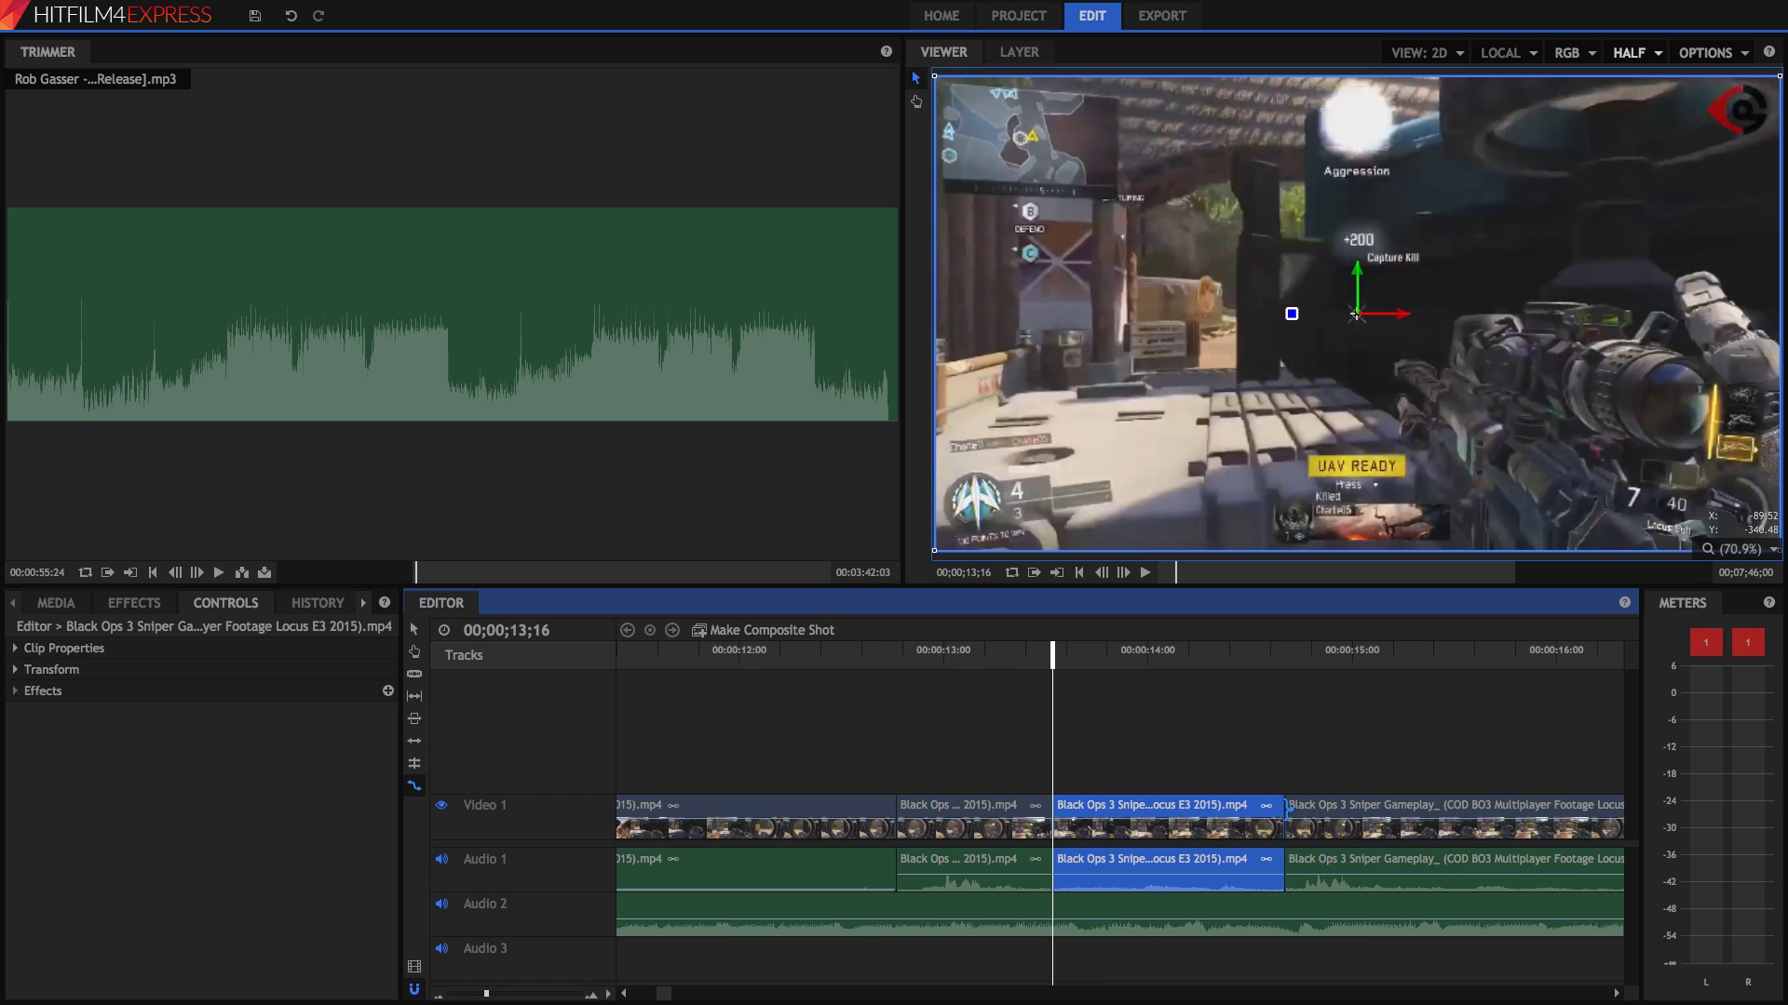
drag(1287, 809, 1073, 820)
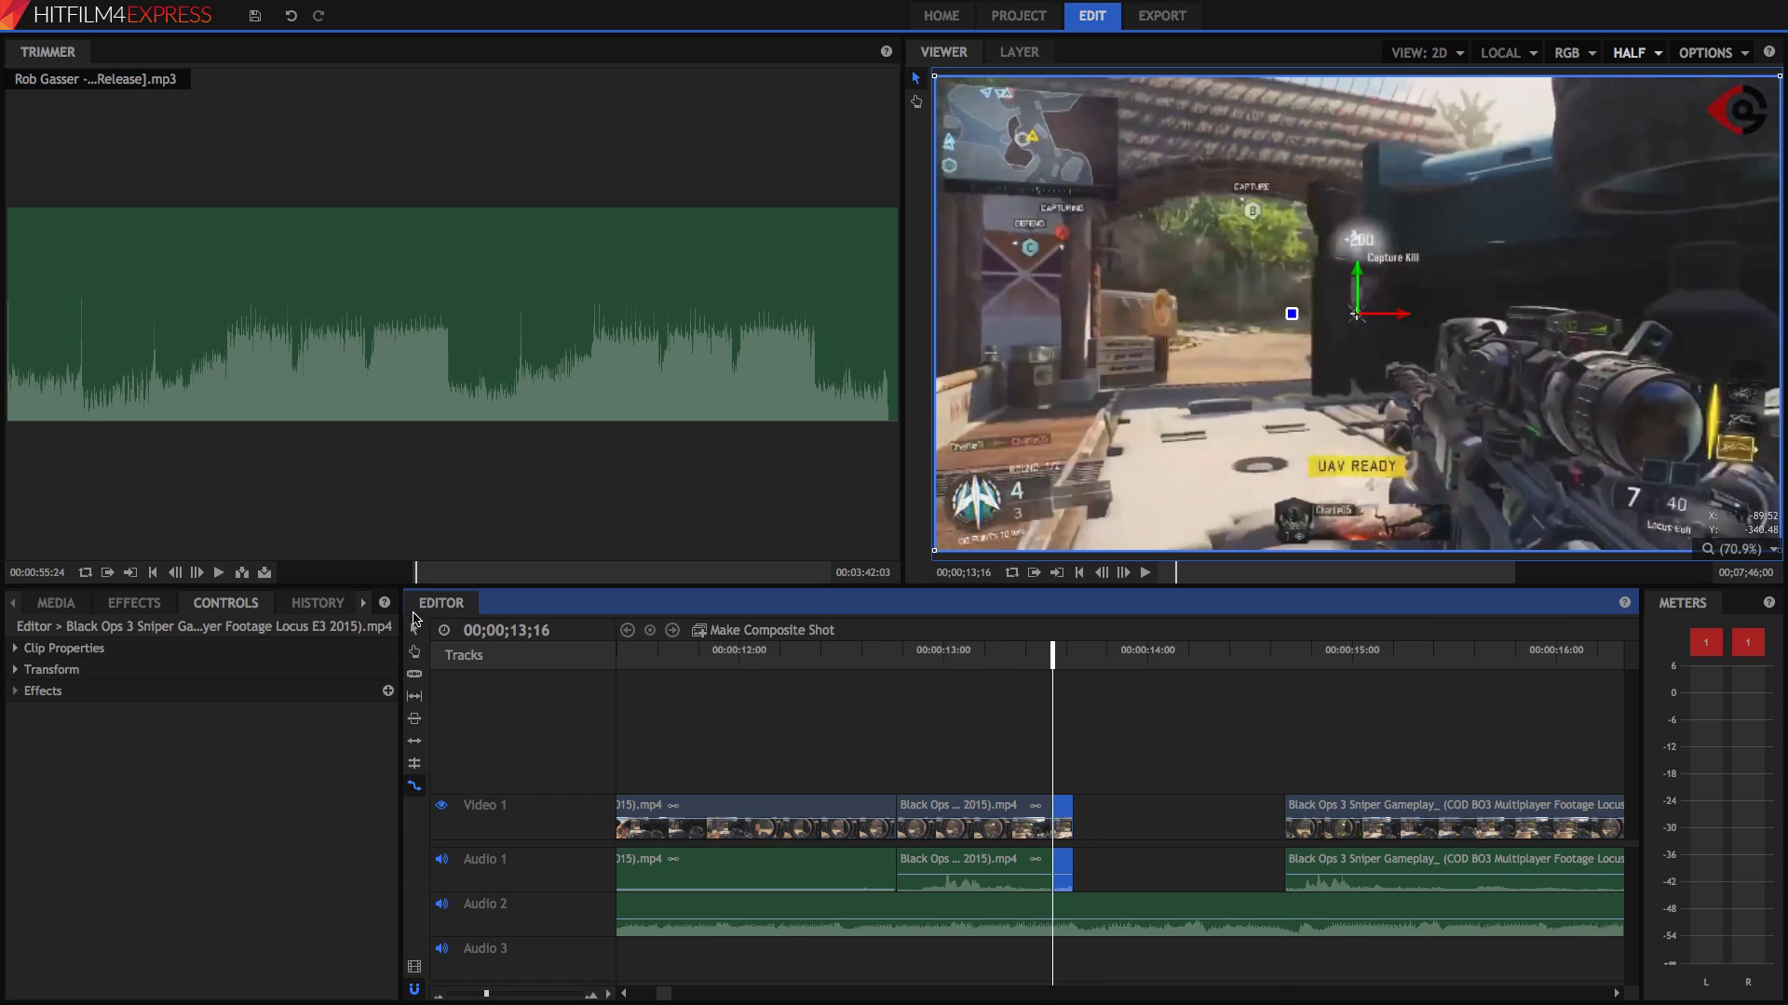
click(414, 630)
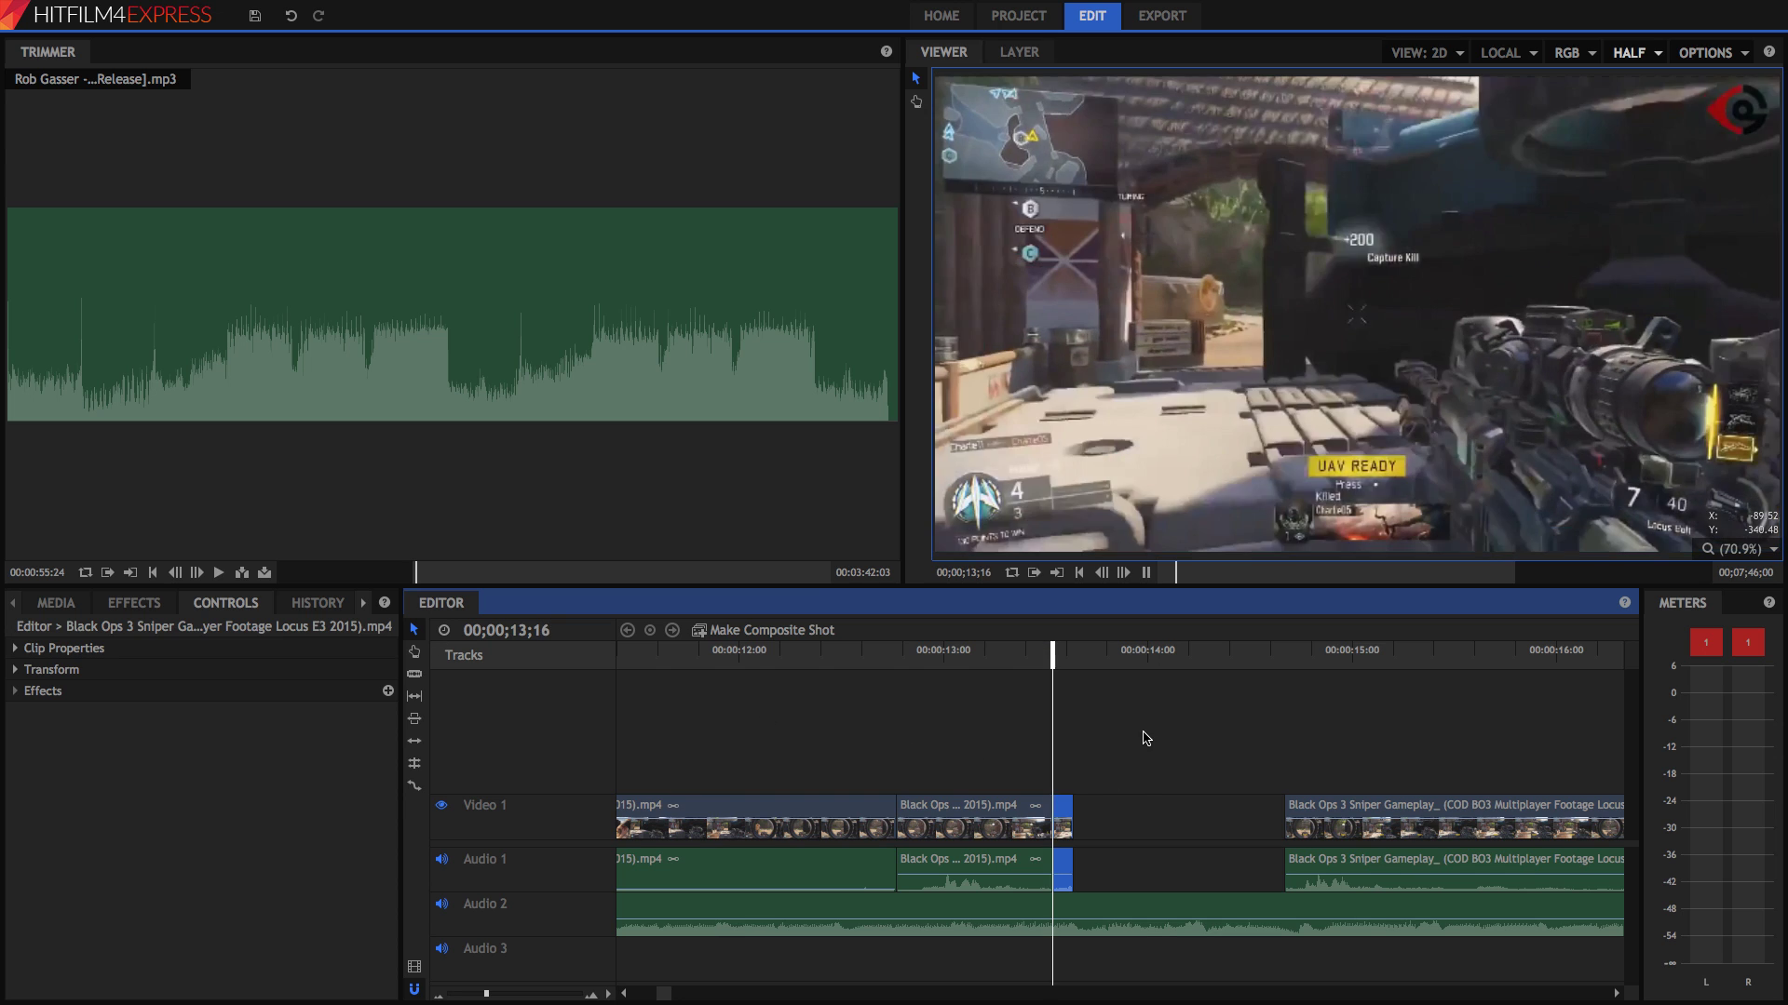
- Move the later clip left, stretch the short piece to fill the gap, and preview from 12;13
key(space)
drag(1308, 805, 1199, 807)
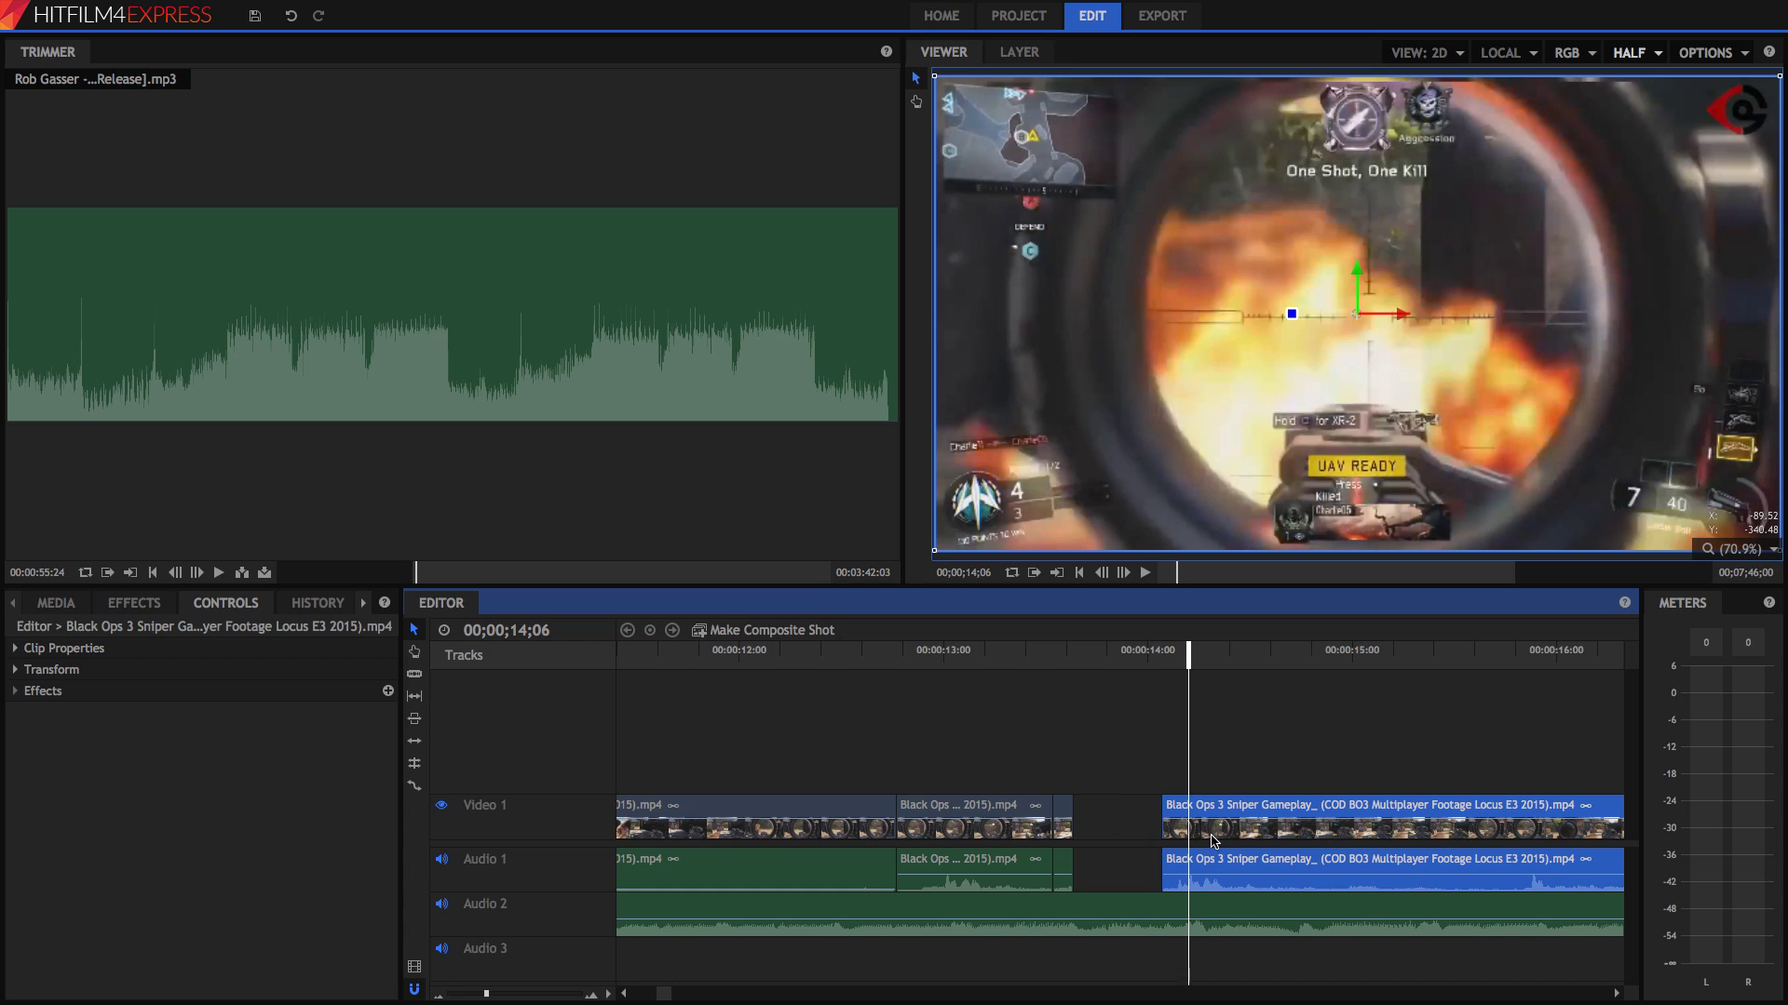
click(415, 786)
drag(1080, 806, 1161, 806)
click(827, 663)
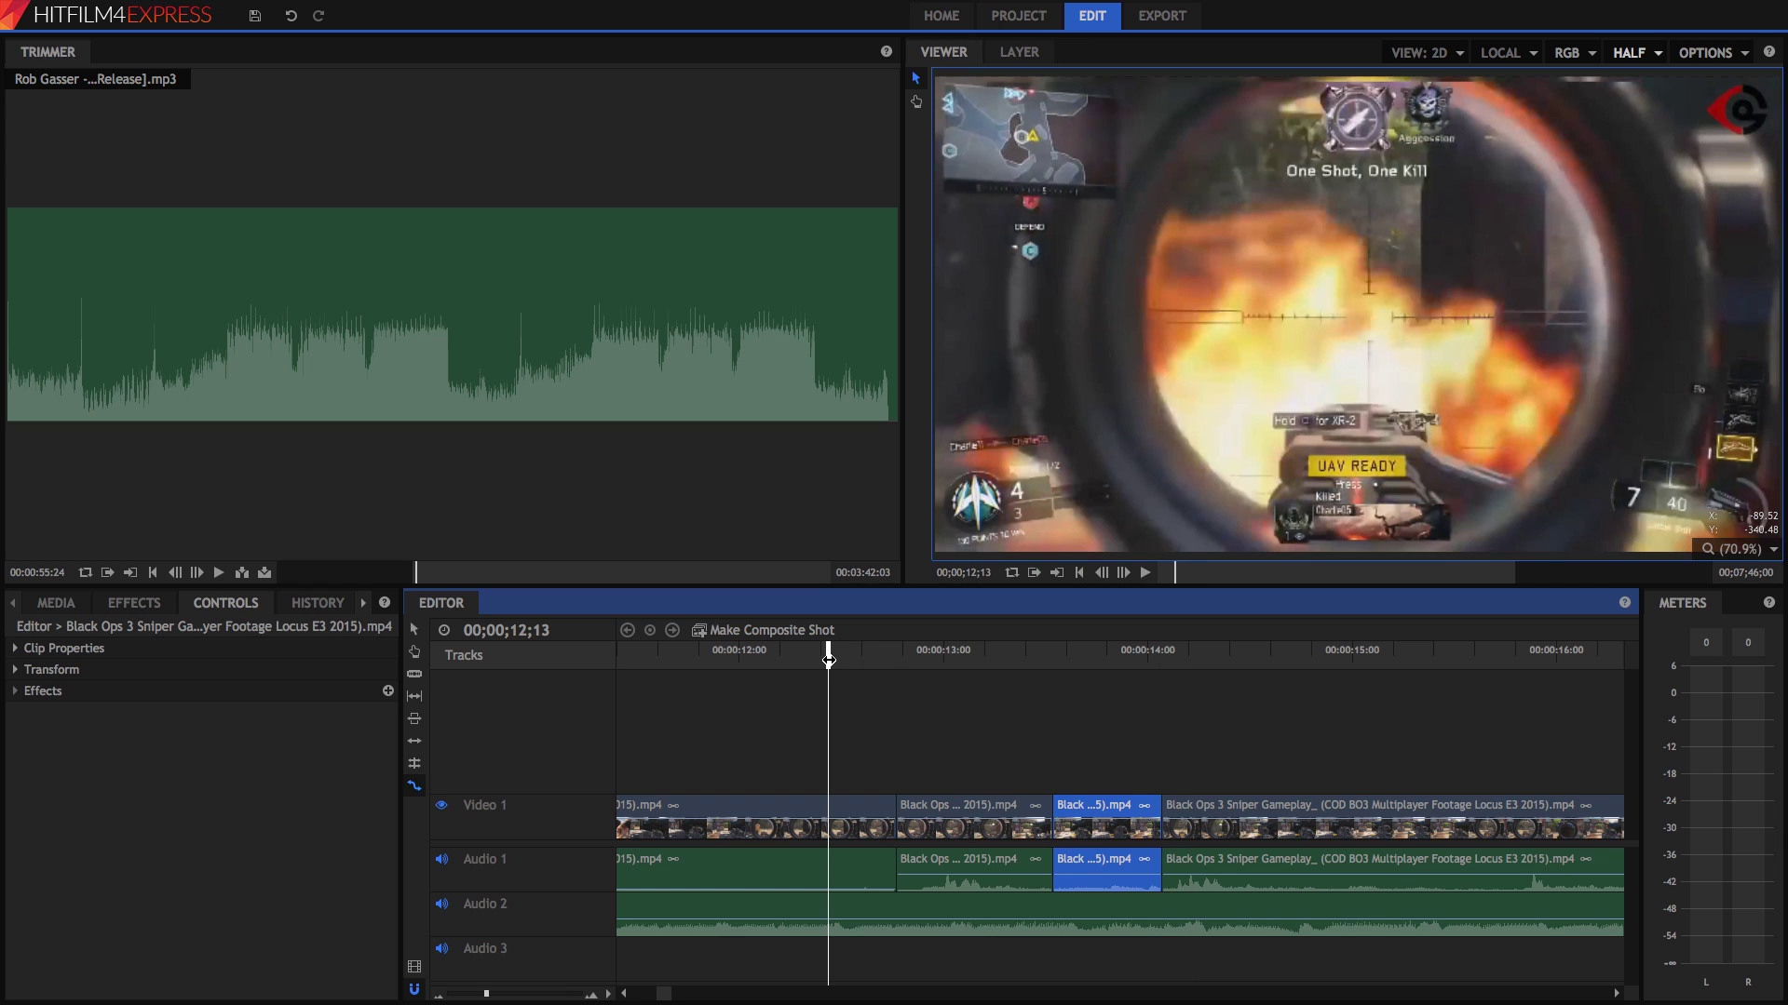
key(space)
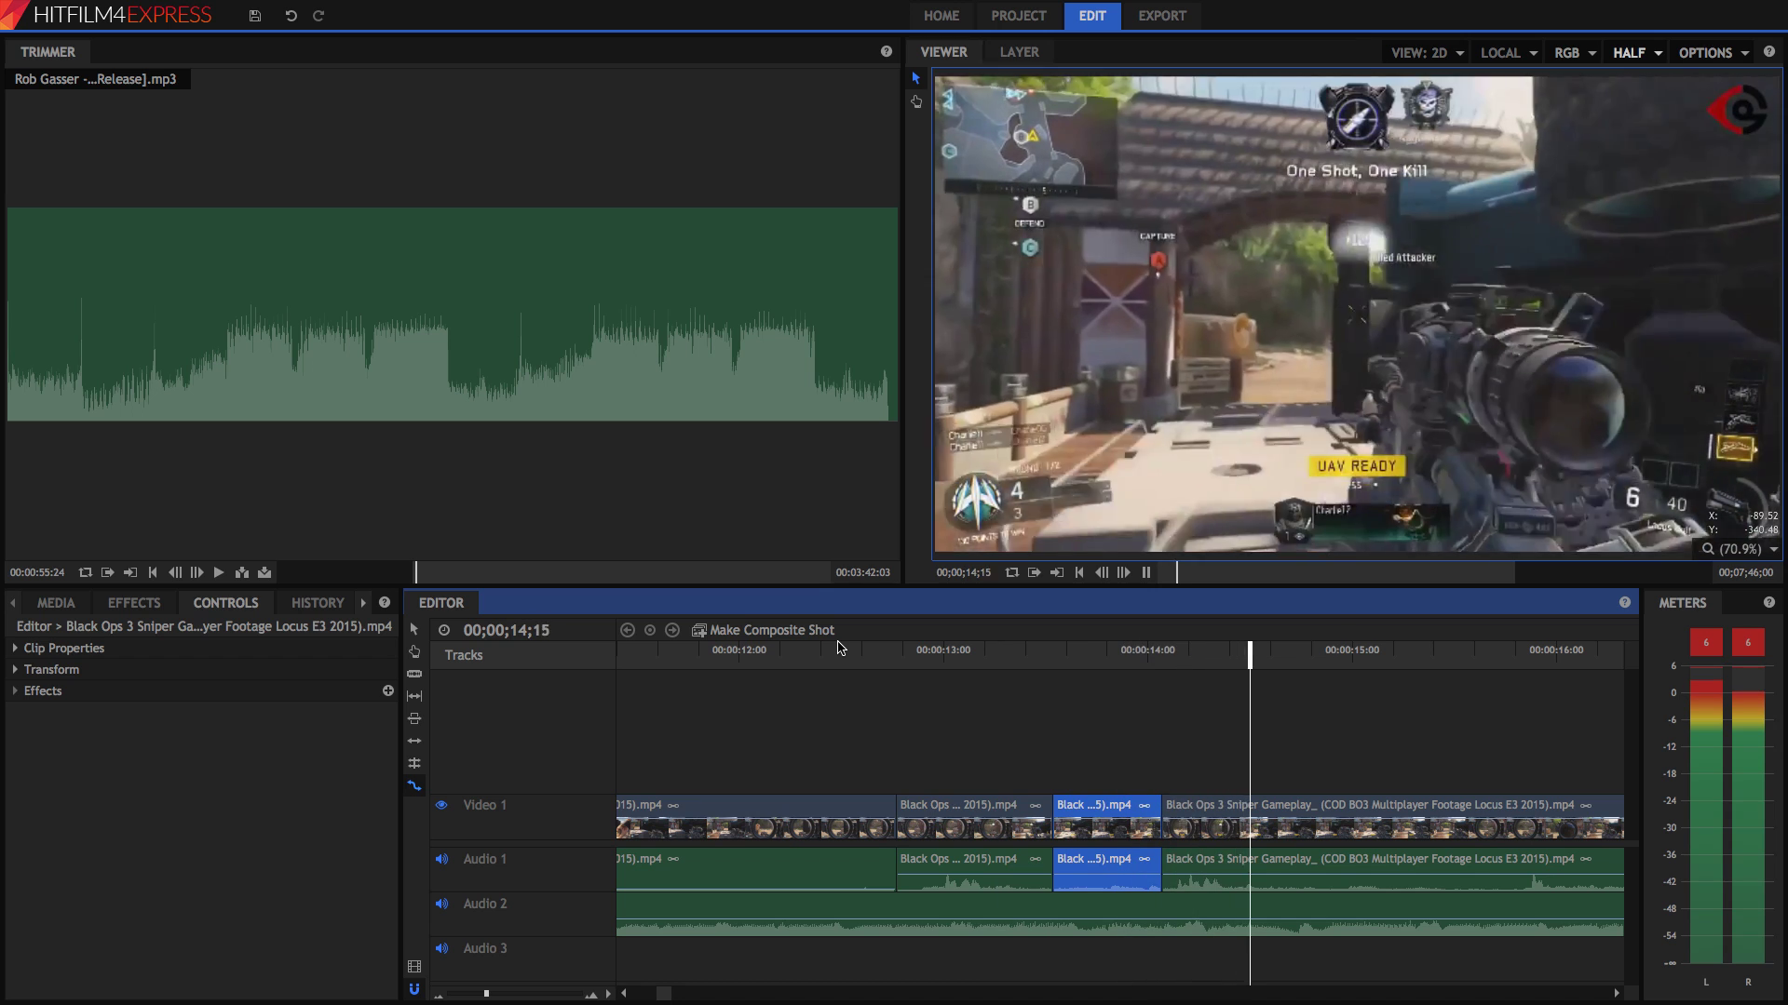
key(space)
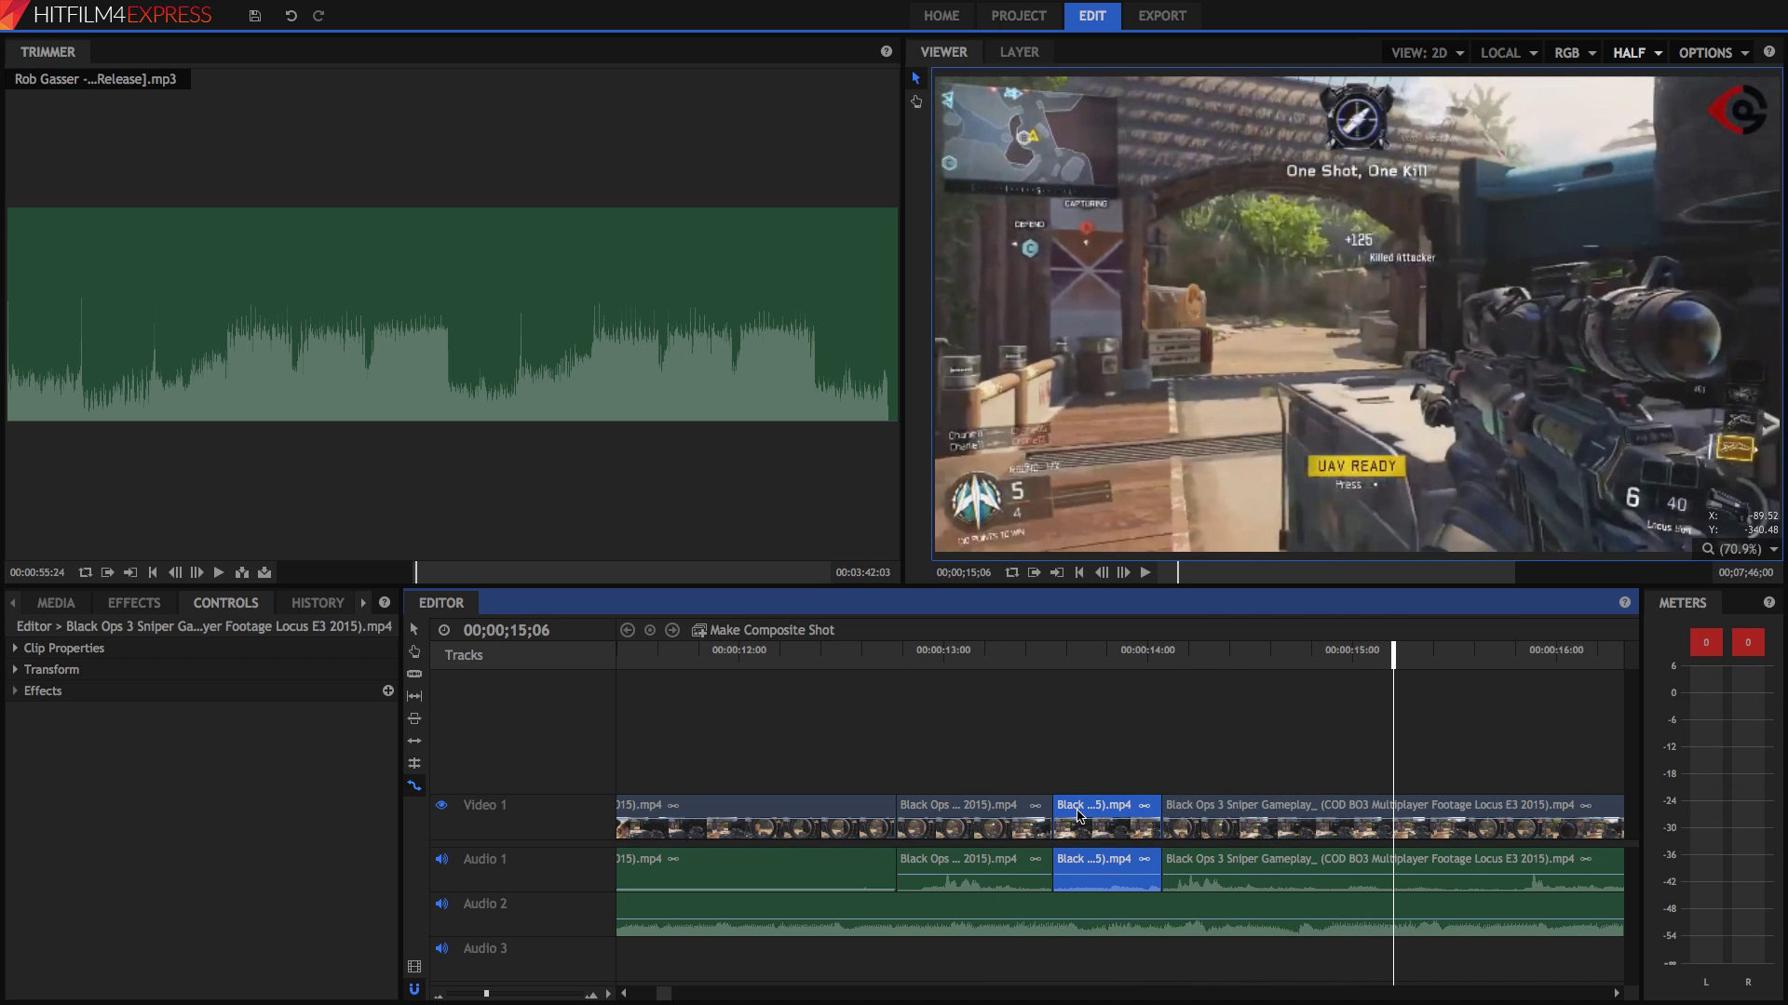
- Shorten the stretched piece to 14 frames and preview the result from 12;14
mouse_move(1163, 805)
mouse_down()
mouse_move(1146, 807)
mouse_move(1194, 808)
mouse_up()
click(1004, 667)
key(space)
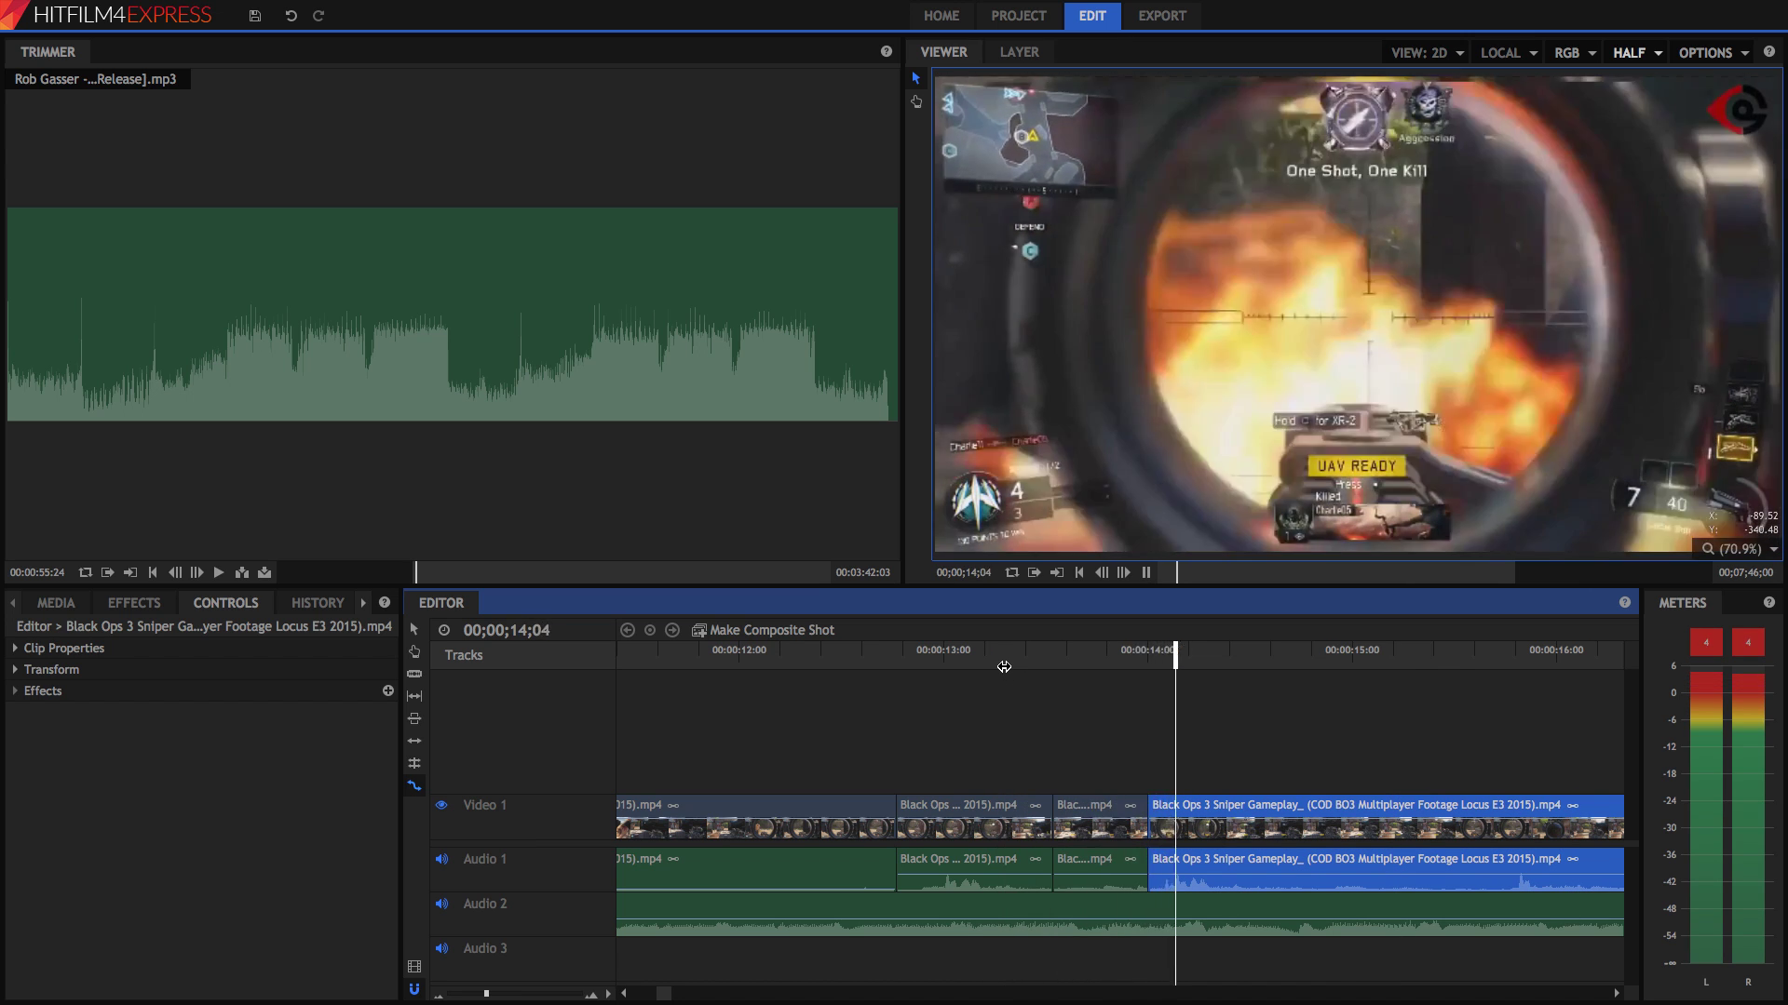
key(space)
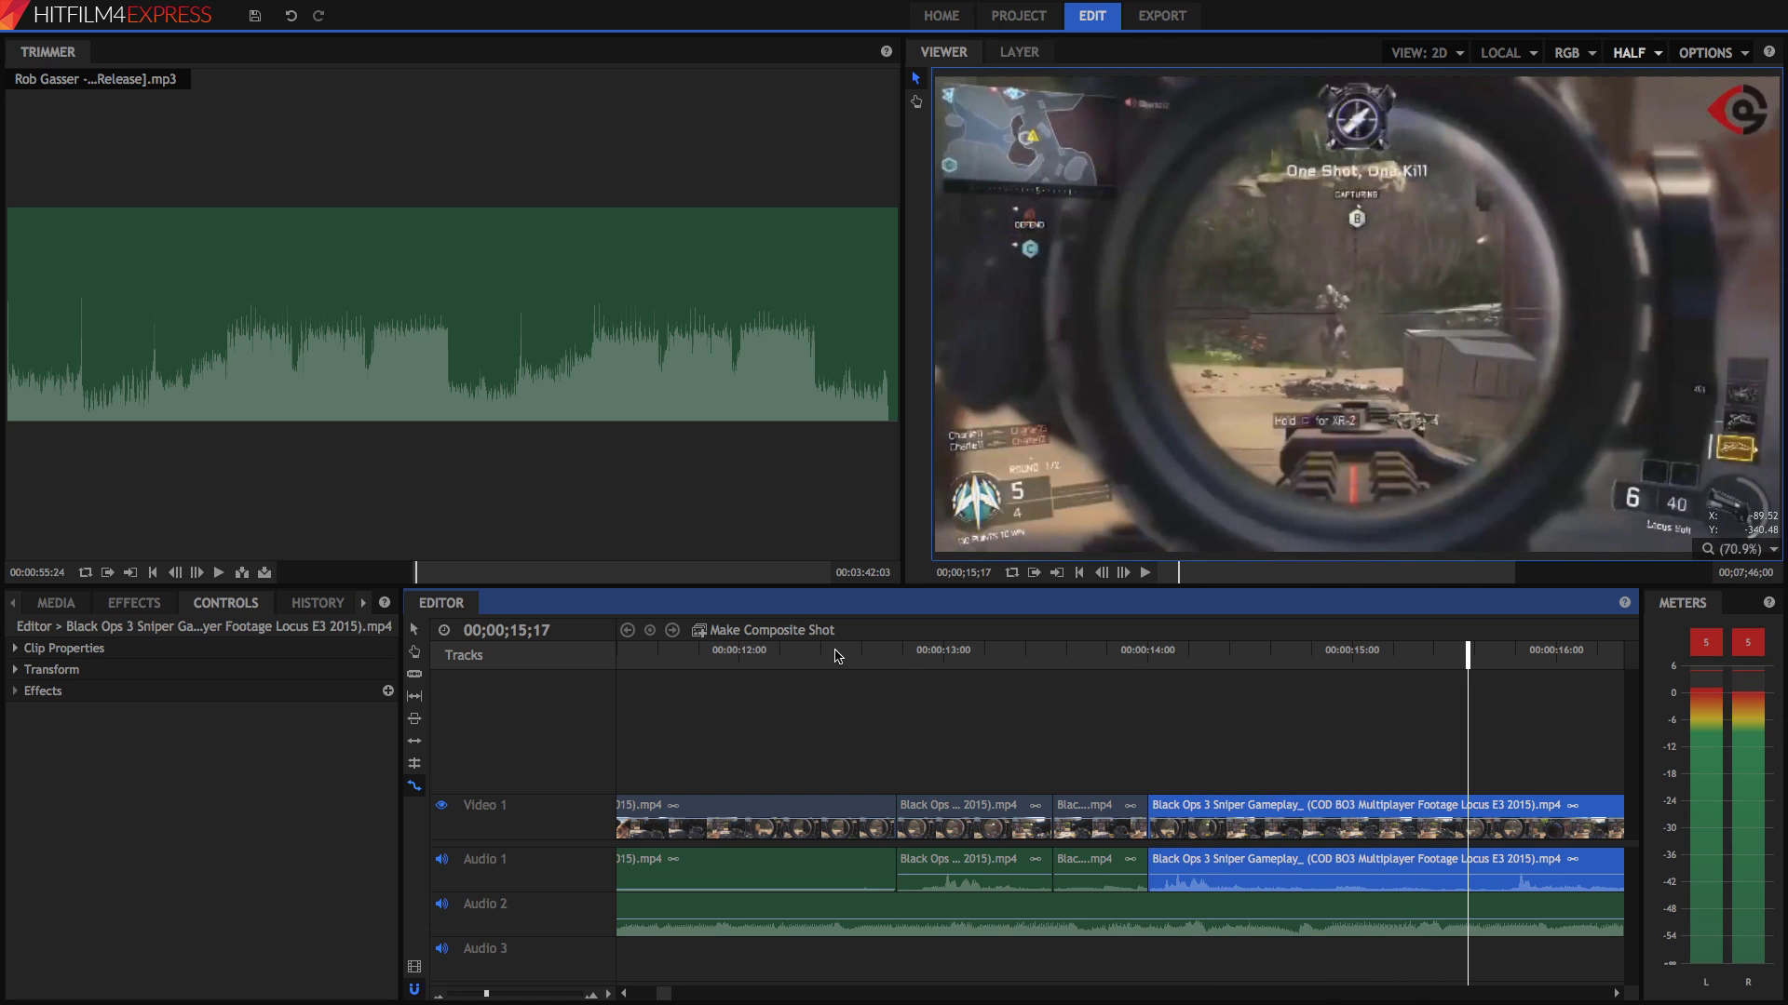
click(836, 652)
key(space)
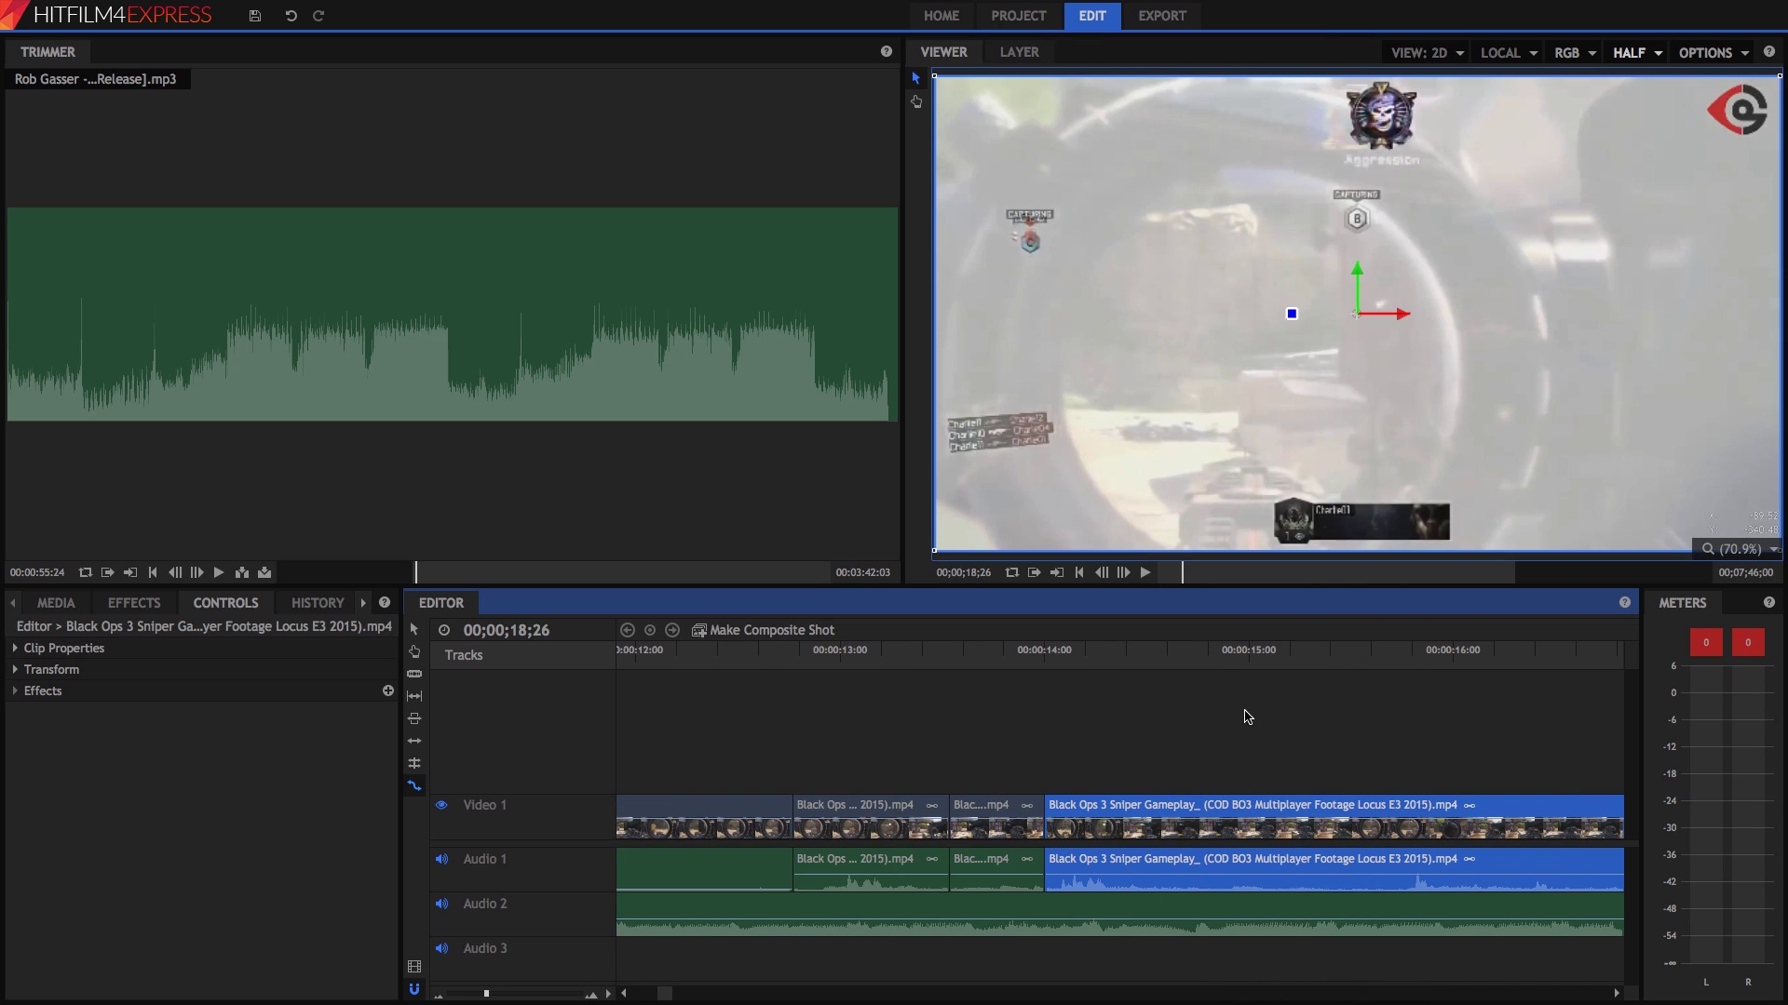
- Rate-stretch the clip before 17;20 so it meets the next clip without a gap
click(1298, 759)
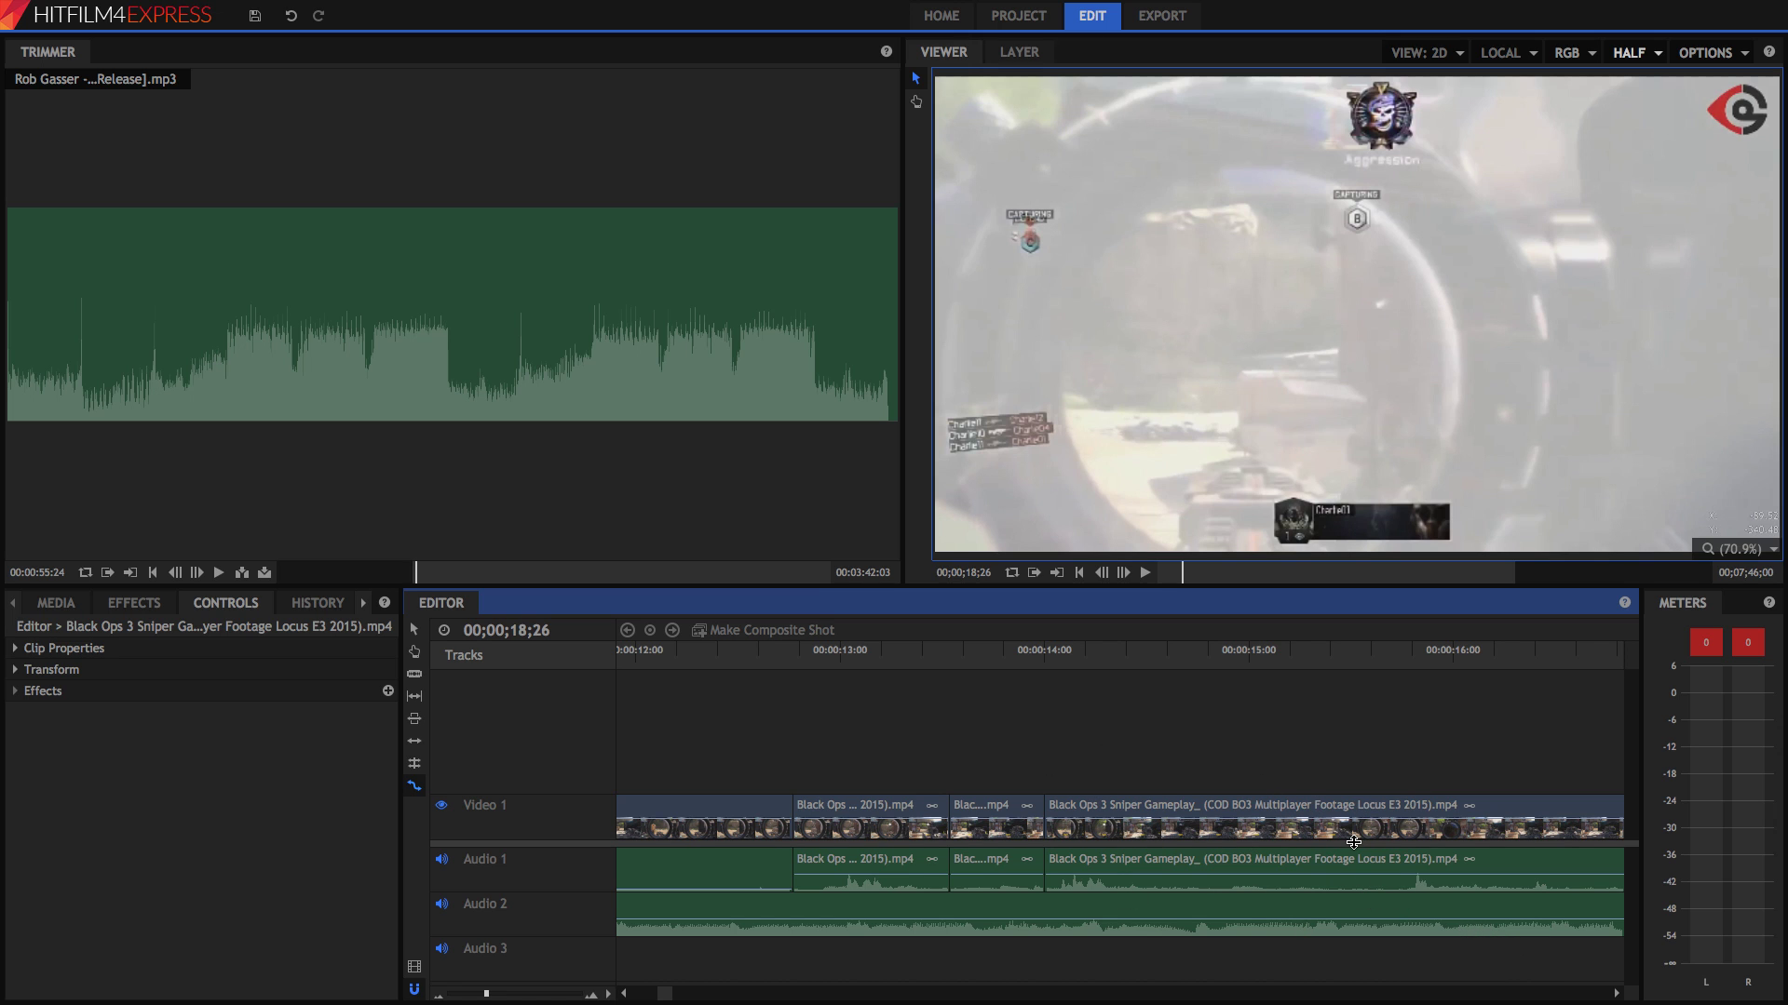
key(space)
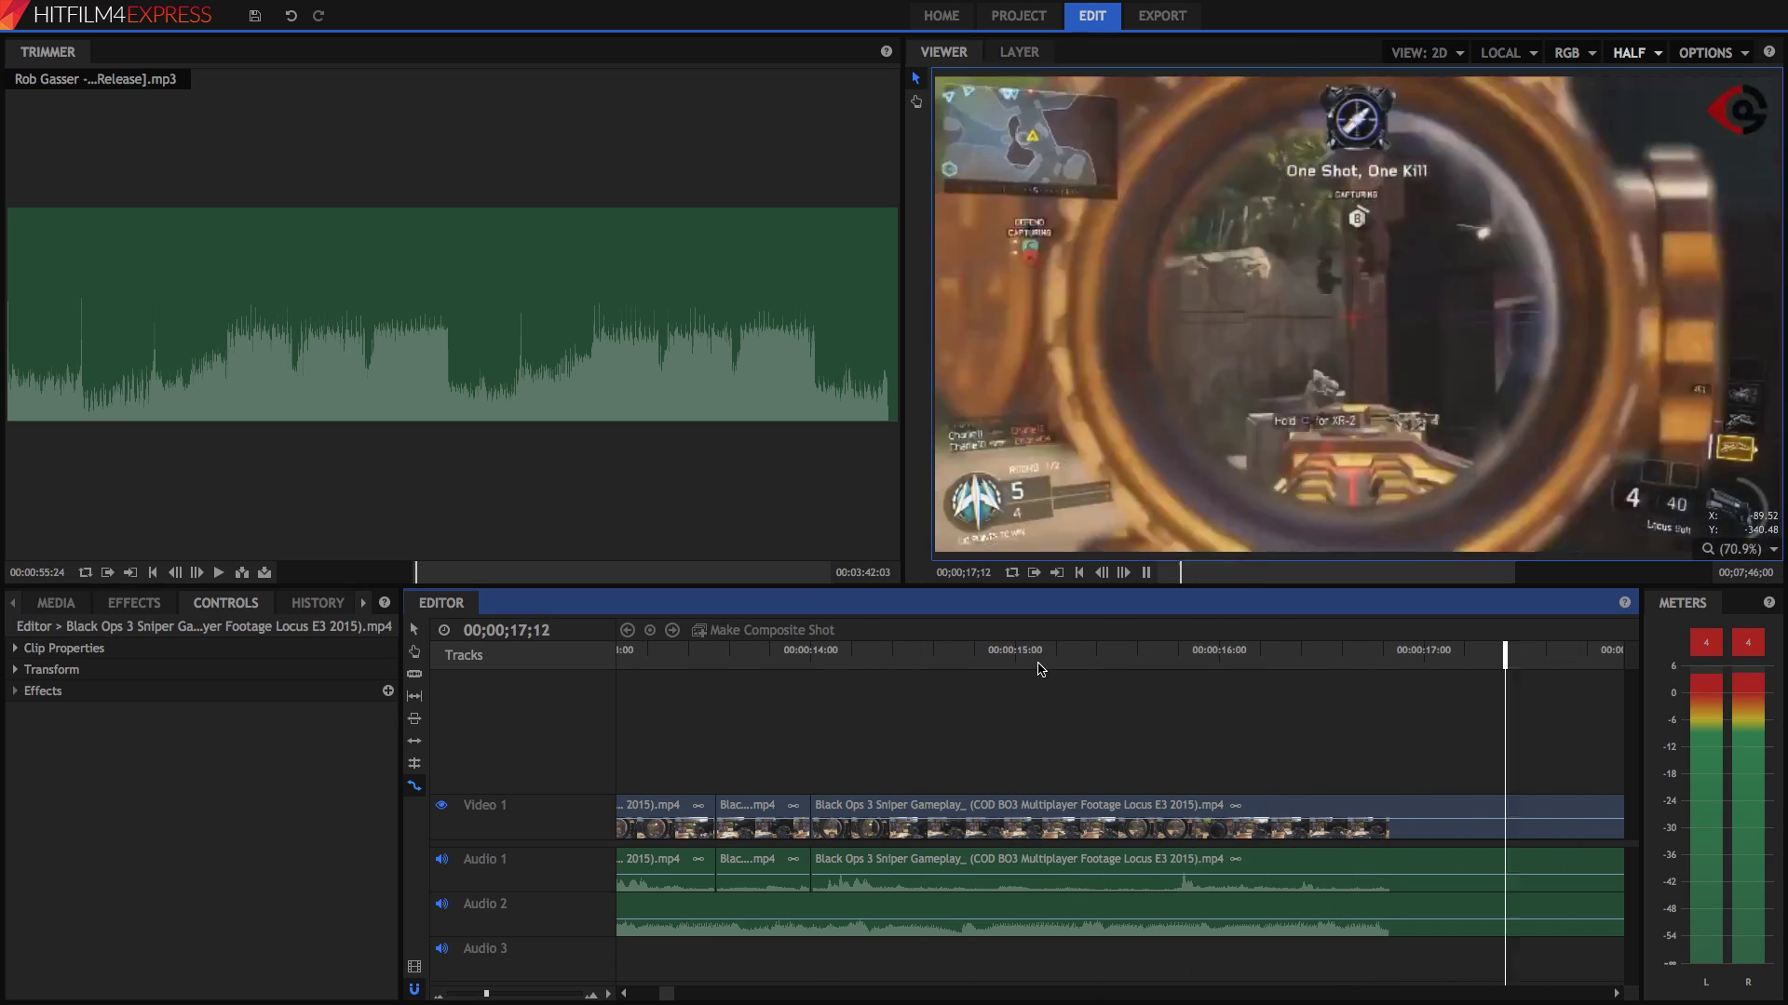
click(1245, 814)
drag(1245, 814, 1266, 671)
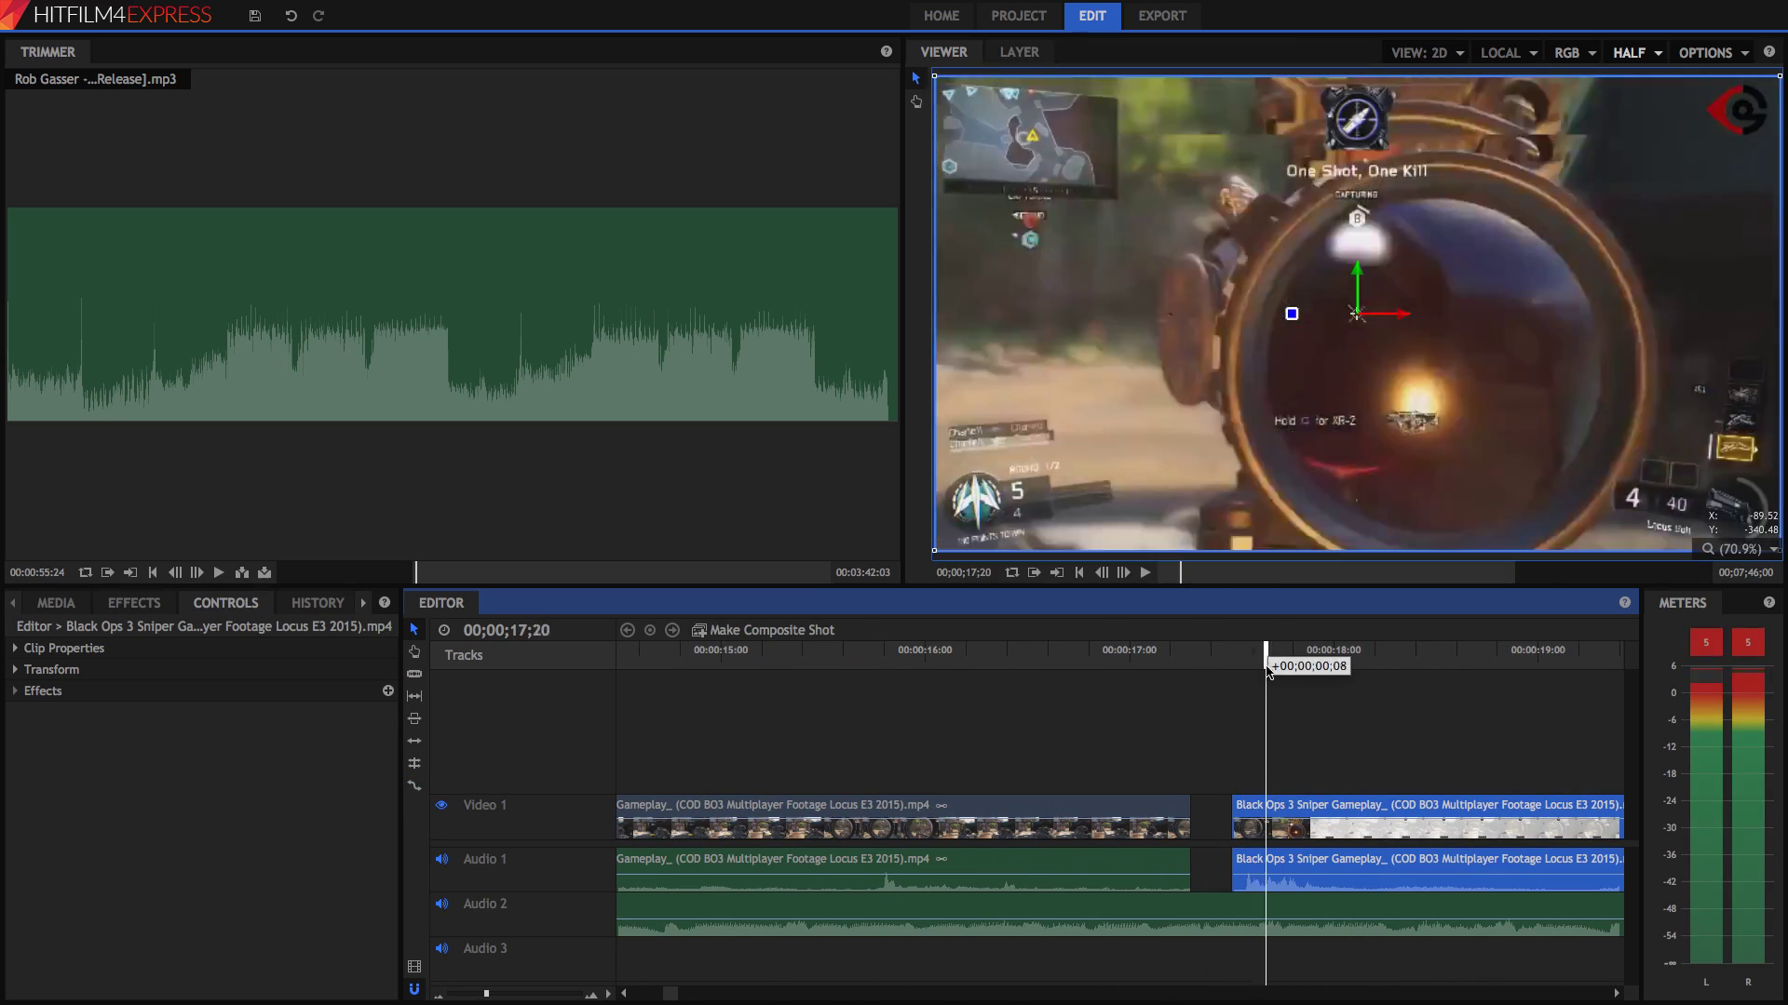
drag(1189, 819, 1197, 819)
- Slice the gameplay at 16;00 with Ctrl+Shift+D and play back the edit
click(926, 668)
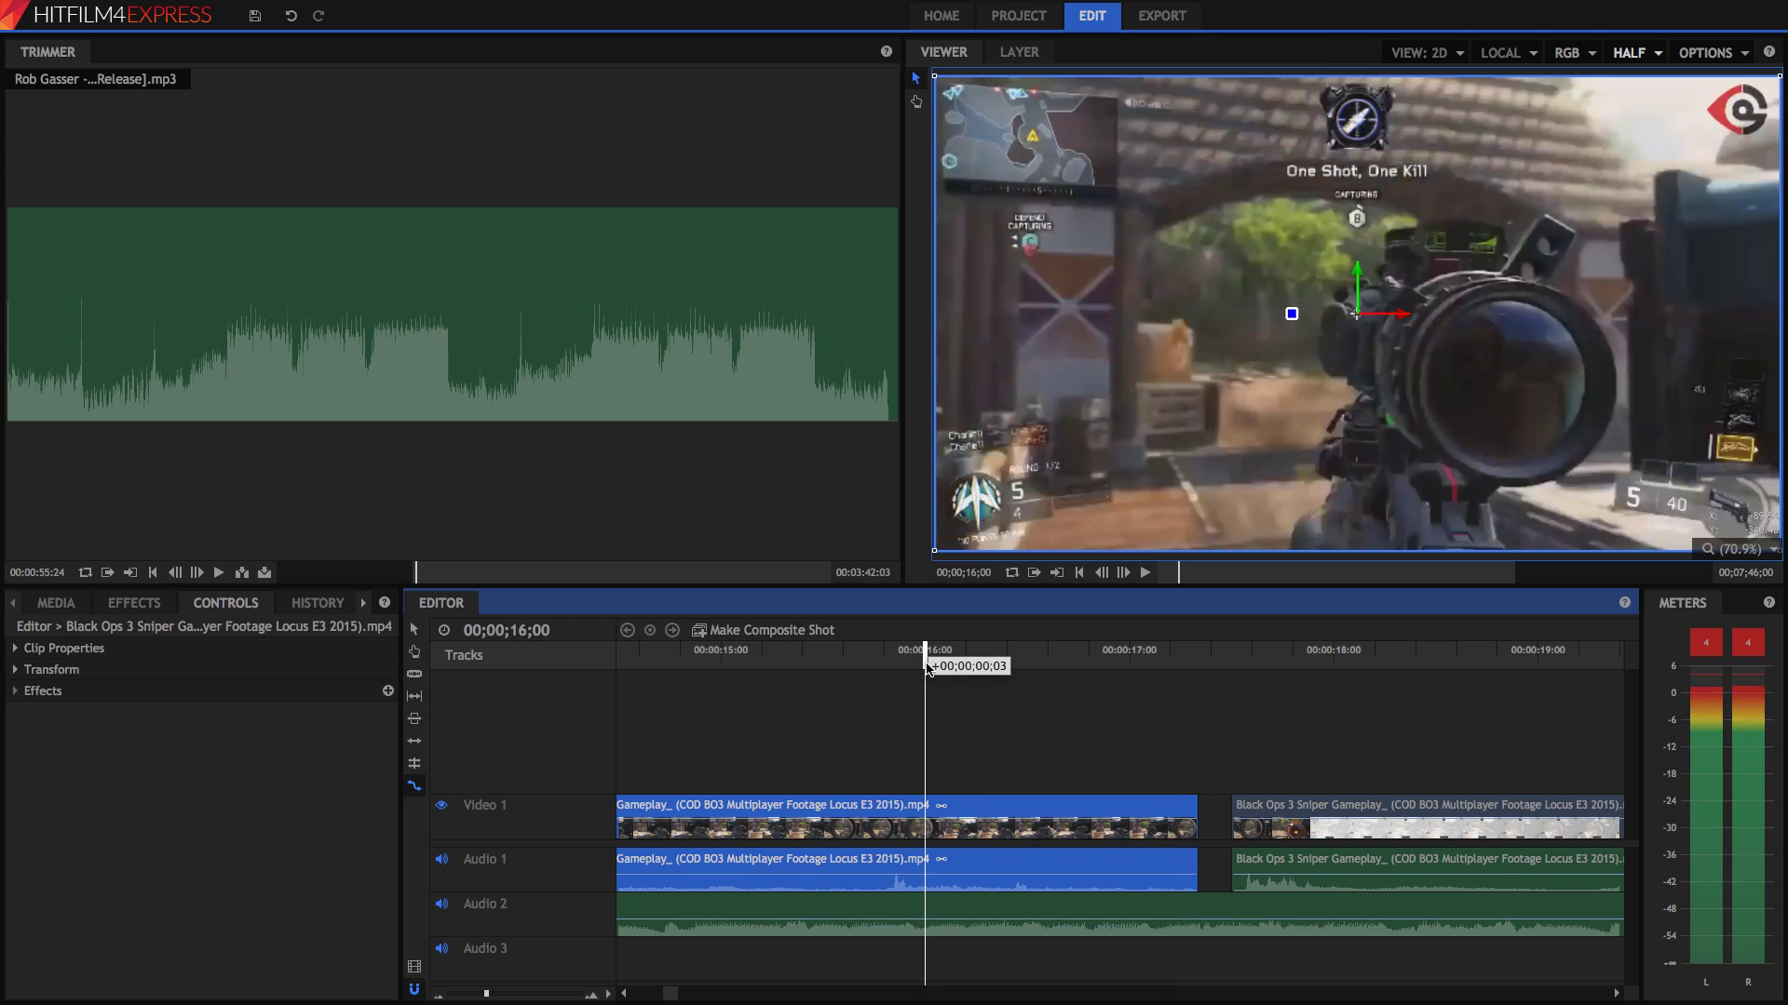
key(ctrl+shift+d)
key(space)
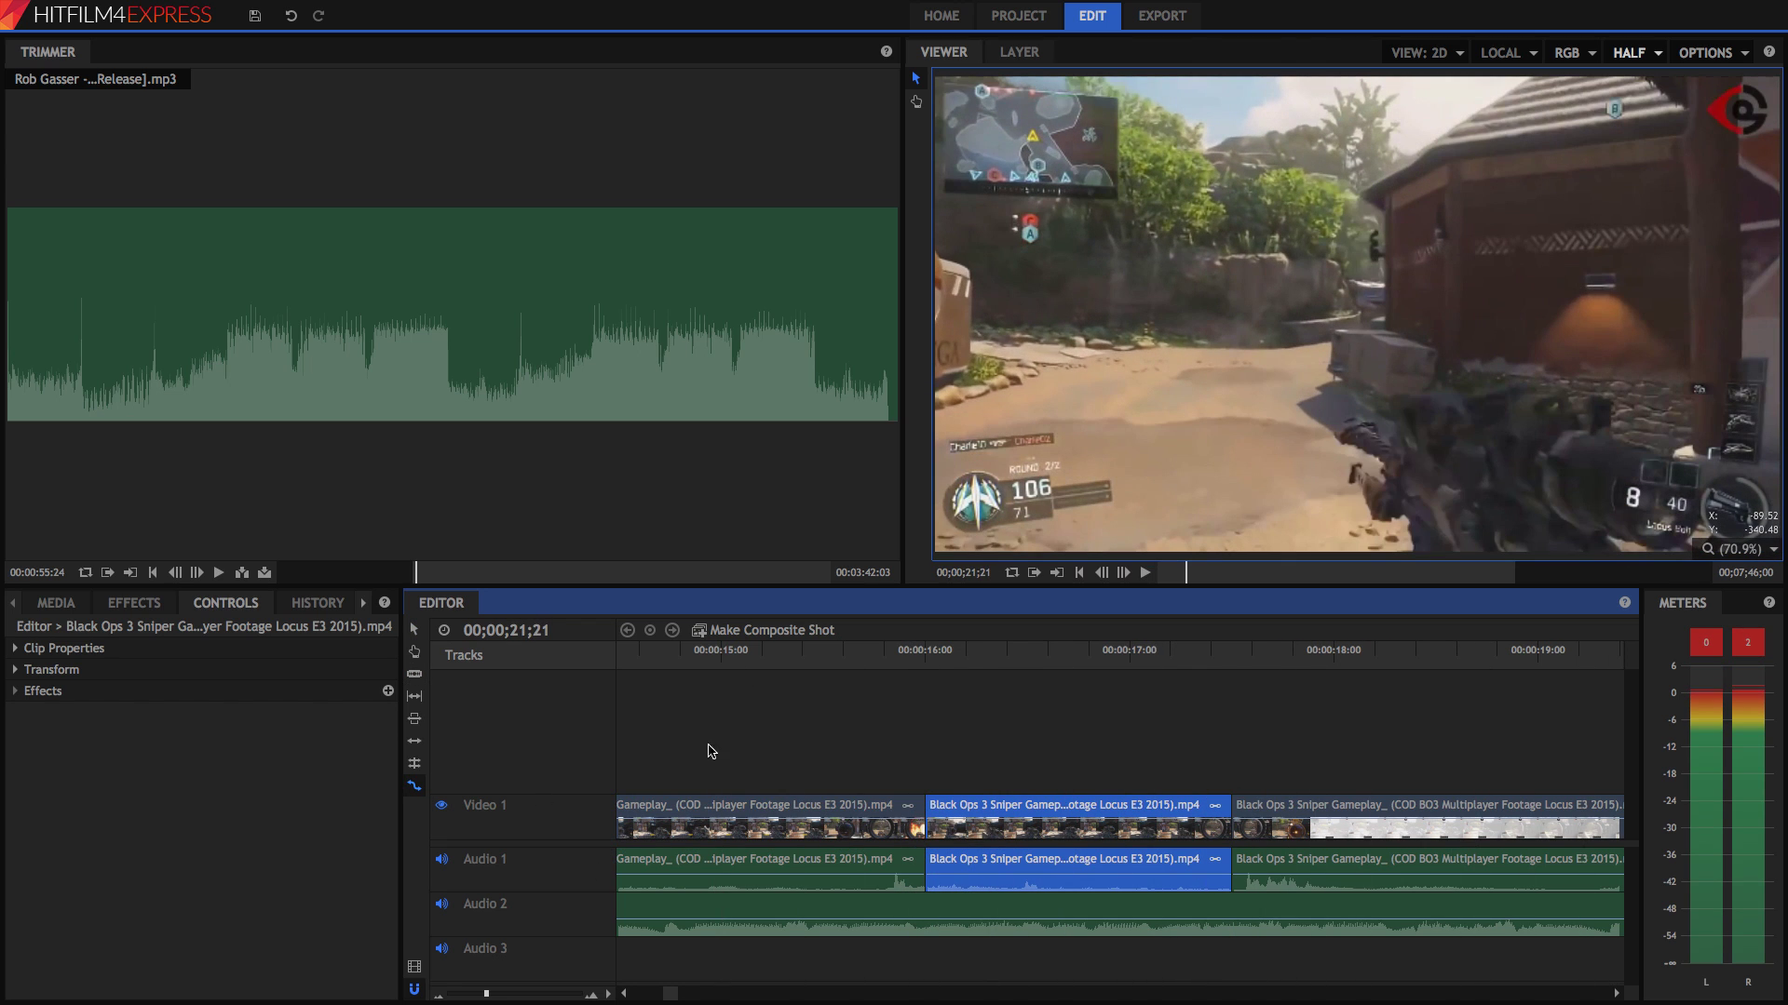
scroll(701, 882, down, 10)
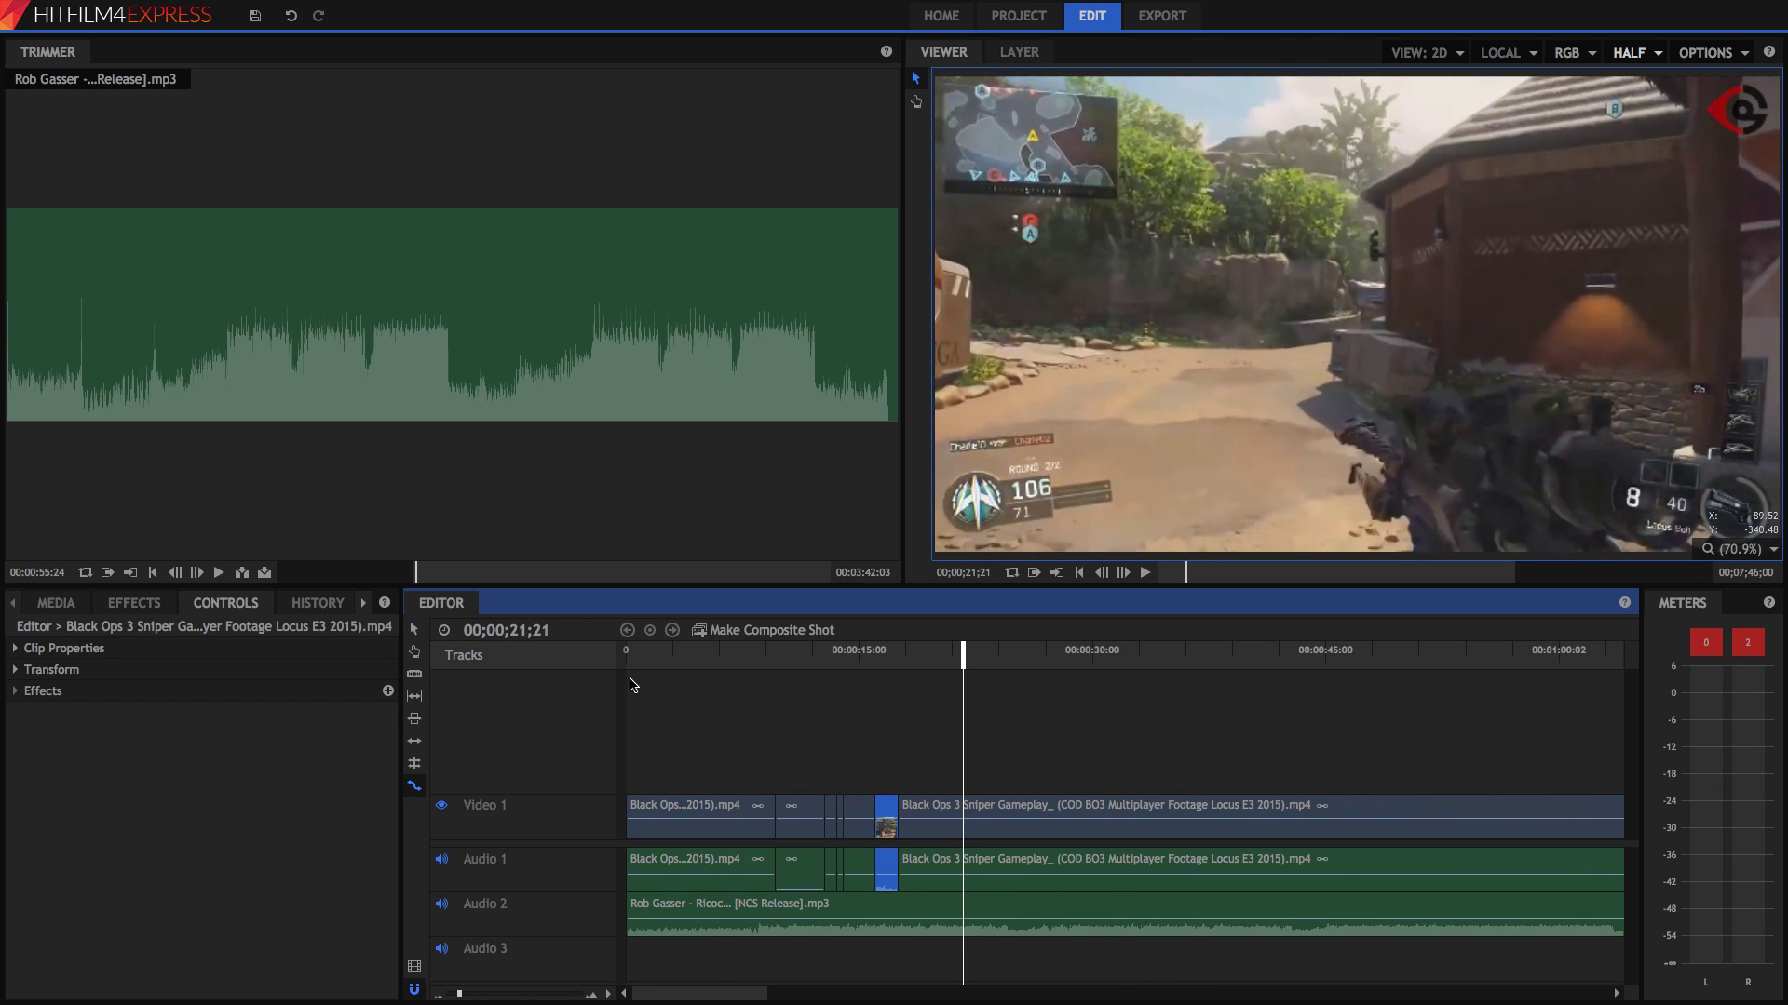
drag(633, 654, 384, 663)
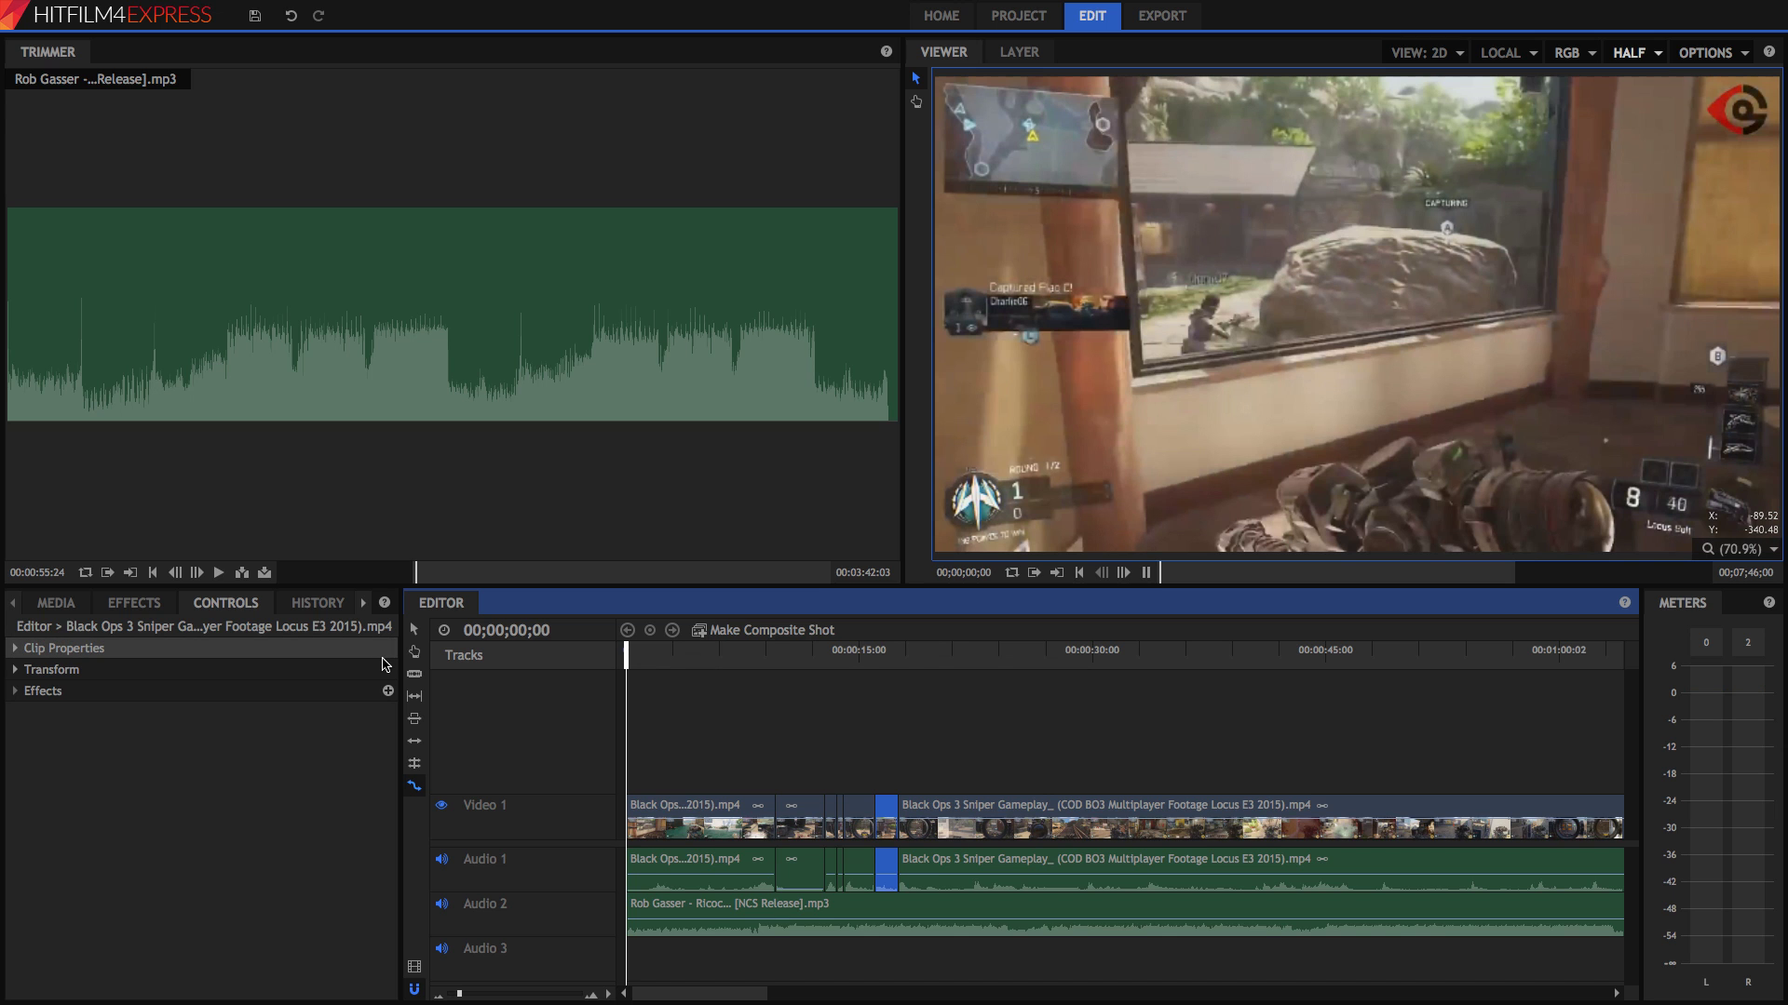
key(space)
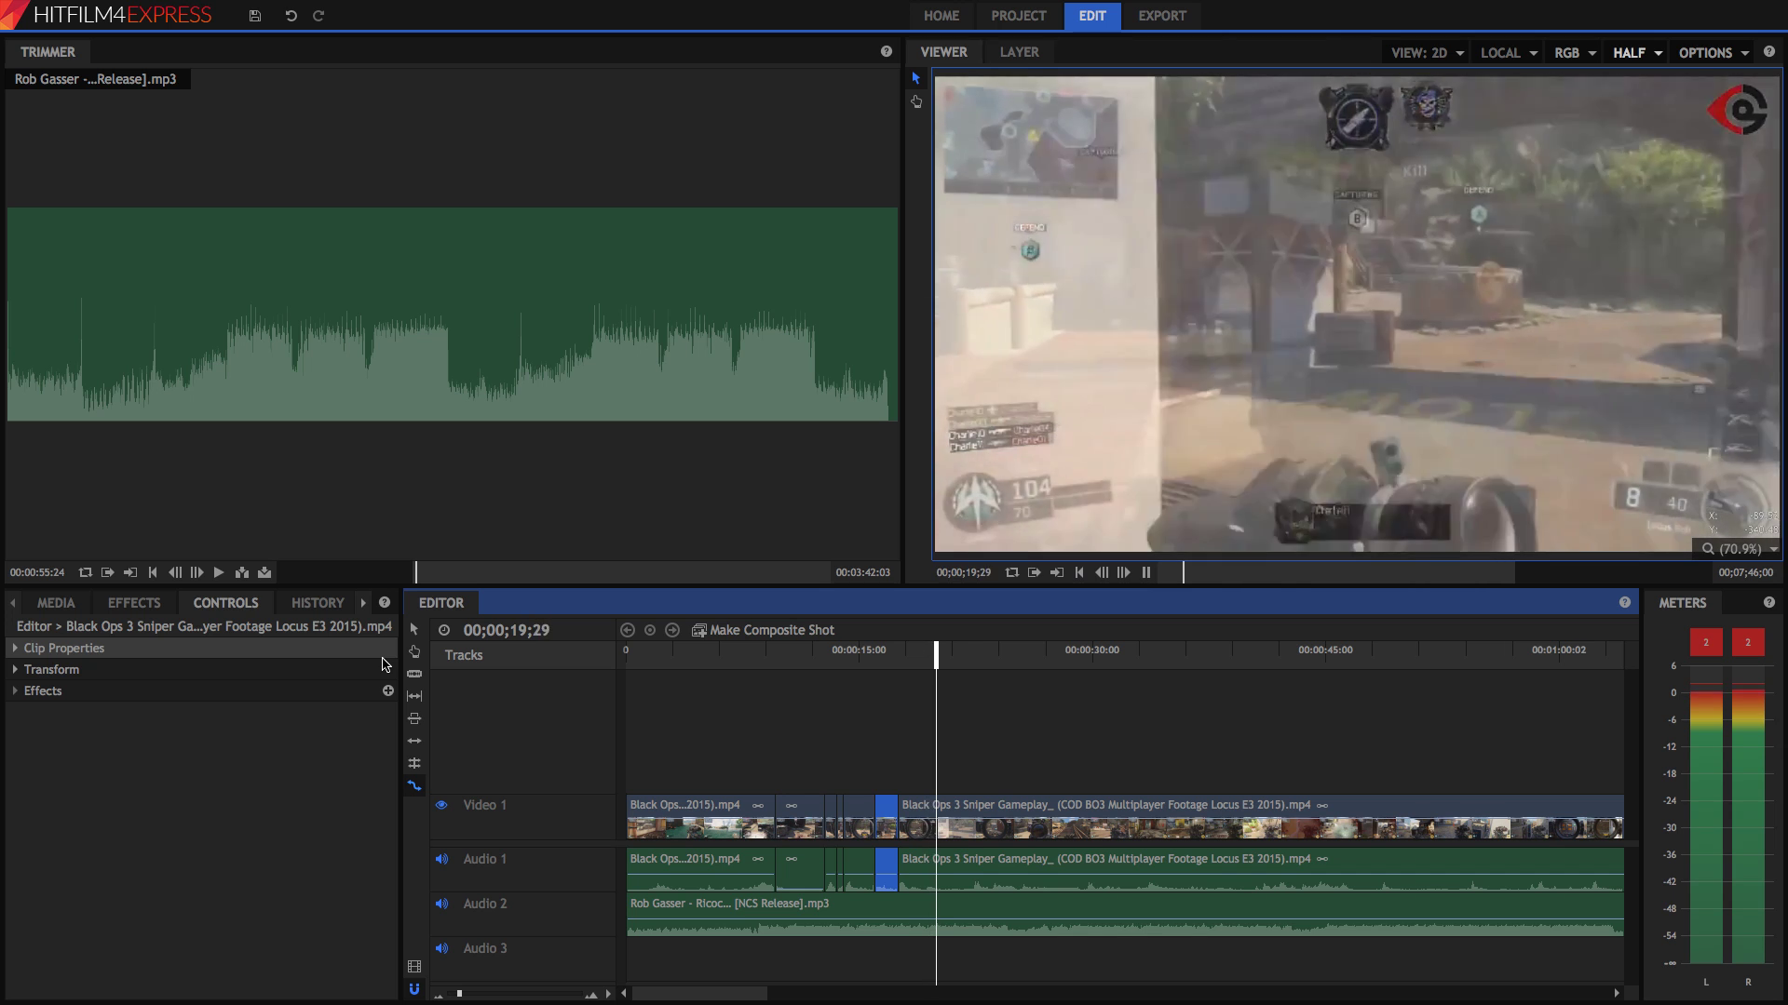
key(space)
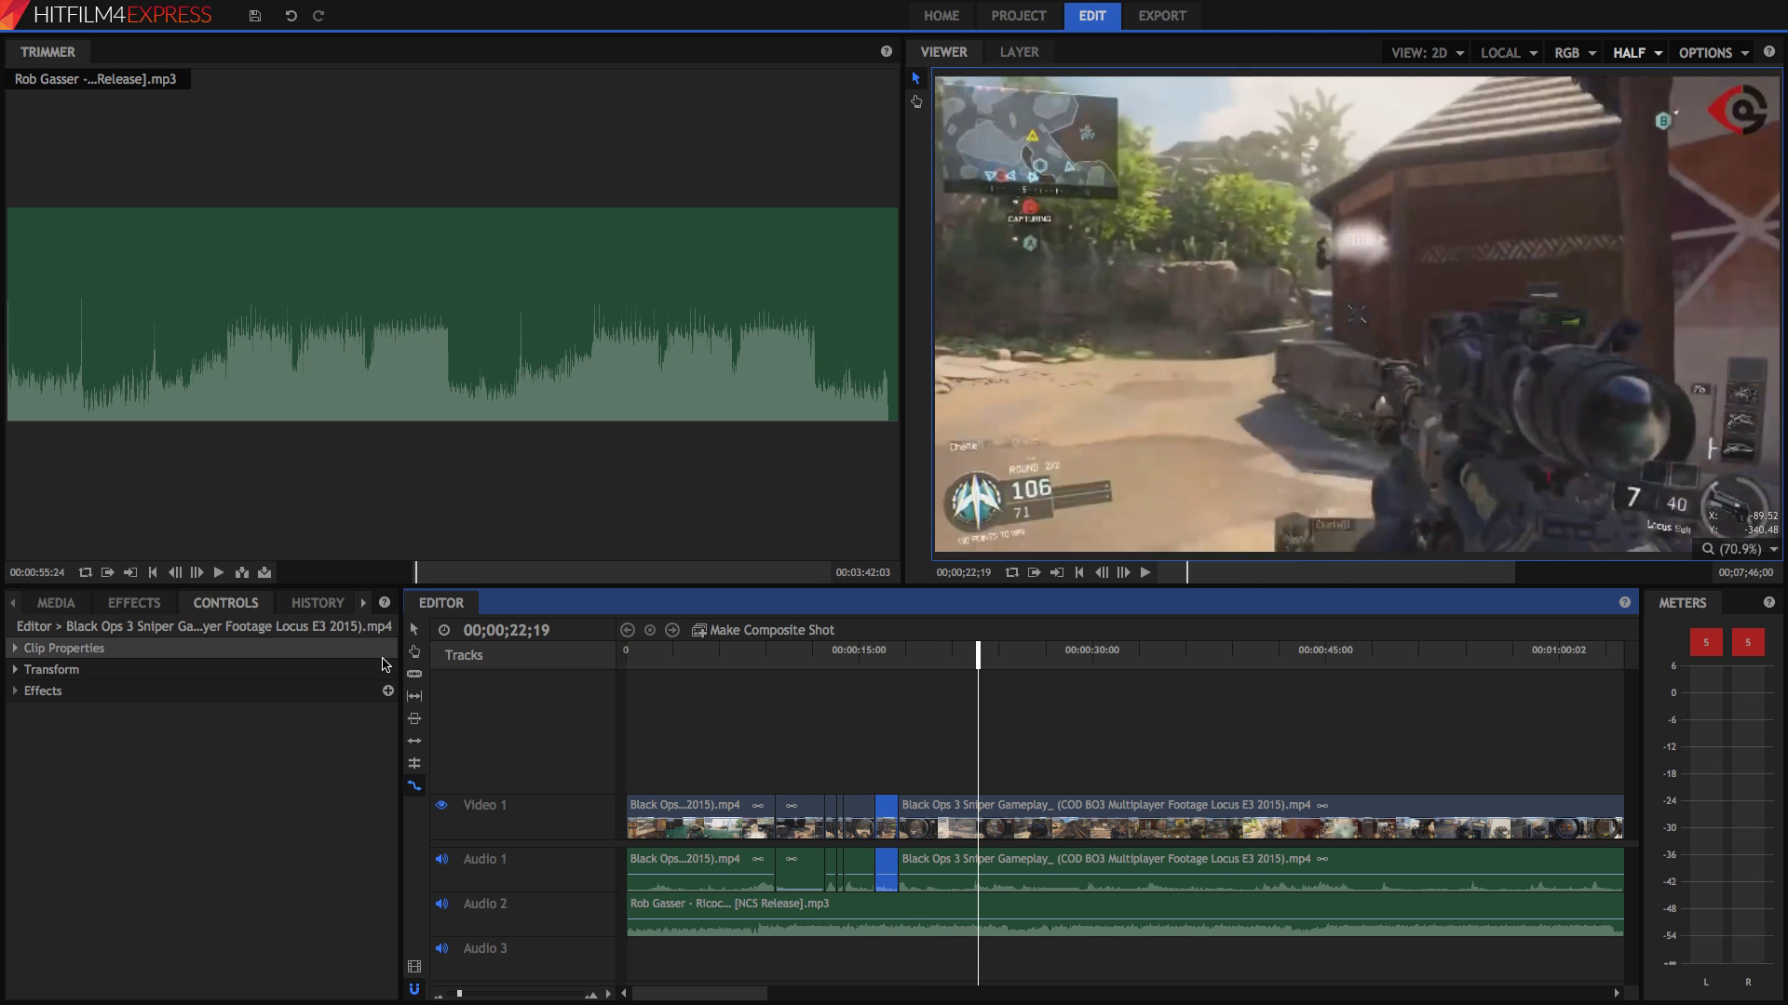